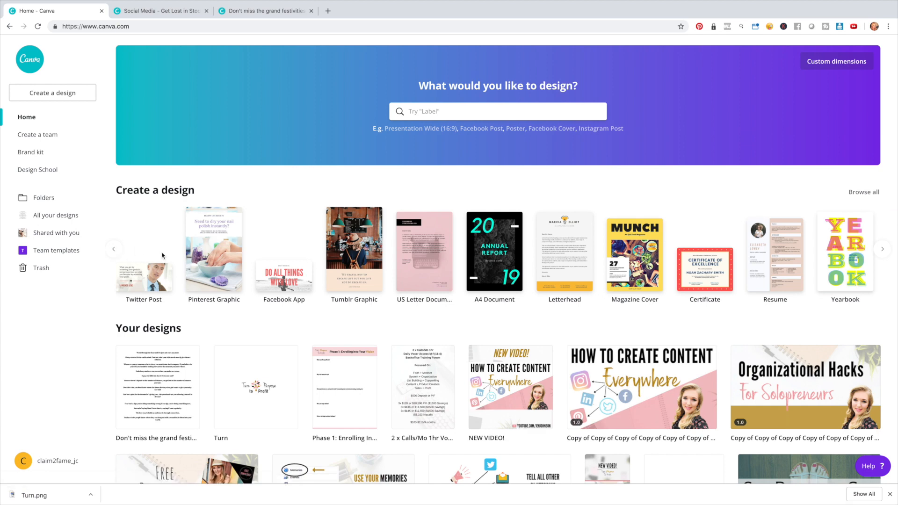
Create a new blank Social Media design at 800 × 800 px.
{"action": "left_click", "coordinate": [114, 250]}
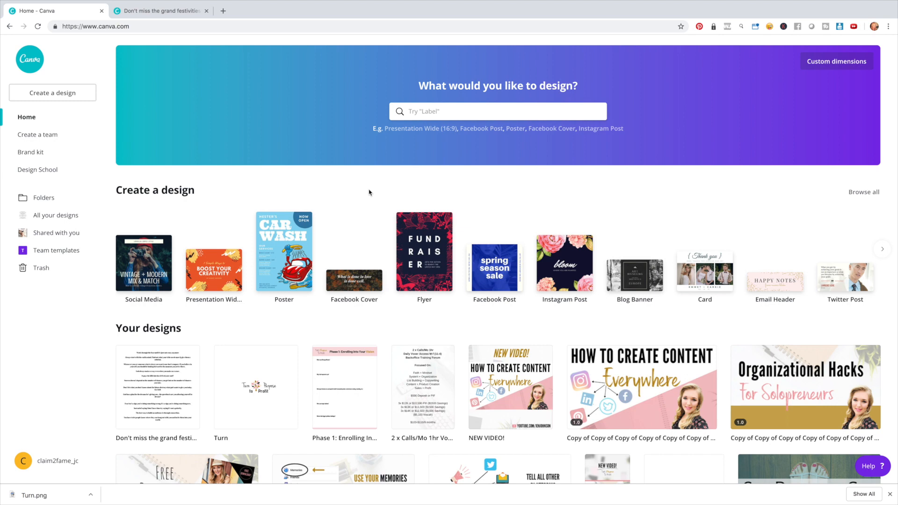
{"action": "mouse_move", "coordinate": [149, 275]}
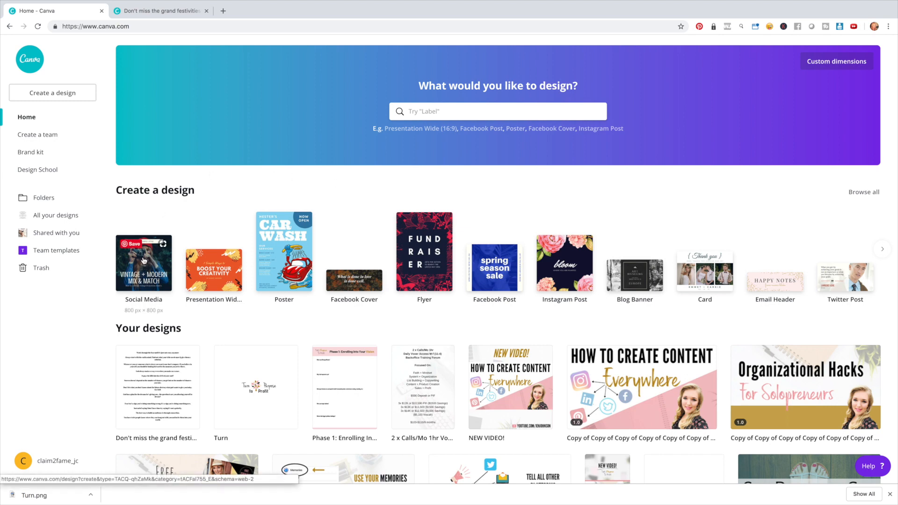
{"action": "left_click", "coordinate": [145, 264]}
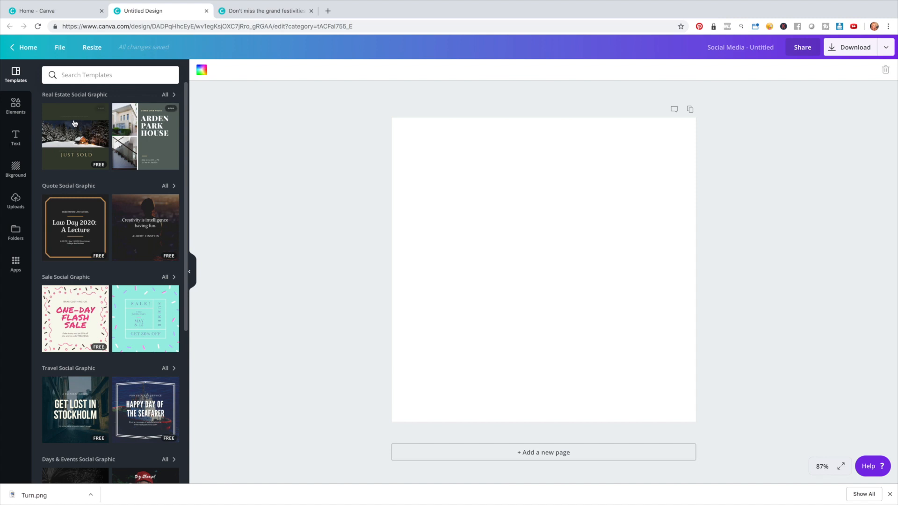
Apply the Real Estate "Just Sold" template with the snowy cabin photo to the blank page and select its builder tagline.
{"action": "left_click_drag", "start_coordinate": [83, 150], "coordinate": [541, 255]}
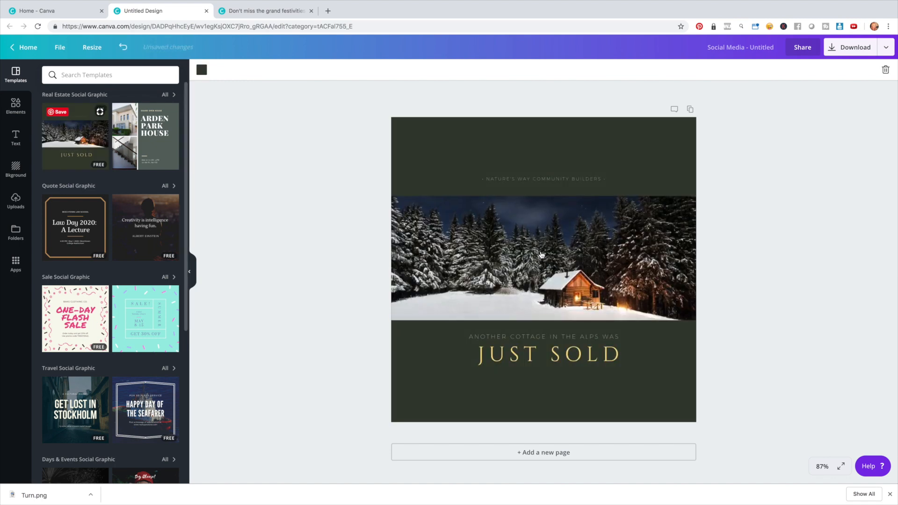
{"action": "left_click", "coordinate": [567, 179]}
{"action": "left_click_drag", "start_coordinate": [486, 178], "coordinate": [599, 178]}
Make the template's "JUST SOLD" heading bold and black.
{"action": "left_click", "coordinate": [554, 337]}
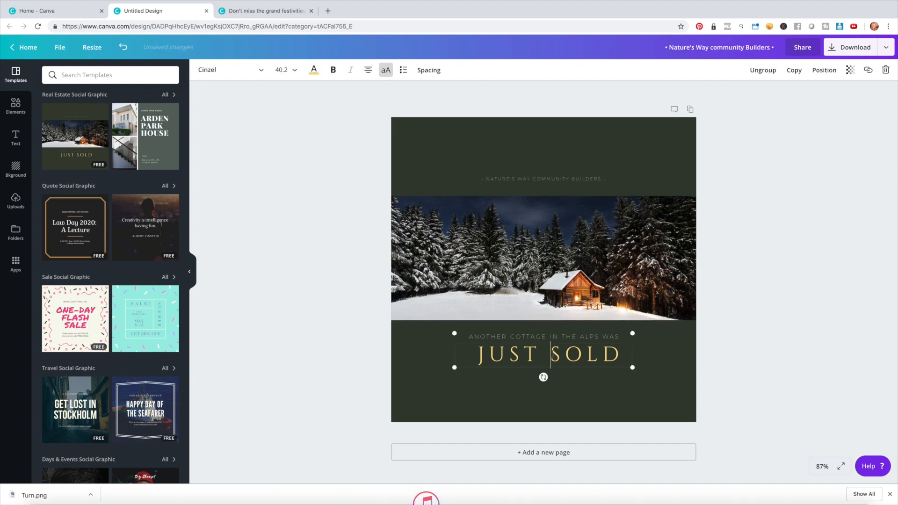
{"action": "left_click_drag", "start_coordinate": [476, 353], "coordinate": [622, 353]}
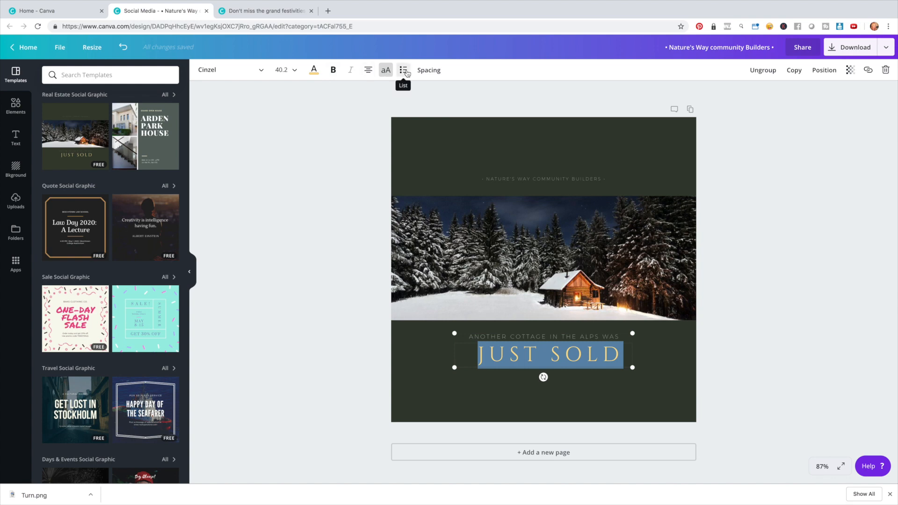
{"action": "left_click", "coordinate": [332, 71]}
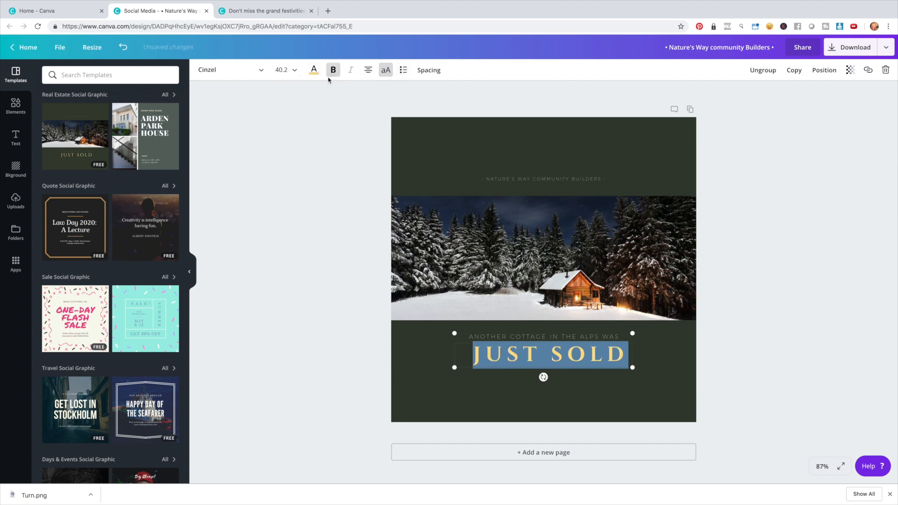
{"action": "left_click", "coordinate": [314, 70]}
{"action": "left_click", "coordinate": [342, 135]}
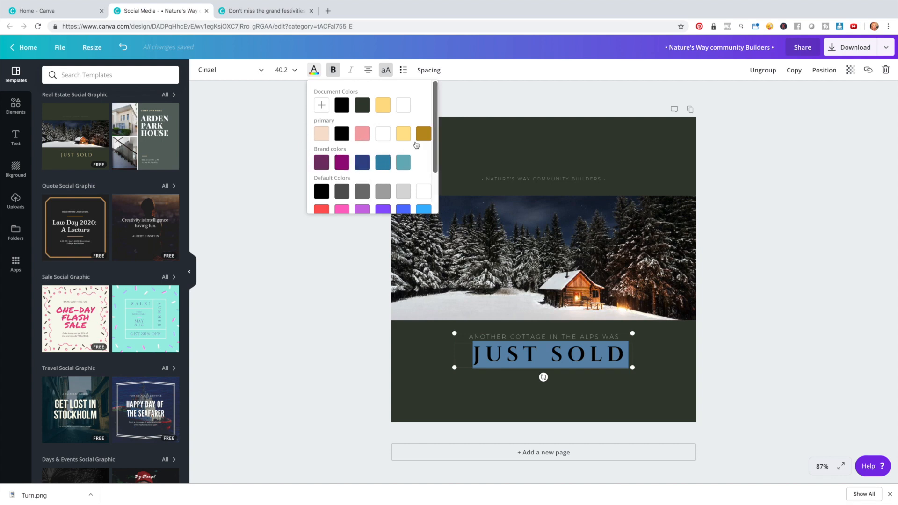
Recolour the template's dark green background with the magenta brand colour.
{"action": "left_click", "coordinate": [537, 139]}
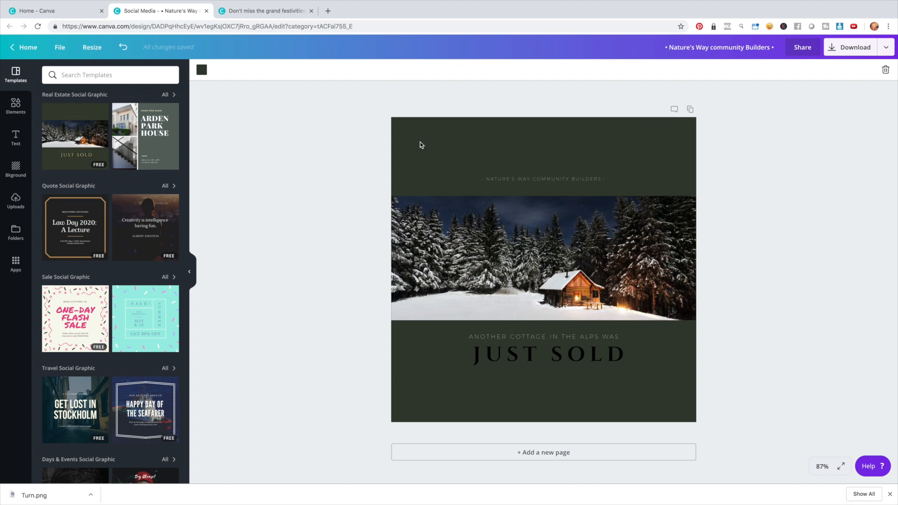
{"action": "left_click", "coordinate": [201, 70]}
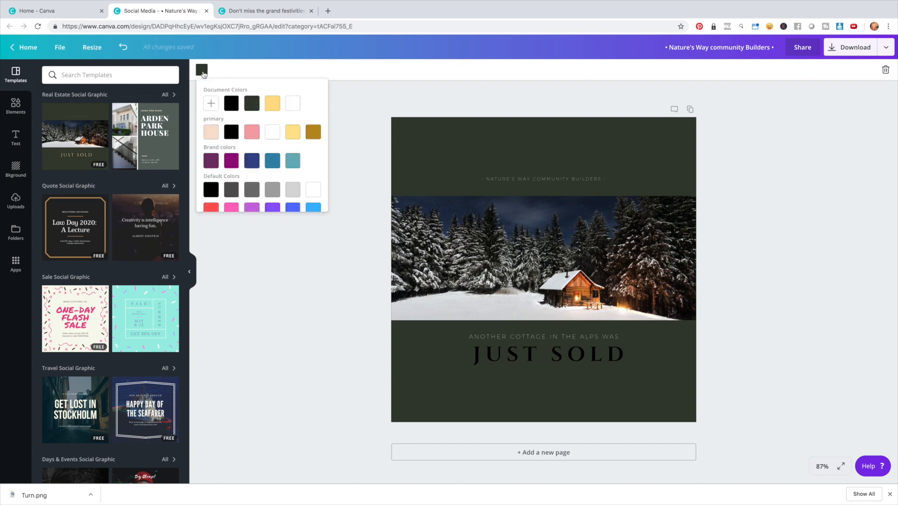
{"action": "left_click", "coordinate": [210, 160]}
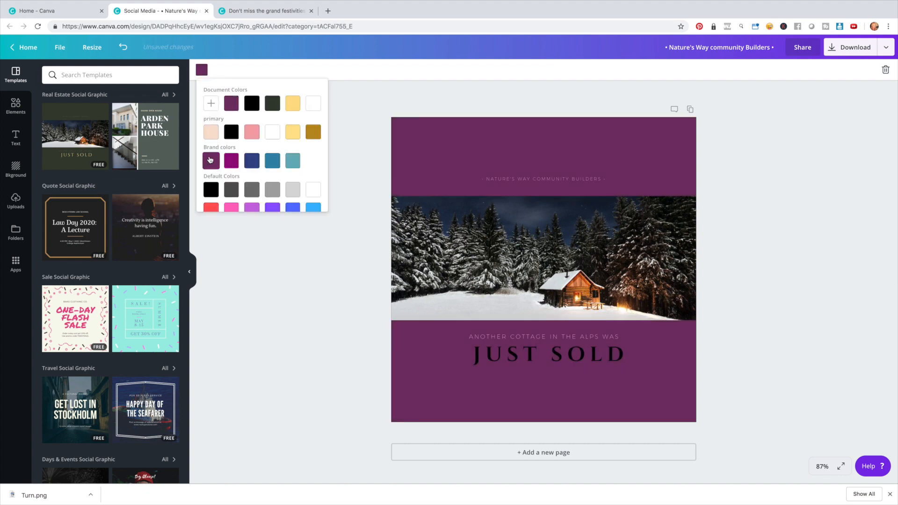
{"action": "left_click", "coordinate": [231, 160]}
Try the transparency setting on the snowy cabin photo, leaving it at 100.
{"action": "left_click", "coordinate": [524, 231]}
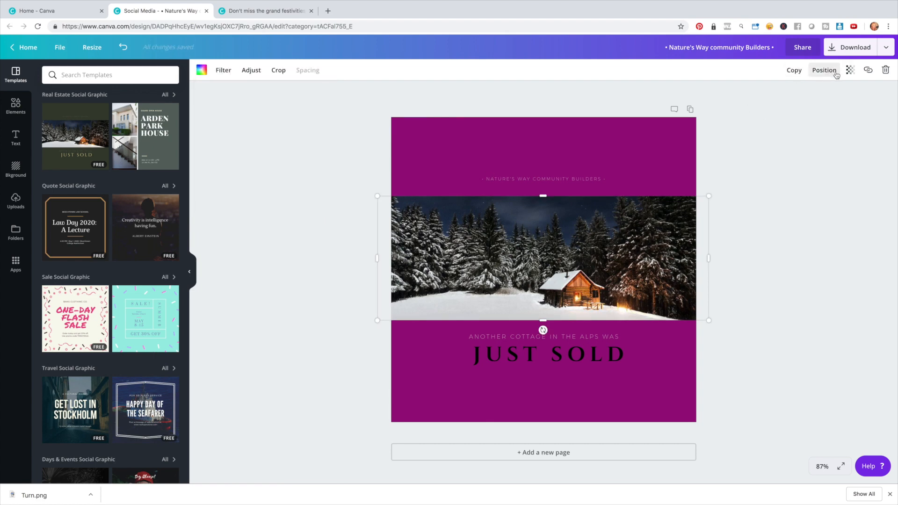
{"action": "left_click", "coordinate": [850, 69]}
{"action": "mouse_move", "coordinate": [831, 93]}
{"action": "left_mouse_down"}
{"action": "mouse_move", "coordinate": [786, 94]}
{"action": "mouse_move", "coordinate": [841, 95]}
{"action": "left_mouse_up"}
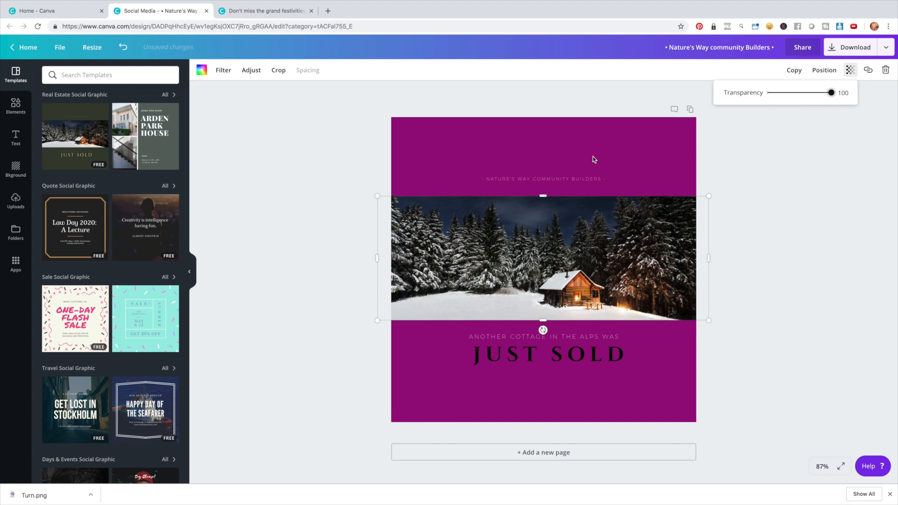
Replace the snowy cabin photo in the frame with the uploaded "How to Create Content Everywhere" image.
{"action": "left_click", "coordinate": [763, 126]}
{"action": "key", "text": "Delete"}
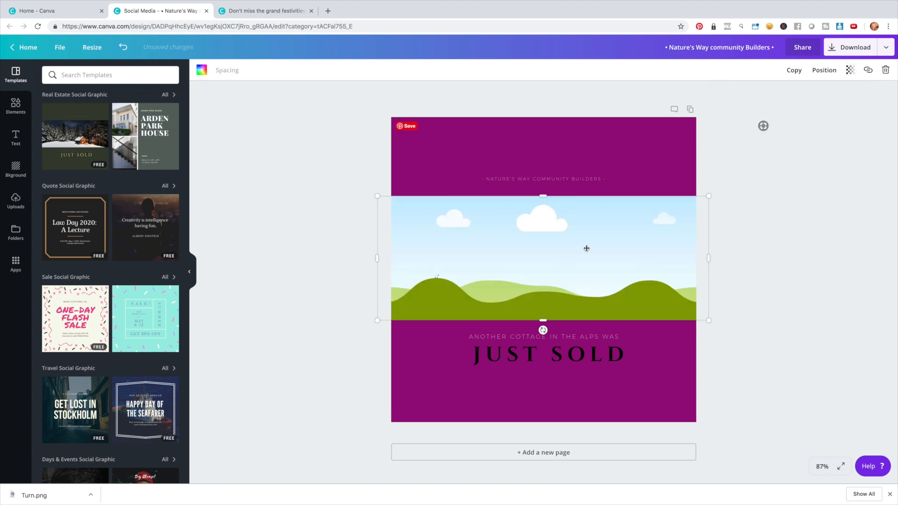
{"action": "left_click", "coordinate": [14, 203]}
{"action": "left_click_drag", "start_coordinate": [141, 114], "coordinate": [560, 260]}
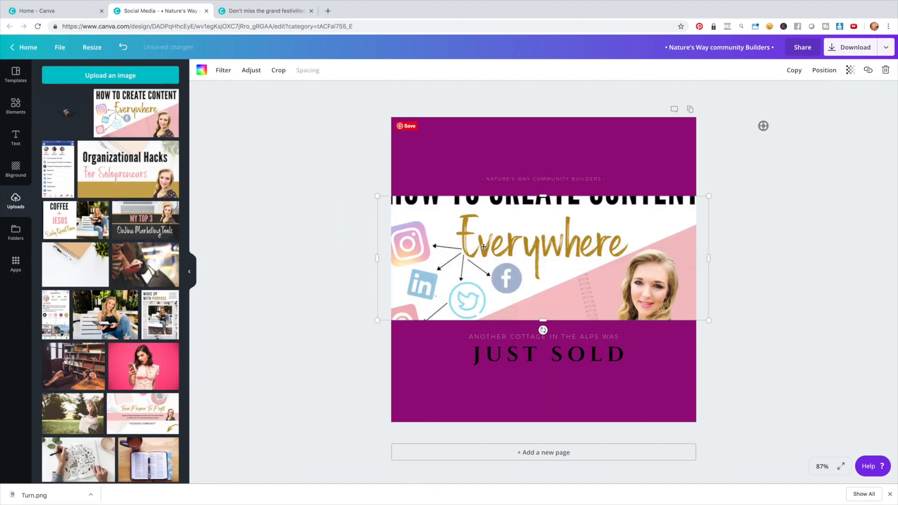
Look through the template and element libraries and show the stock photo categories.
{"action": "left_click", "coordinate": [16, 74]}
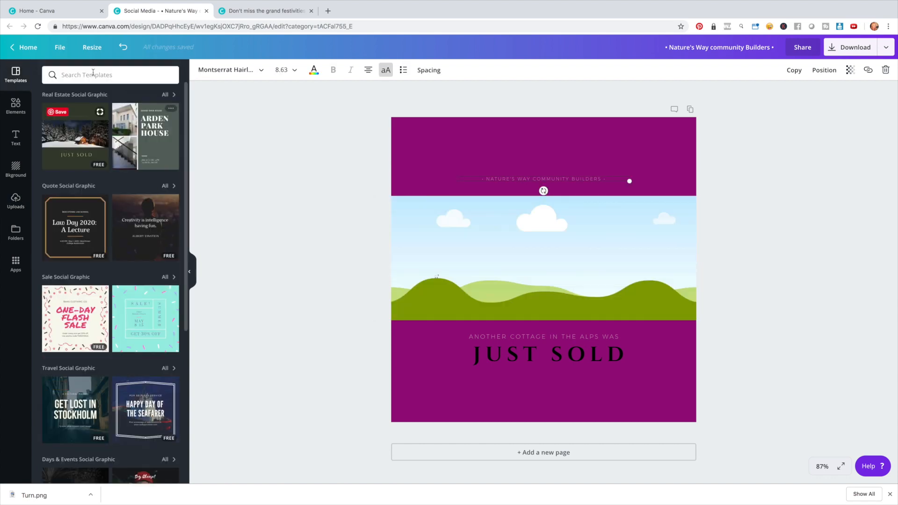
{"action": "left_click", "coordinate": [16, 107]}
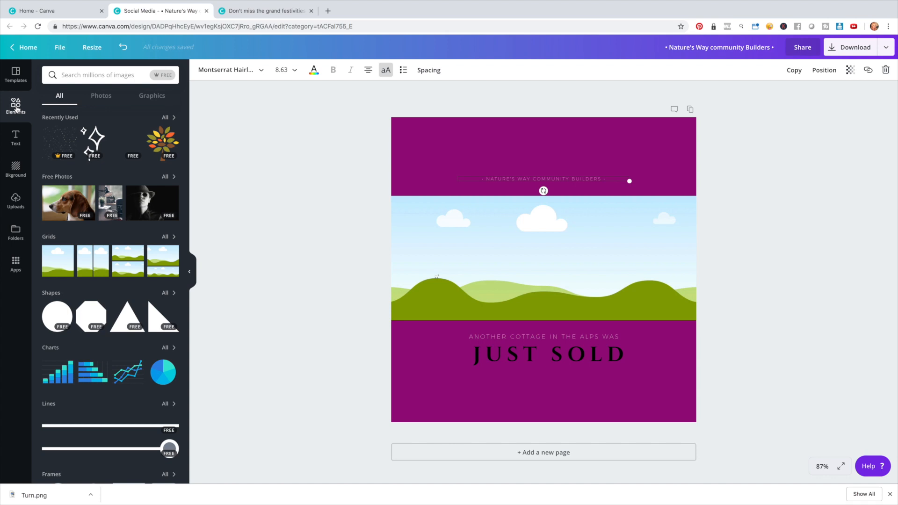
{"action": "left_click", "coordinate": [101, 96]}
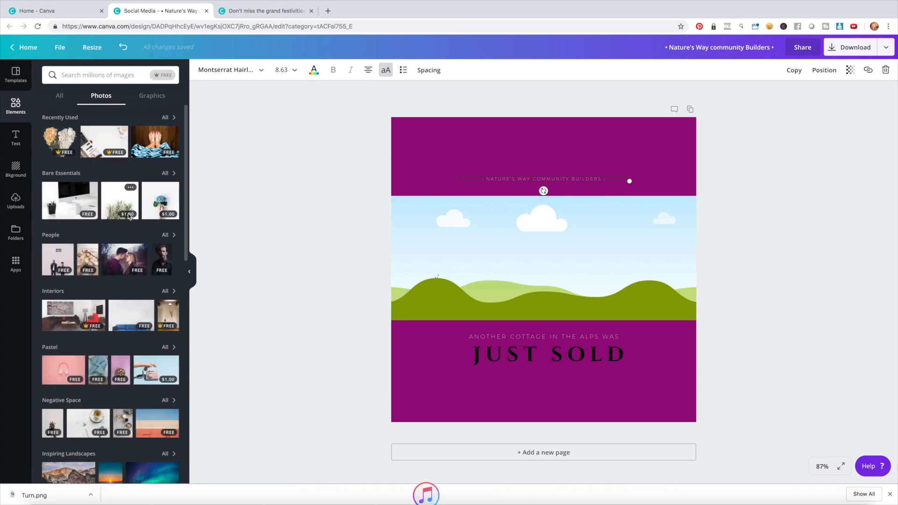
Clear the page by deleting the magenta background, the landscape placeholder frame and the "JUST SOLD" text group.
{"action": "left_click", "coordinate": [438, 146]}
{"action": "key", "text": "Delete"}
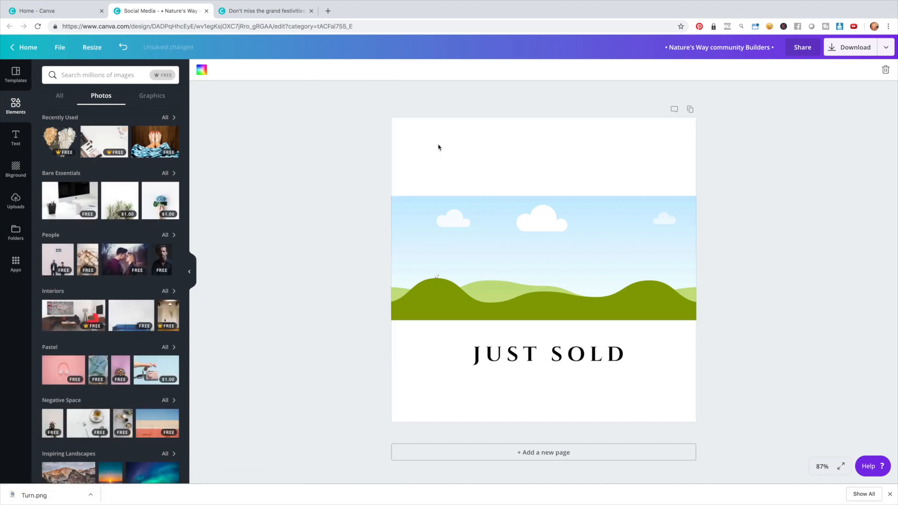
{"action": "left_click", "coordinate": [470, 218]}
{"action": "key", "text": "Delete"}
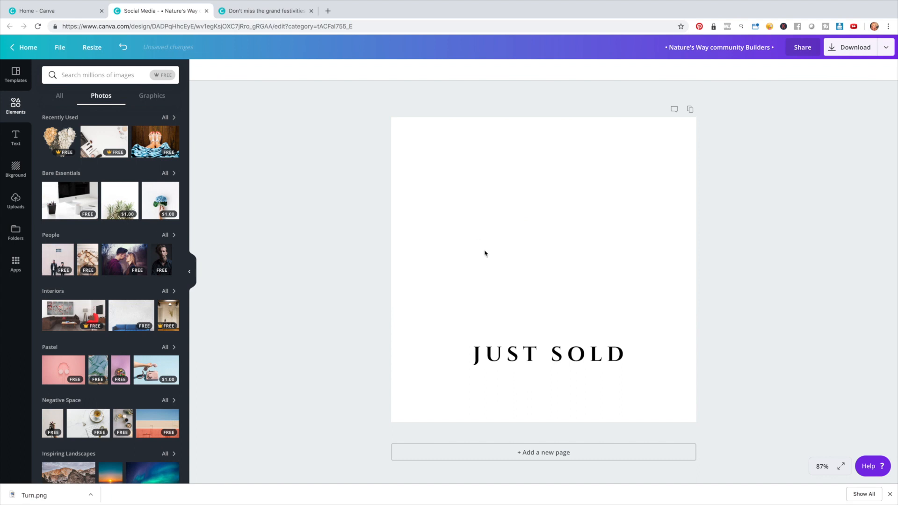
{"action": "left_click", "coordinate": [533, 355]}
{"action": "left_click", "coordinate": [885, 70]}
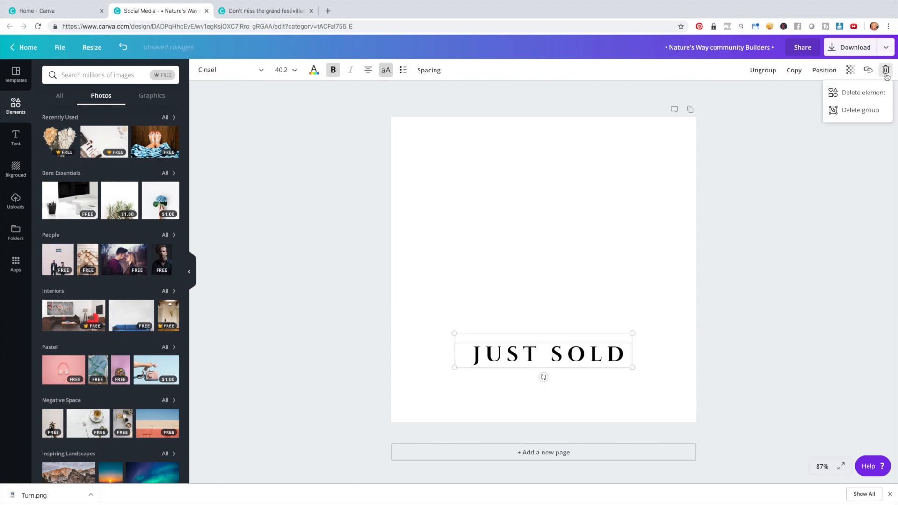
{"action": "left_click", "coordinate": [861, 111]}
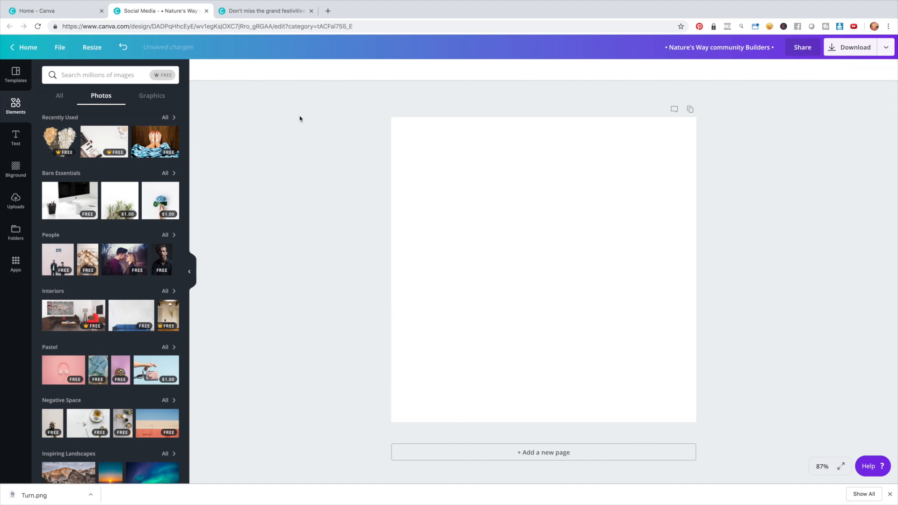
{"action": "left_click_drag", "start_coordinate": [104, 141], "coordinate": [30, 104]}
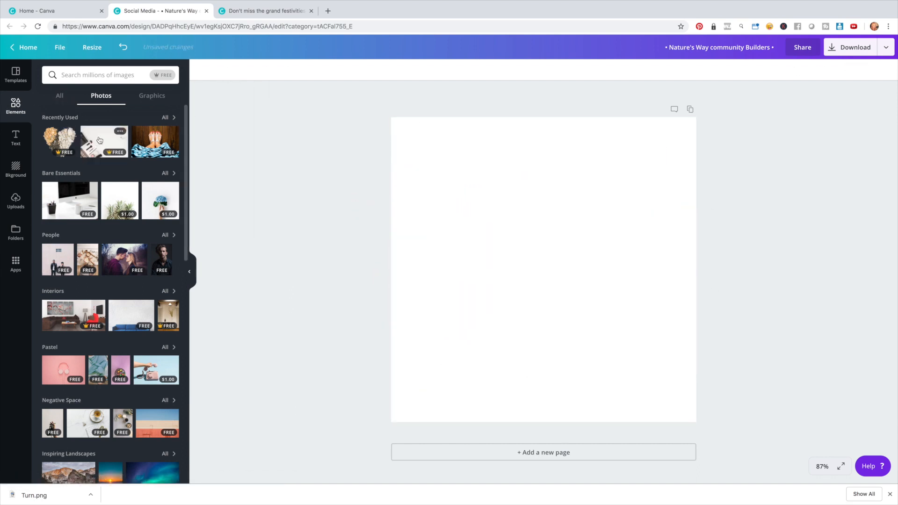
{"action": "left_click_drag", "start_coordinate": [100, 140], "coordinate": [420, 176]}
{"action": "left_click_drag", "start_coordinate": [465, 238], "coordinate": [484, 231]}
{"action": "key", "text": "Delete"}
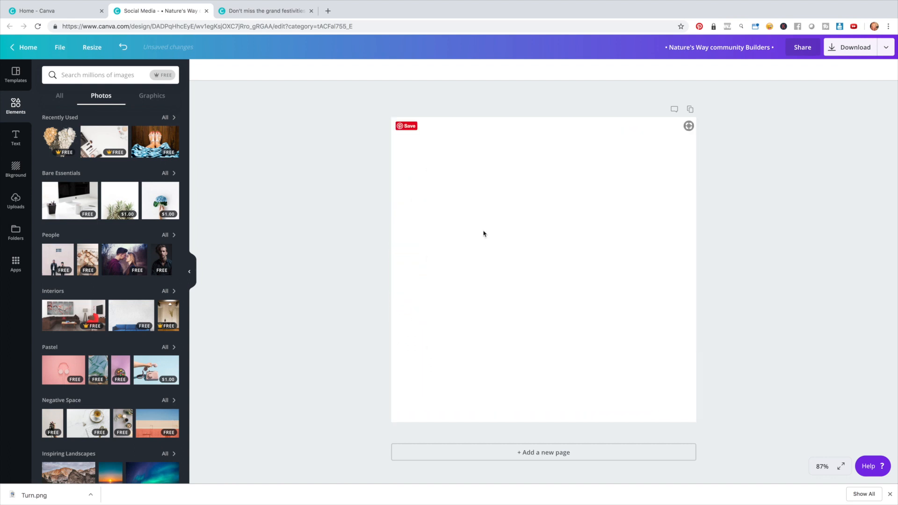
Set the recently used photo of makeup brushes on white as the full-page background, with no other photo on top.
{"action": "left_click_drag", "start_coordinate": [104, 142], "coordinate": [415, 233]}
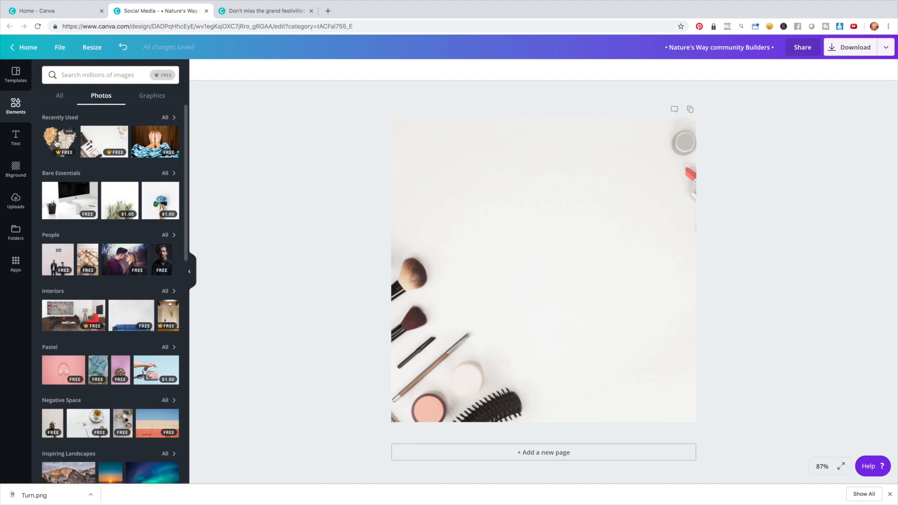
{"action": "left_click_drag", "start_coordinate": [58, 140], "coordinate": [549, 227]}
{"action": "key", "text": "Delete"}
Search the stock photos for "makeup".
{"action": "left_click", "coordinate": [98, 74]}
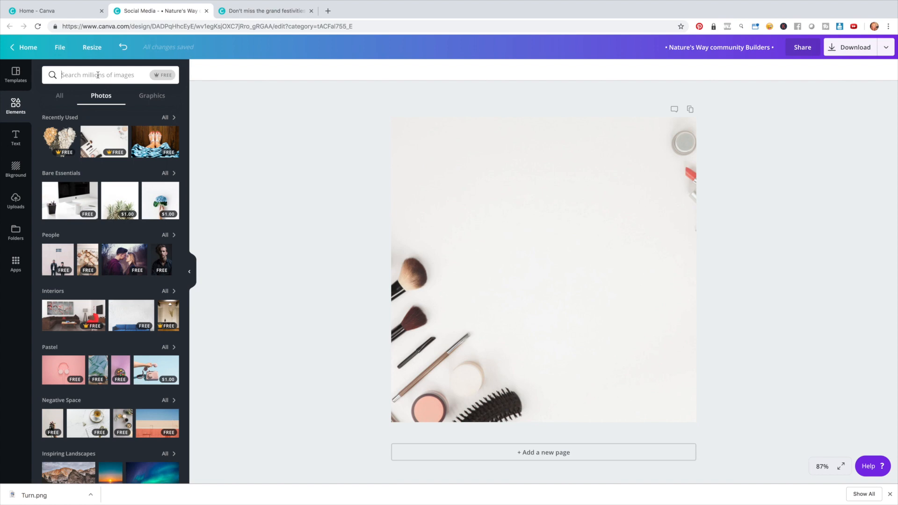
{"action": "type", "text": "makeup"}
{"action": "key", "text": "Return"}
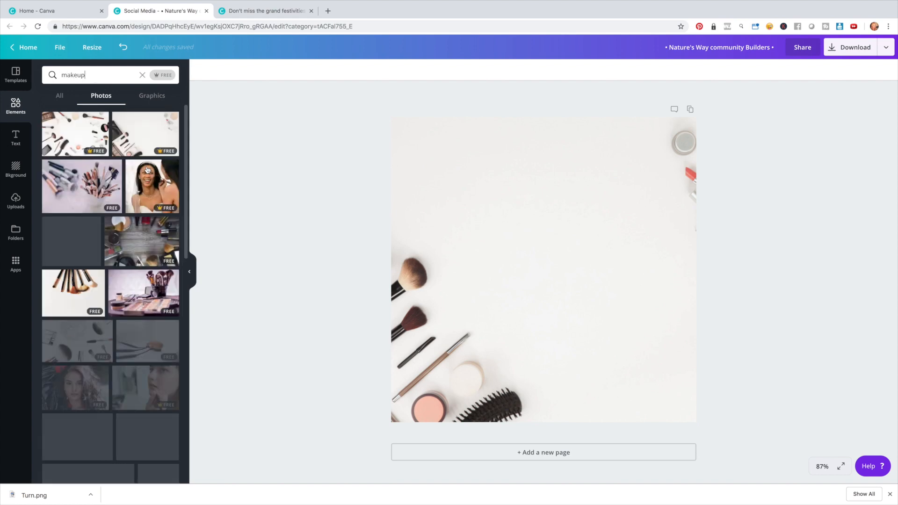
Place the heart-shaped crushed powder photo from the makeup results on the page, enlarge it and centre it over the background.
{"action": "mouse_move", "coordinate": [74, 247]}
{"action": "left_mouse_down"}
{"action": "mouse_move", "coordinate": [248, 264]}
{"action": "mouse_move", "coordinate": [505, 265]}
{"action": "mouse_move", "coordinate": [487, 195]}
{"action": "mouse_move", "coordinate": [455, 224]}
{"action": "mouse_move", "coordinate": [99, 208]}
{"action": "left_mouse_up"}
{"action": "scroll", "coordinate": [98, 207], "scroll_direction": "down", "scroll_amount": 8}
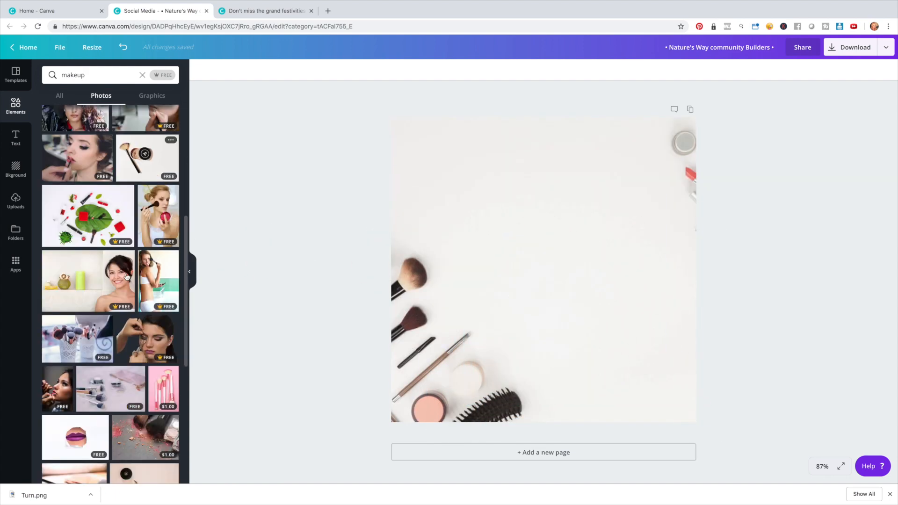
{"action": "scroll", "coordinate": [98, 229], "scroll_direction": "down", "scroll_amount": 10}
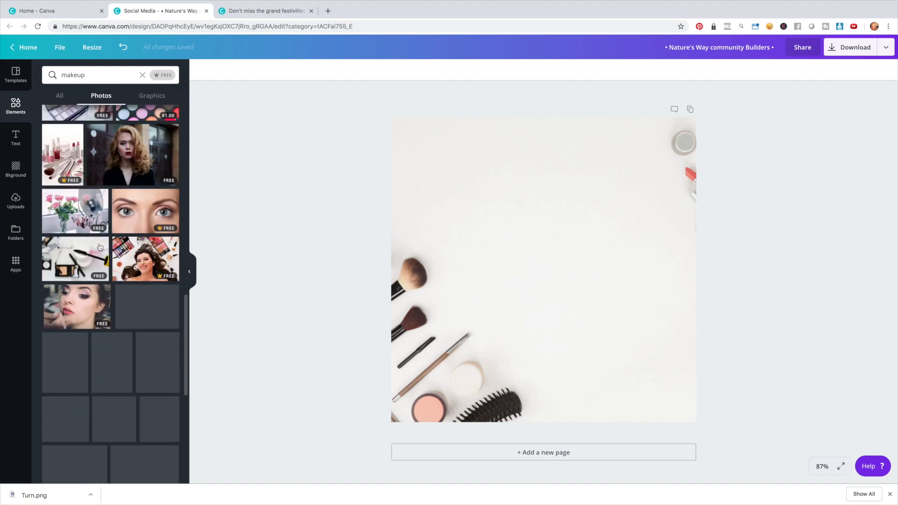
{"action": "scroll", "coordinate": [99, 247], "scroll_direction": "down", "scroll_amount": 5}
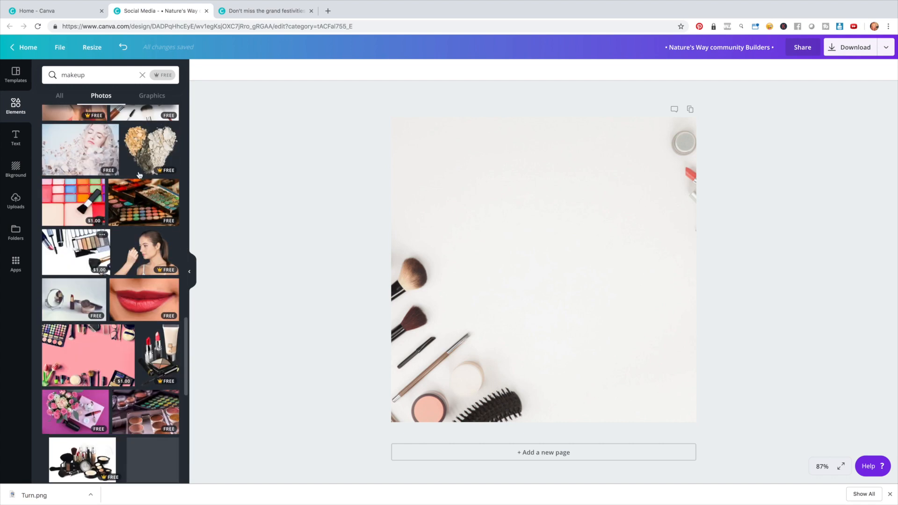
{"action": "left_click_drag", "start_coordinate": [148, 156], "coordinate": [515, 227]}
{"action": "mouse_move", "coordinate": [458, 183]}
{"action": "left_mouse_down"}
{"action": "mouse_move", "coordinate": [453, 177]}
{"action": "mouse_move", "coordinate": [495, 208]}
{"action": "mouse_move", "coordinate": [462, 185]}
{"action": "left_mouse_up"}
{"action": "left_click_drag", "start_coordinate": [546, 240], "coordinate": [535, 236]}
{"action": "left_click_drag", "start_coordinate": [539, 236], "coordinate": [539, 245]}
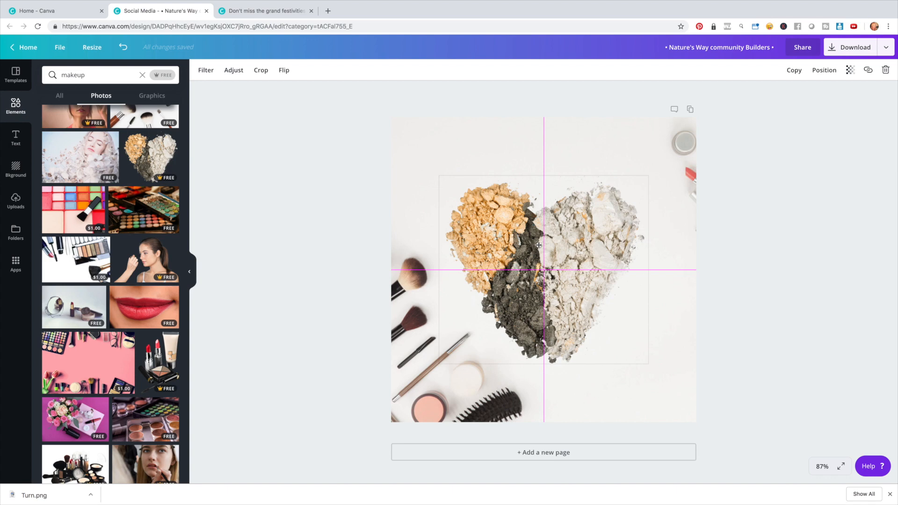
{"action": "left_click_drag", "start_coordinate": [539, 246], "coordinate": [539, 245]}
{"action": "key", "text": "Escape"}
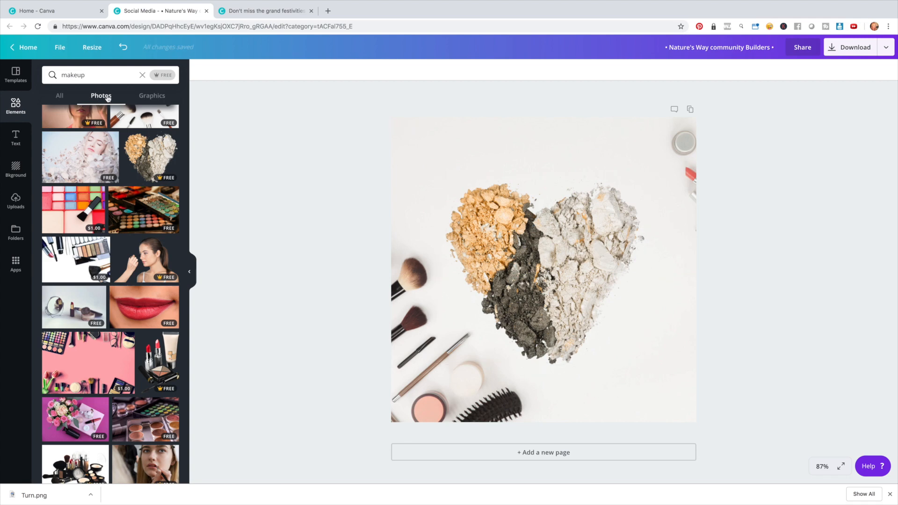
Browse the makeup graphics, and show the makeup results for all element types.
{"action": "left_click", "coordinate": [141, 96]}
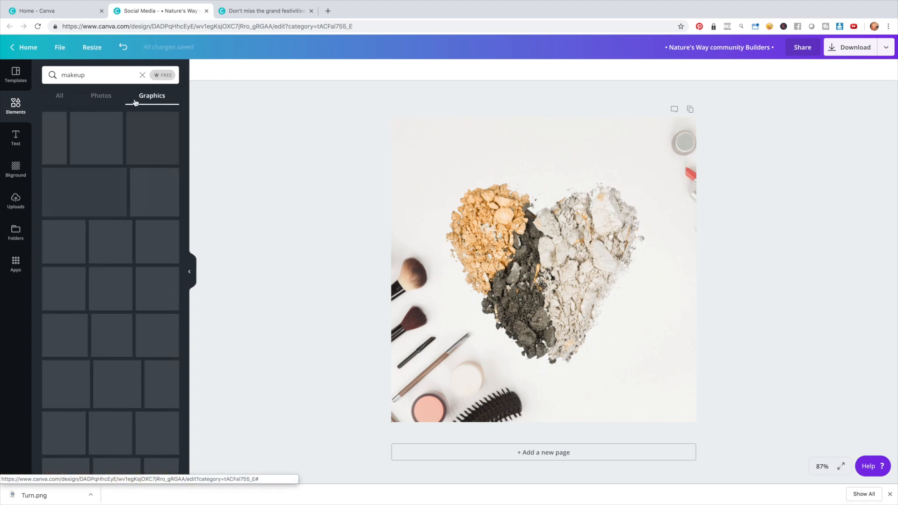
{"action": "left_click_drag", "start_coordinate": [84, 75], "coordinate": [56, 74]}
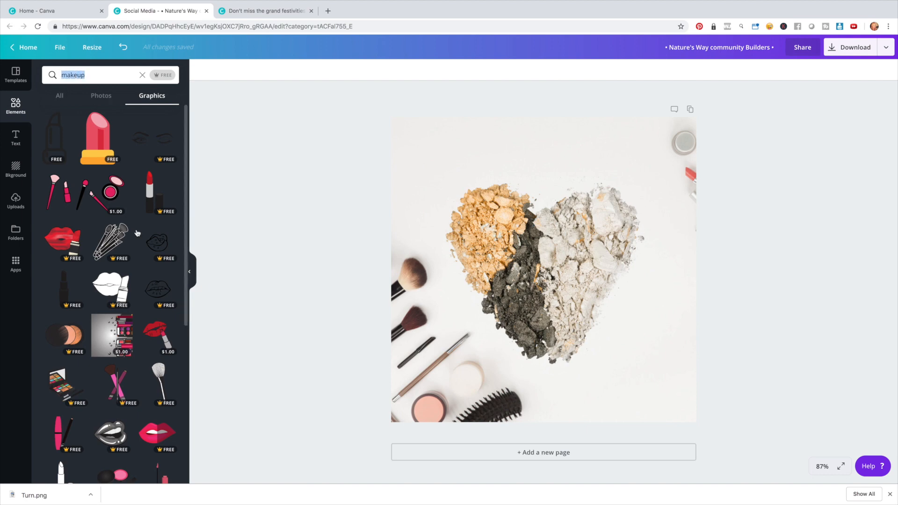
{"action": "scroll", "coordinate": [137, 233], "scroll_direction": "down", "scroll_amount": 7}
{"action": "left_click_drag", "start_coordinate": [63, 252], "coordinate": [126, 225]}
{"action": "left_click", "coordinate": [60, 95]}
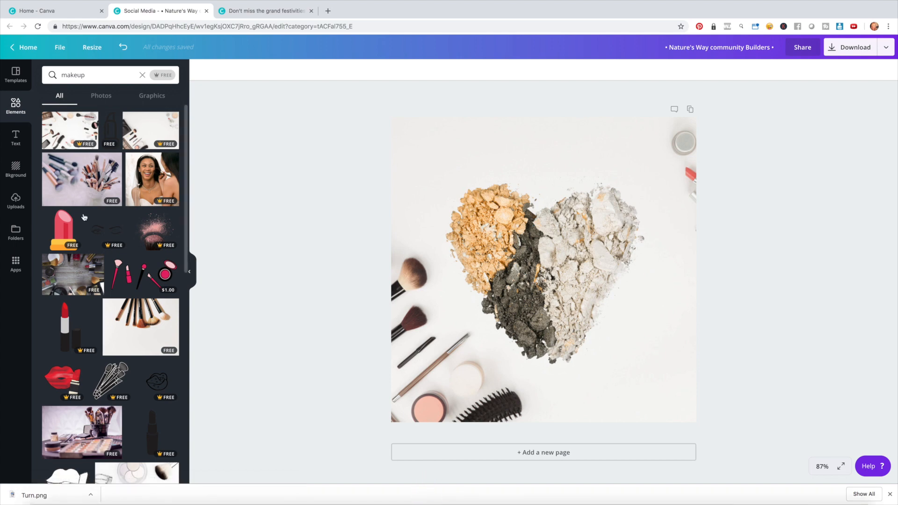
Browse the makeup results for all element types and those for photos only.
{"action": "scroll", "coordinate": [63, 230], "scroll_direction": "down", "scroll_amount": 10}
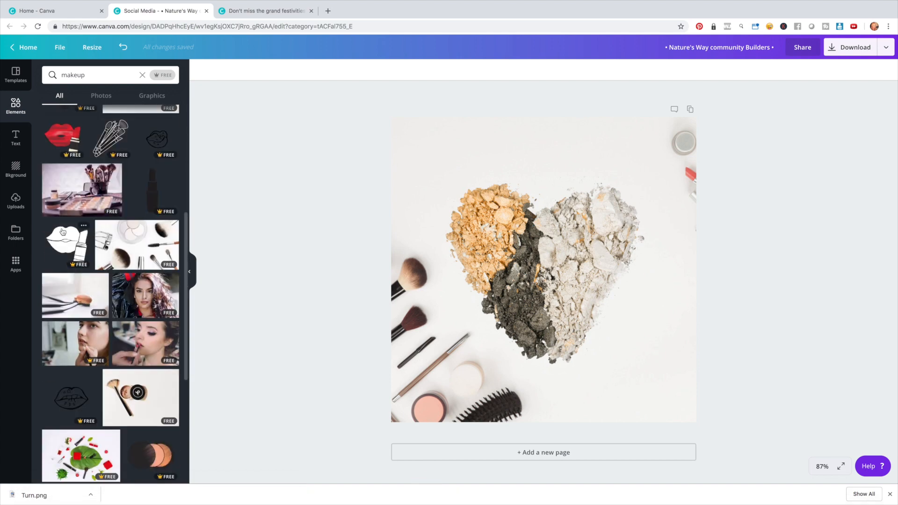
{"action": "scroll", "coordinate": [63, 230], "scroll_direction": "down", "scroll_amount": 4}
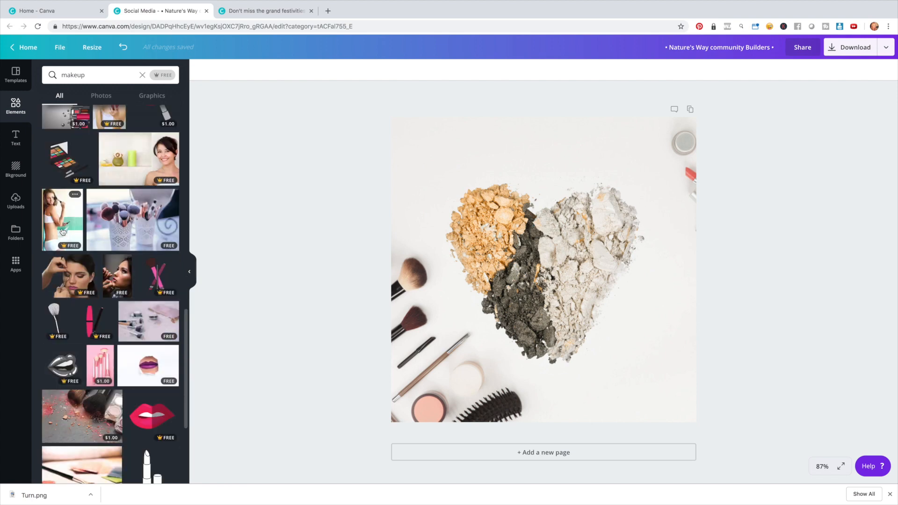
{"action": "scroll", "coordinate": [70, 230], "scroll_direction": "down", "scroll_amount": 5}
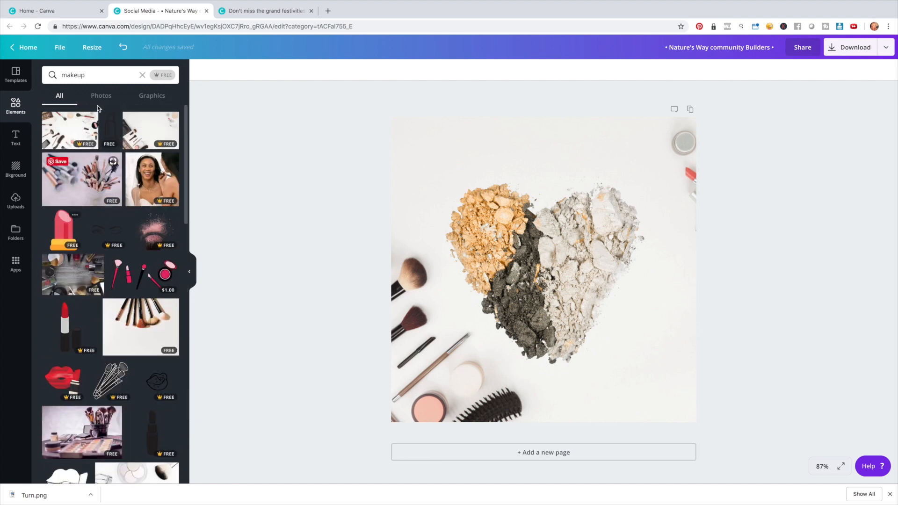
{"action": "left_click", "coordinate": [102, 97]}
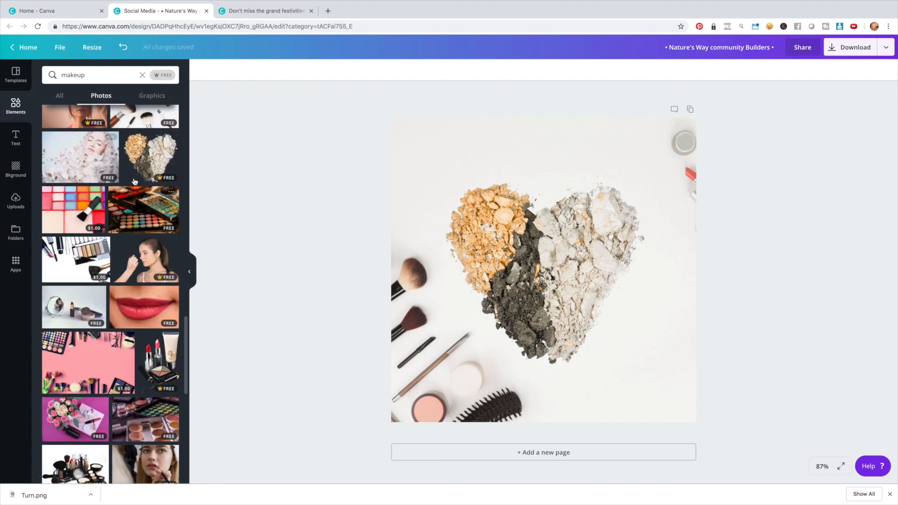
{"action": "scroll", "coordinate": [108, 202], "scroll_direction": "down", "scroll_amount": 6}
{"action": "scroll", "coordinate": [108, 202], "scroll_direction": "down", "scroll_amount": 8}
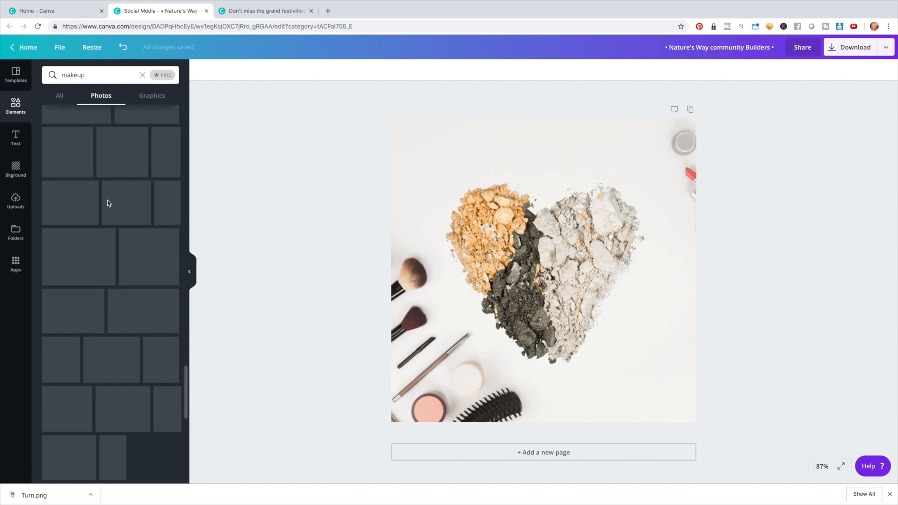
{"action": "scroll", "coordinate": [108, 202], "scroll_direction": "down", "scroll_amount": 5}
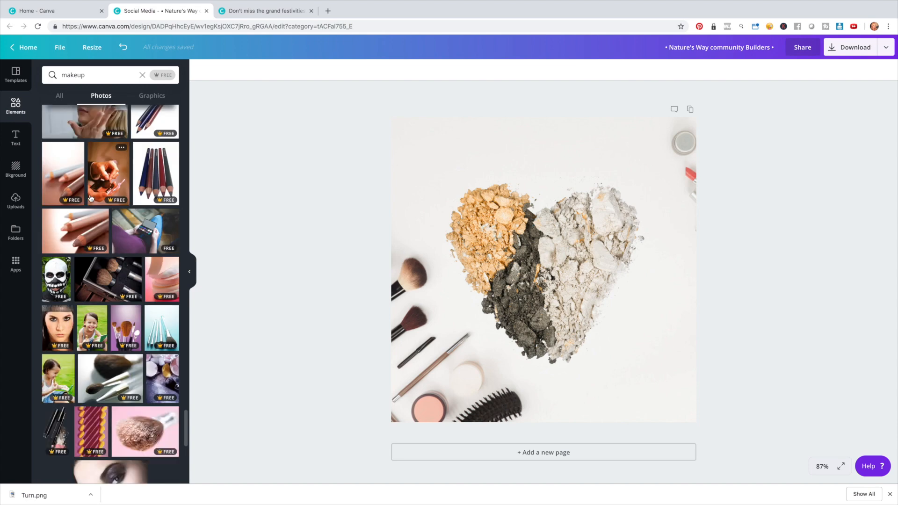
Browse the makeup graphics, then show the results for photos and for all element types again.
{"action": "left_click", "coordinate": [149, 97]}
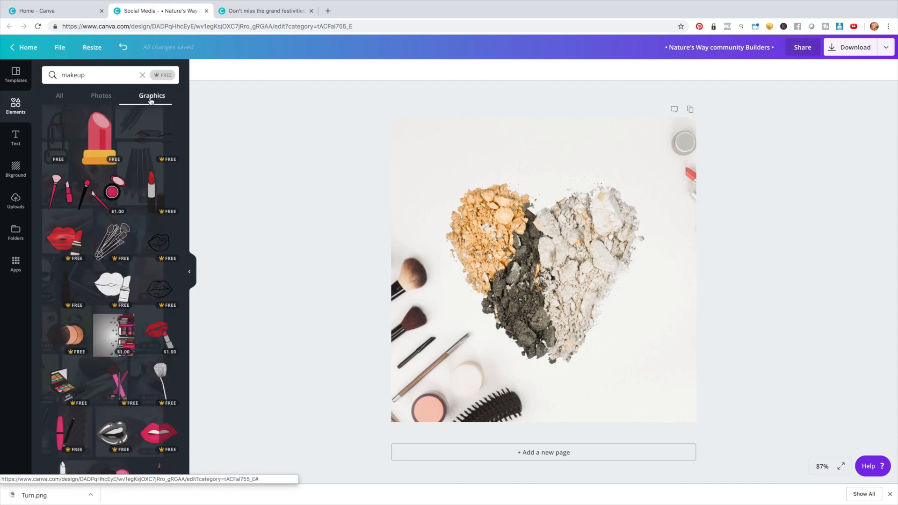
{"action": "scroll", "coordinate": [112, 179], "scroll_direction": "down", "scroll_amount": 5}
{"action": "scroll", "coordinate": [112, 179], "scroll_direction": "down", "scroll_amount": 6}
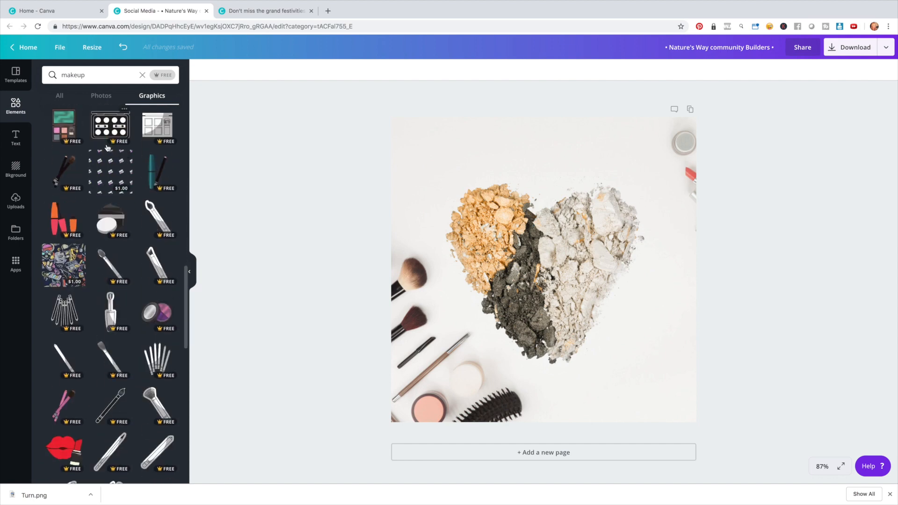
{"action": "left_click", "coordinate": [17, 108]}
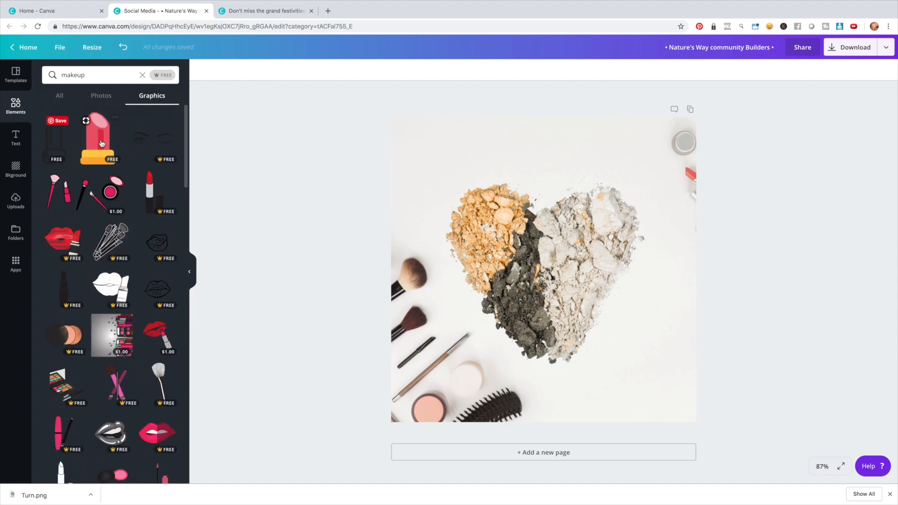
{"action": "left_click", "coordinate": [95, 95]}
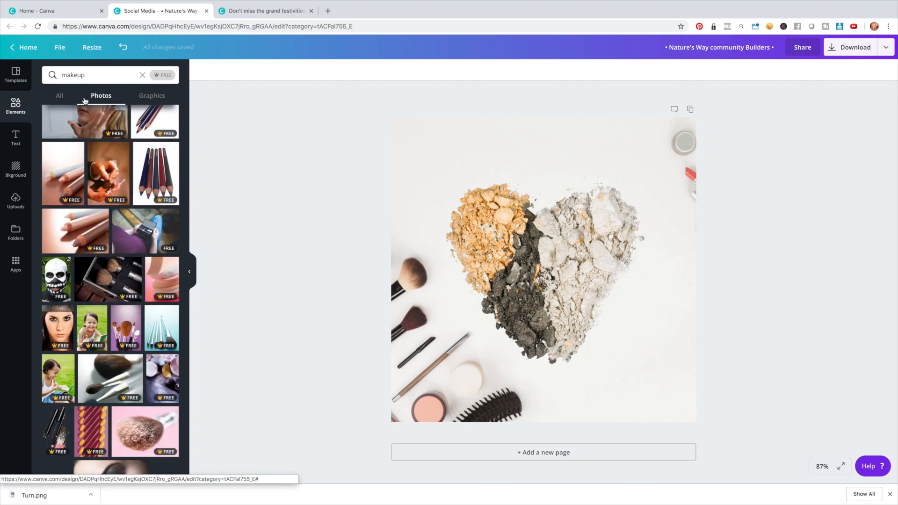
{"action": "left_click", "coordinate": [58, 96]}
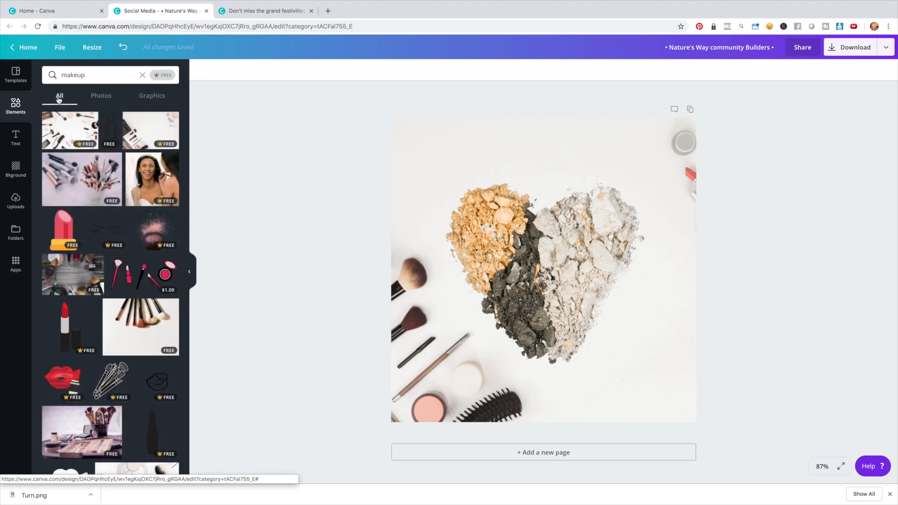
Clear the makeup search, add the right-triangle shape to the page, and rotate it into the page's upper-right corner.
{"action": "left_click", "coordinate": [142, 75]}
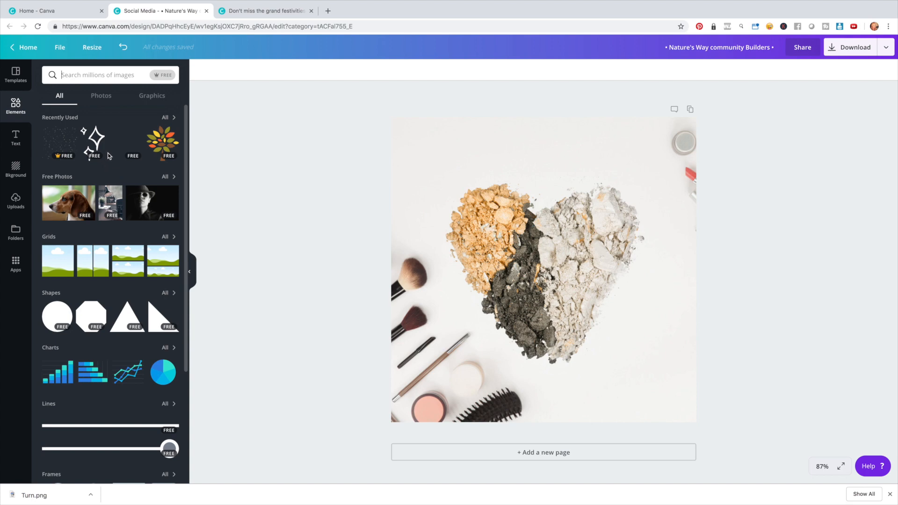
{"action": "left_click_drag", "start_coordinate": [155, 325], "coordinate": [514, 149]}
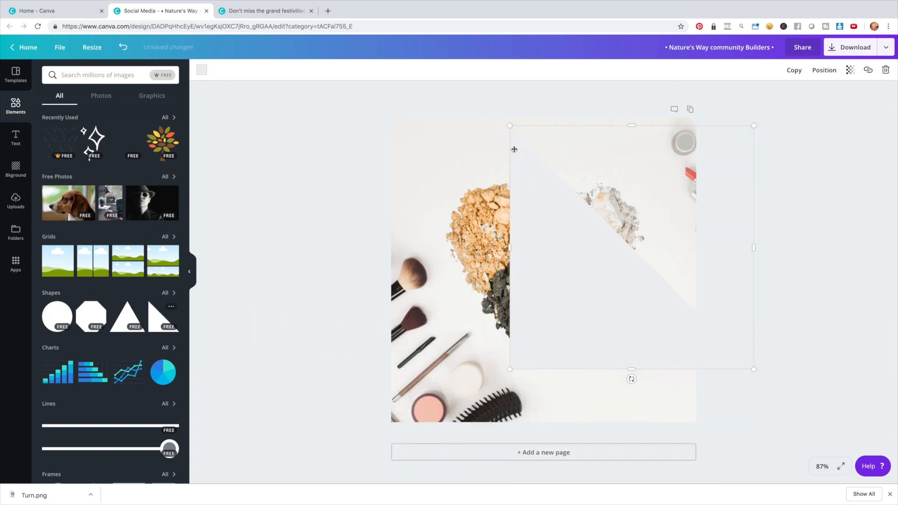
{"action": "left_click_drag", "start_coordinate": [631, 378], "coordinate": [624, 125]}
{"action": "left_click_drag", "start_coordinate": [686, 180], "coordinate": [674, 131]}
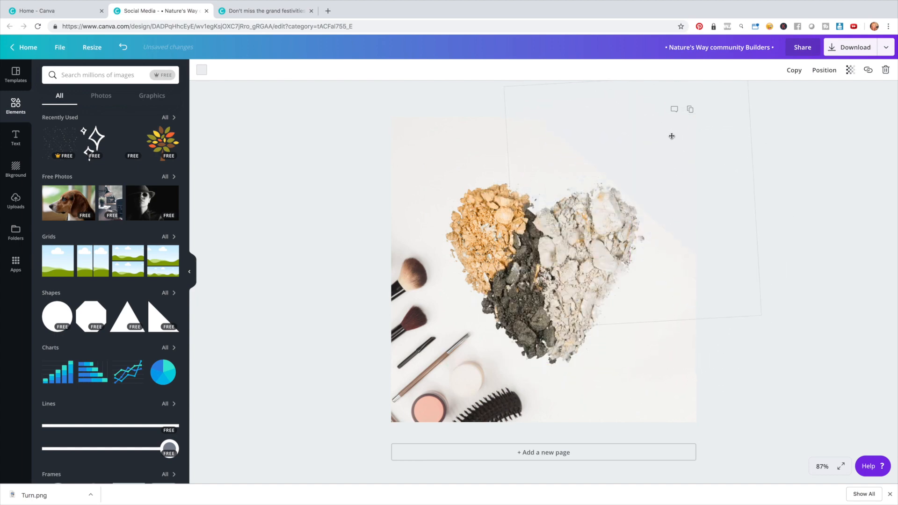
Colour the corner triangle dark gold from the primary palette and shift it further into the upper-right corner.
{"action": "left_click", "coordinate": [202, 69]}
{"action": "left_click", "coordinate": [313, 132]}
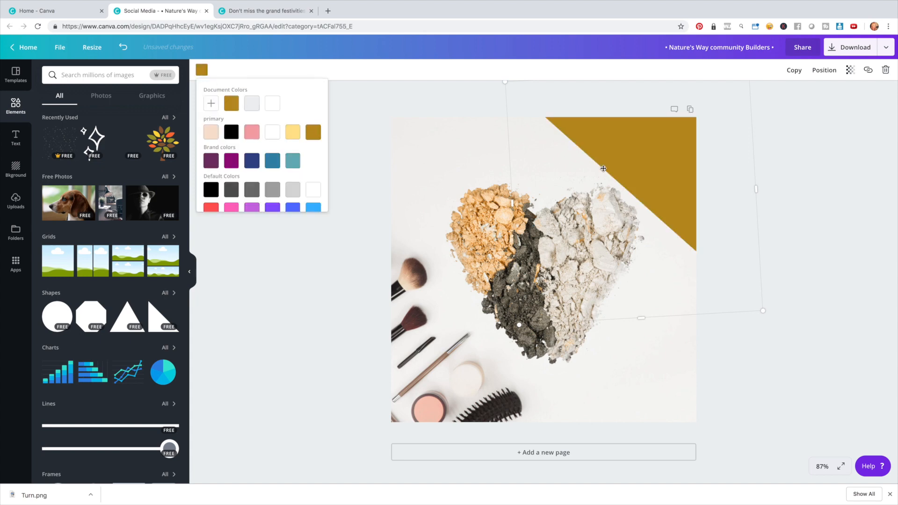
{"action": "left_click_drag", "start_coordinate": [640, 159], "coordinate": [666, 143]}
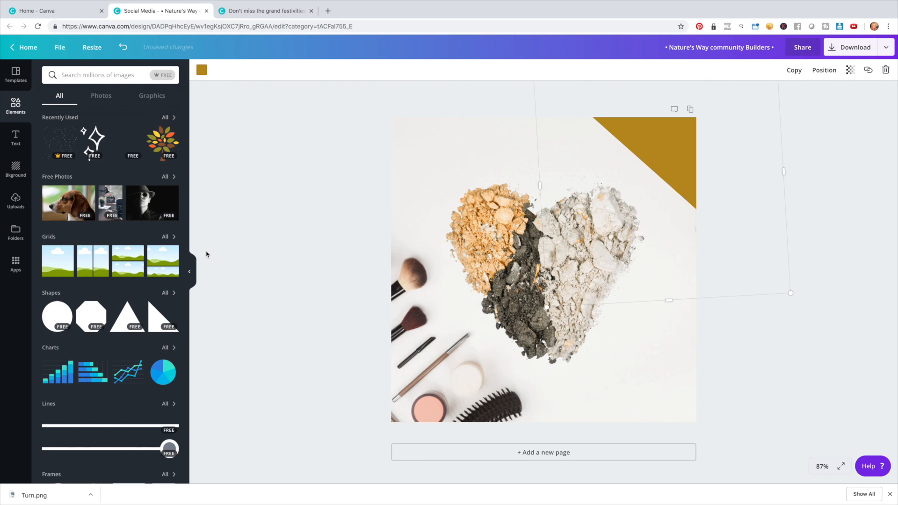
Look through the element categories and search the elements for "travel".
{"action": "scroll", "coordinate": [56, 287], "scroll_direction": "down", "scroll_amount": 3}
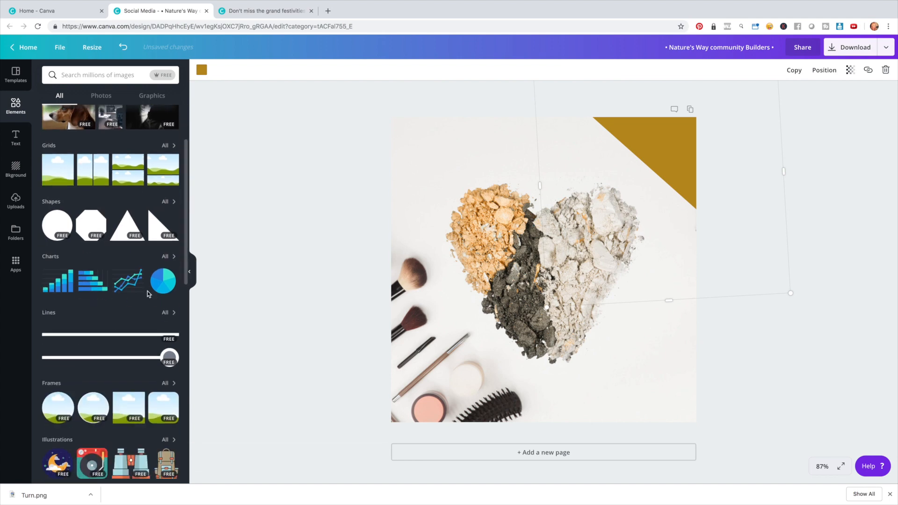
{"action": "scroll", "coordinate": [147, 293], "scroll_direction": "down", "scroll_amount": 5}
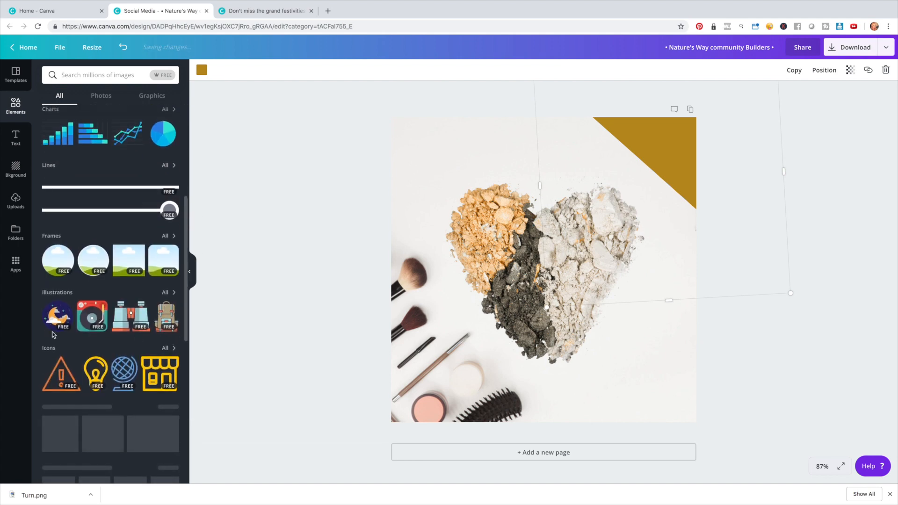
{"action": "scroll", "coordinate": [117, 346], "scroll_direction": "down", "scroll_amount": 5}
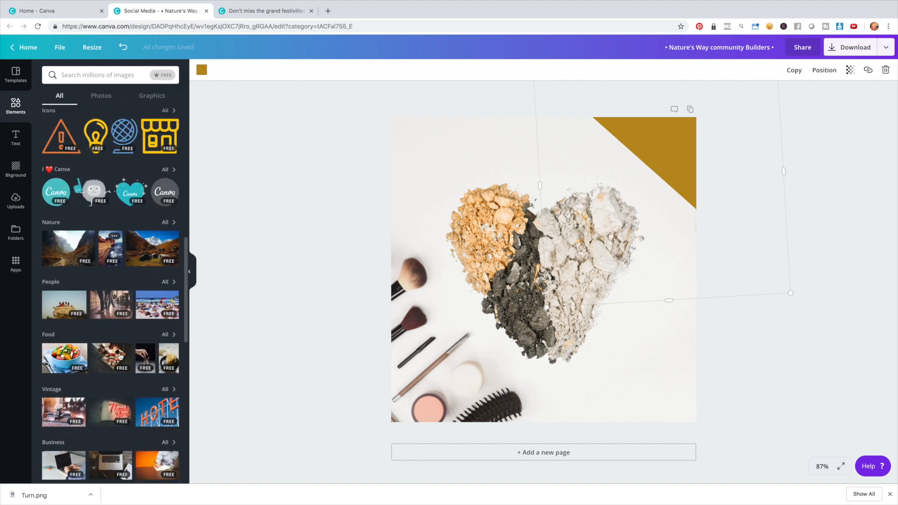
{"action": "scroll", "coordinate": [100, 272], "scroll_direction": "down", "scroll_amount": 3}
{"action": "scroll", "coordinate": [100, 262], "scroll_direction": "up", "scroll_amount": 10}
{"action": "left_click", "coordinate": [76, 75]}
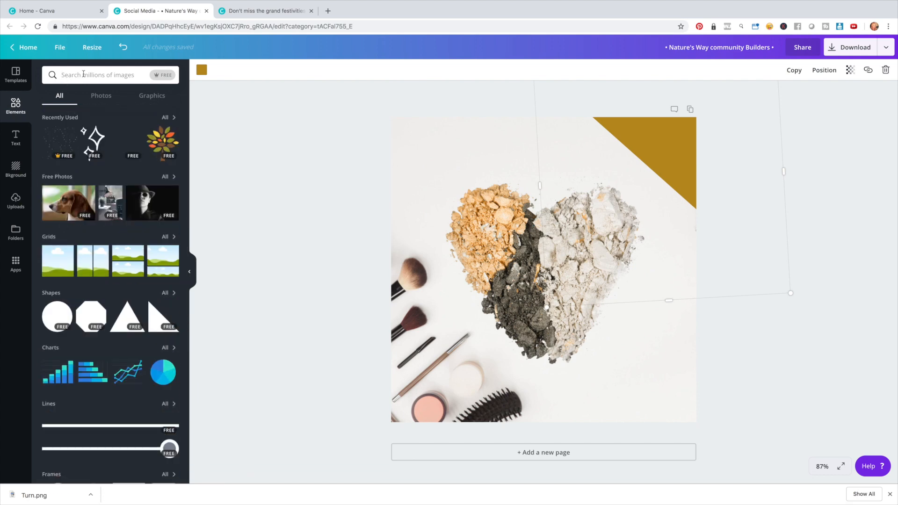
{"action": "type", "text": "travel"}
{"action": "key", "text": "Return"}
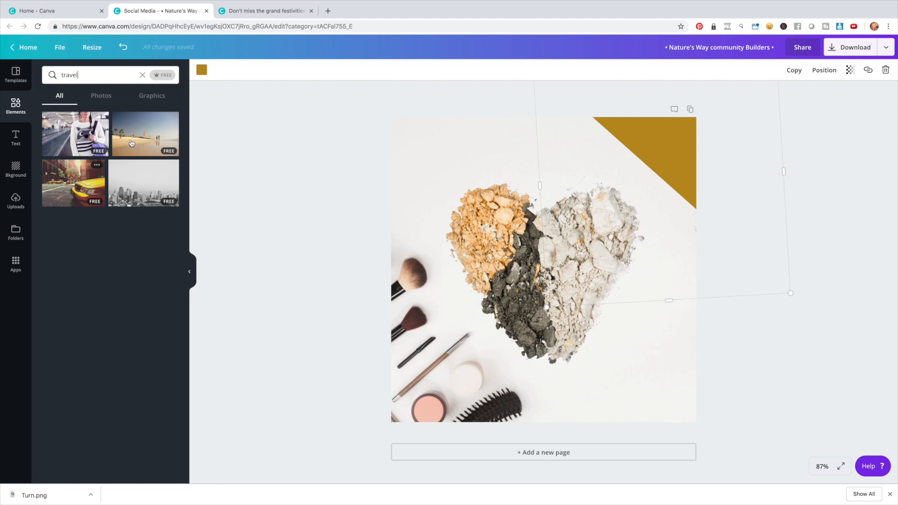
Search the elements for "health", browse the results, and clear the search term.
{"action": "left_click_drag", "start_coordinate": [109, 74], "coordinate": [39, 77]}
{"action": "type", "text": "health"}
{"action": "key", "text": "Return"}
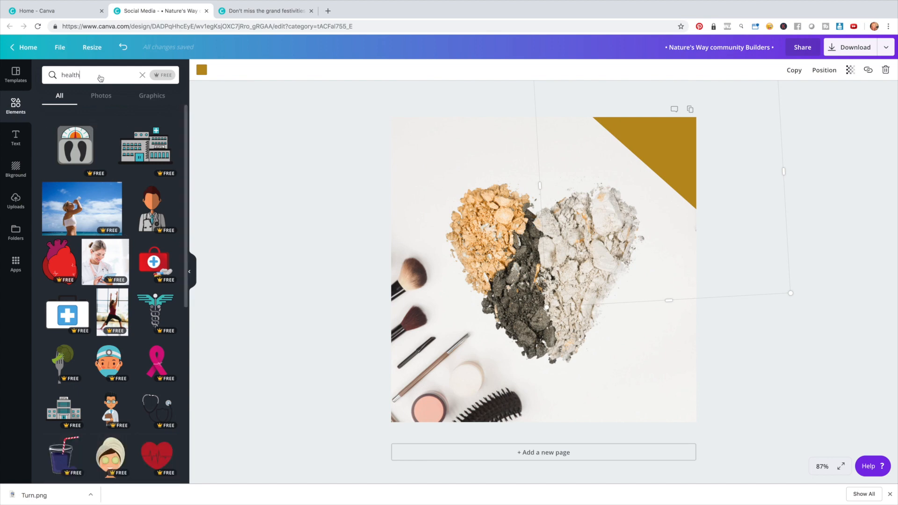
{"action": "scroll", "coordinate": [45, 72], "scroll_direction": "down", "scroll_amount": 5}
{"action": "left_click_drag", "start_coordinate": [45, 73], "coordinate": [80, 75]}
{"action": "key", "text": "BackSpace"}
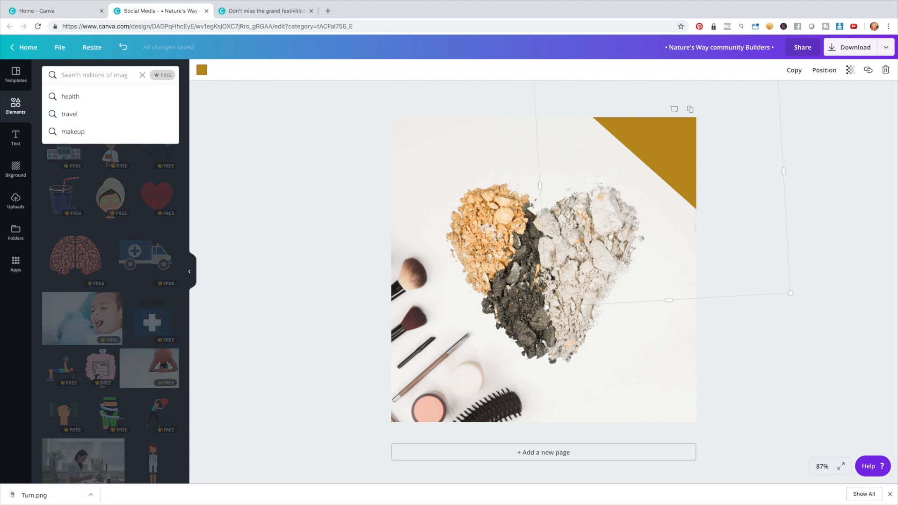
Place the "EST. 2012 / DAPPER / Premium Quality Goods" text combination over the powder heart.
{"action": "left_click", "coordinate": [9, 144]}
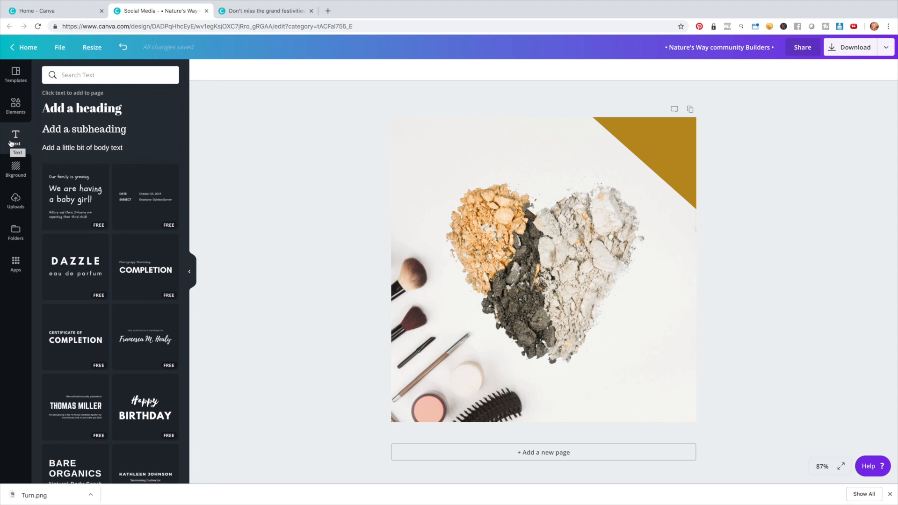
{"action": "scroll", "coordinate": [96, 239], "scroll_direction": "down", "scroll_amount": 3}
{"action": "scroll", "coordinate": [100, 229], "scroll_direction": "down", "scroll_amount": 10}
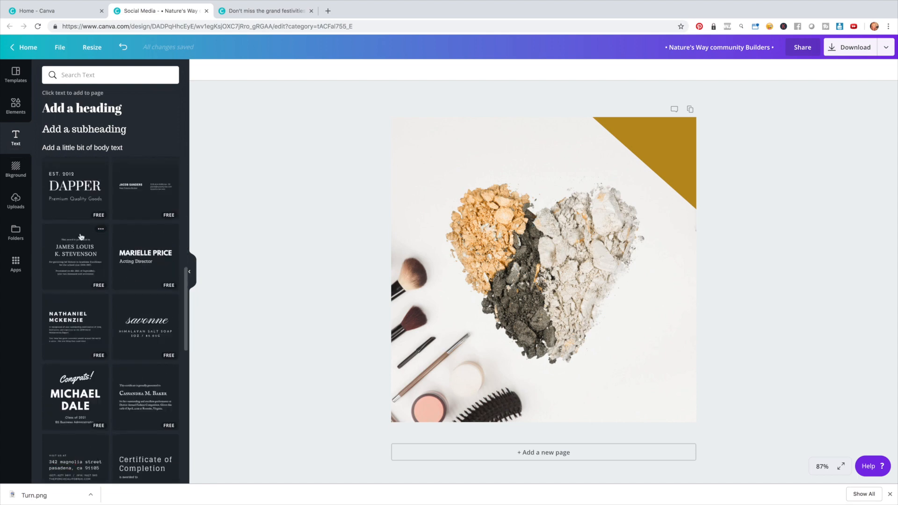
{"action": "left_click_drag", "start_coordinate": [64, 185], "coordinate": [442, 222]}
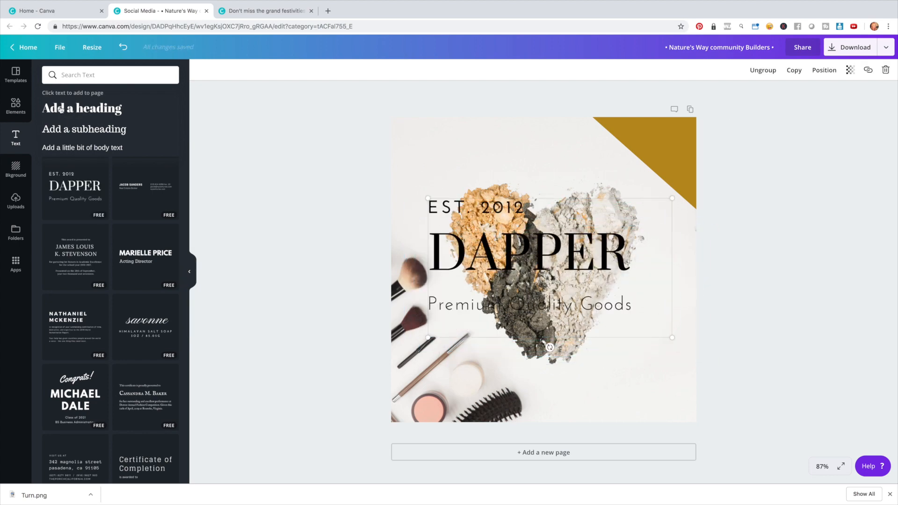
Add a heading text box below the DAPPER text and examine its size, colour and font choices.
{"action": "left_click", "coordinate": [78, 109]}
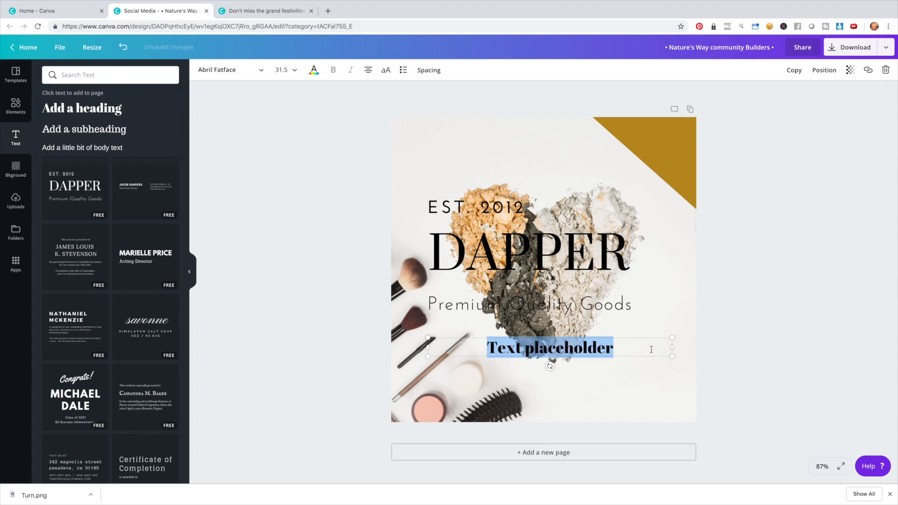
{"action": "left_click", "coordinate": [283, 71]}
{"action": "left_click", "coordinate": [314, 71]}
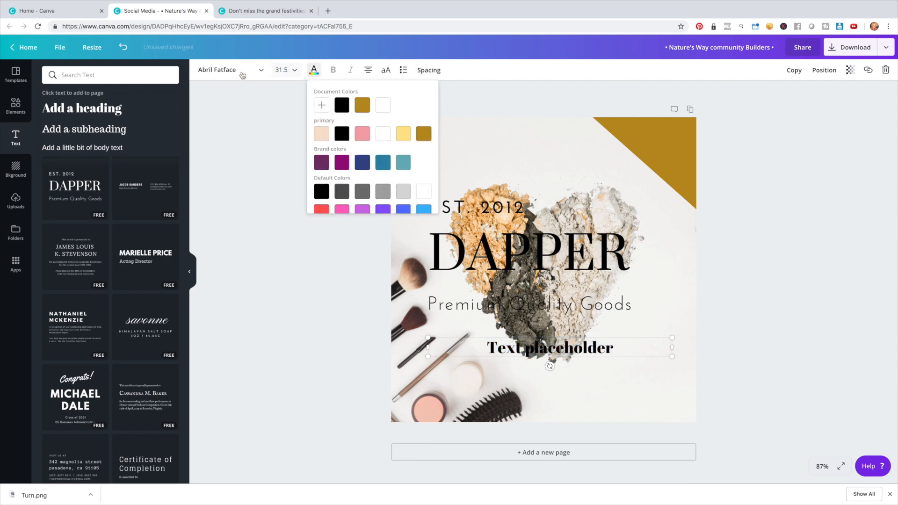
{"action": "left_click", "coordinate": [242, 73]}
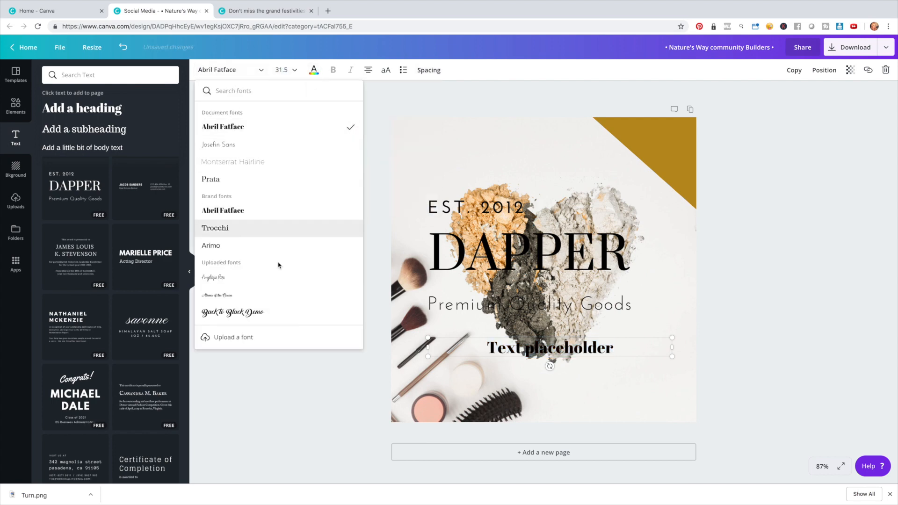
{"action": "scroll", "coordinate": [261, 269], "scroll_direction": "down", "scroll_amount": 6}
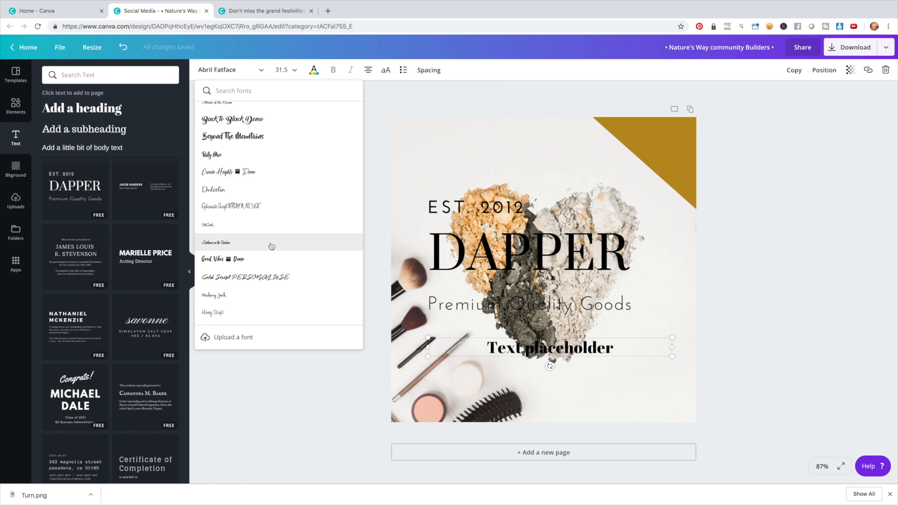
Try the gold bokeh, hazy blue road and yellow flower field backgrounds on the page.
{"action": "left_click", "coordinate": [14, 171]}
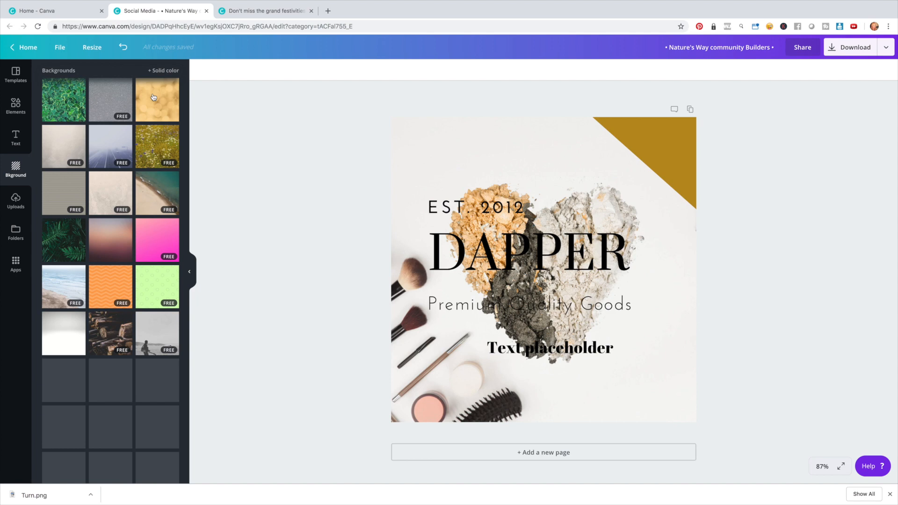
{"action": "left_click", "coordinate": [143, 99]}
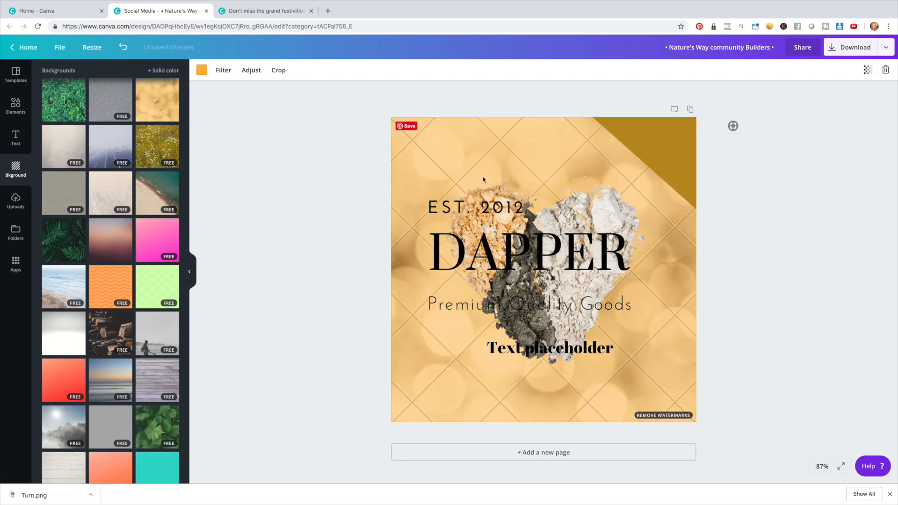
{"action": "left_click", "coordinate": [108, 153]}
{"action": "left_click", "coordinate": [158, 149]}
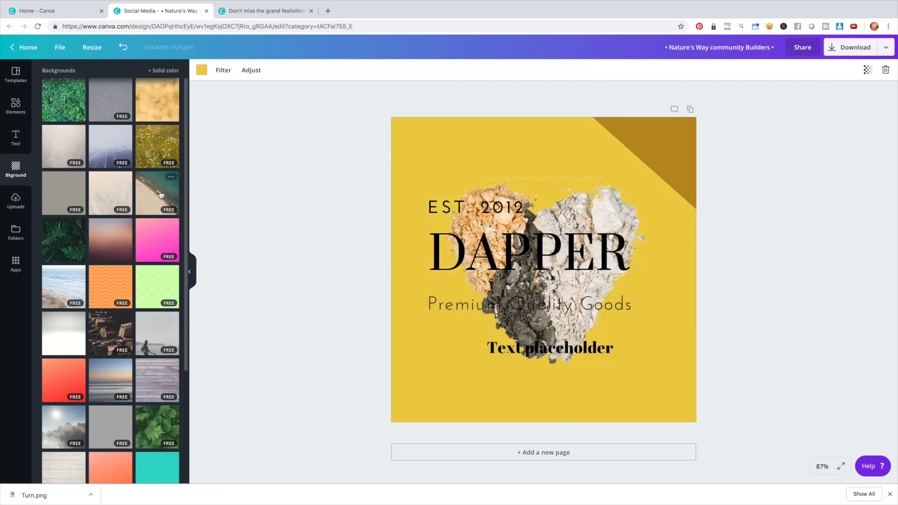
Set the aerial photo of a sandy shoreline and green sea as the page background.
{"action": "left_click", "coordinate": [140, 191]}
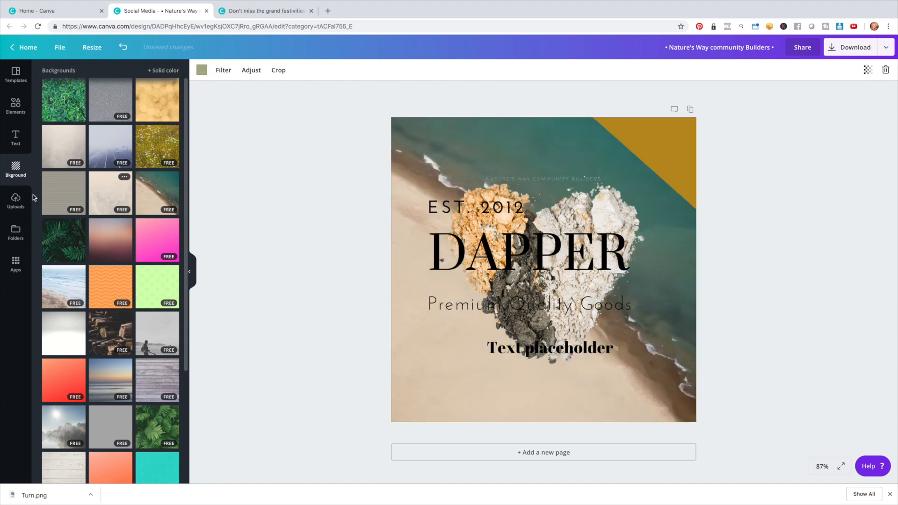
{"action": "scroll", "coordinate": [98, 206], "scroll_direction": "down", "scroll_amount": 5}
{"action": "scroll", "coordinate": [98, 209], "scroll_direction": "up", "scroll_amount": 4}
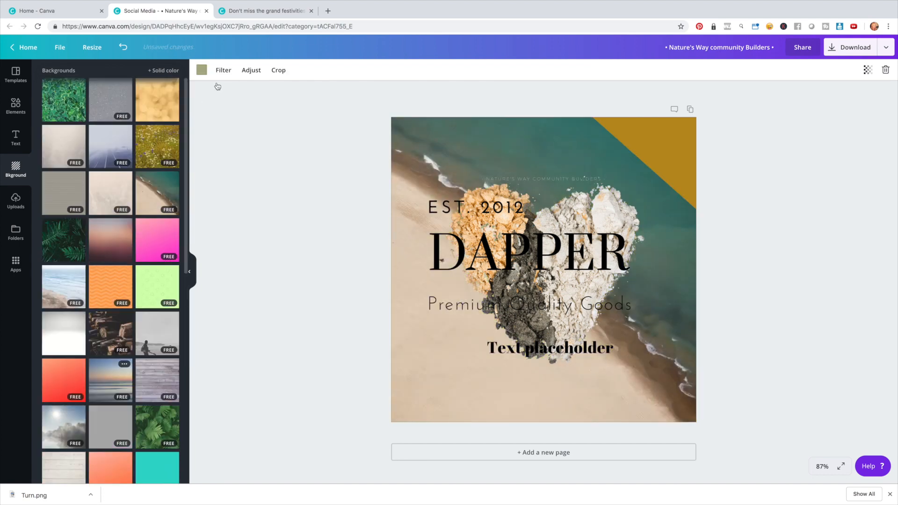
Tint the sandy shoreline background with the purple brand colour #980b80 and open the custom colour picker.
{"action": "left_click", "coordinate": [201, 70]}
{"action": "left_click", "coordinate": [231, 160]}
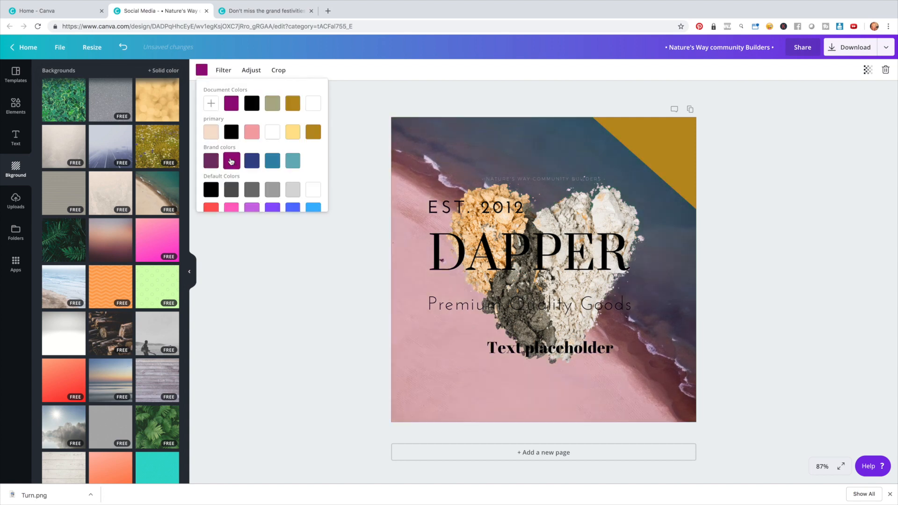
{"action": "left_click", "coordinate": [211, 102]}
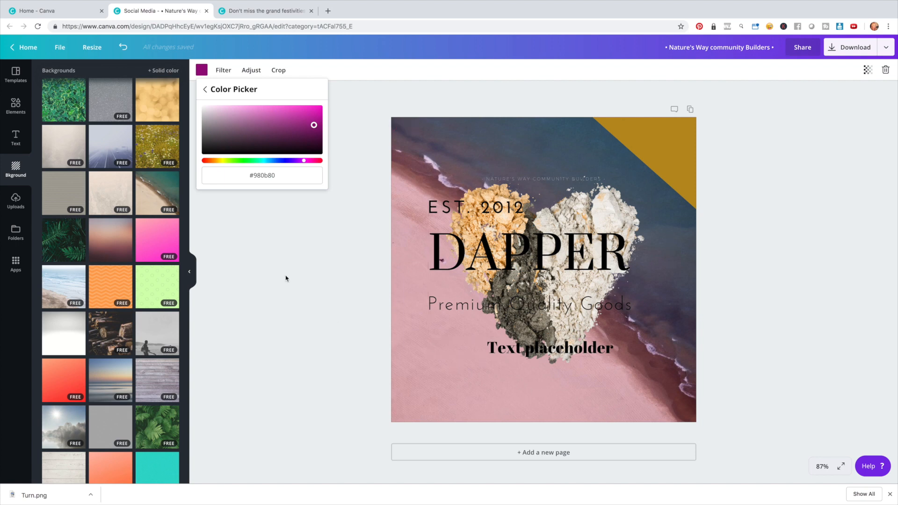
Look over the uploaded images and open the file chooser for uploading an image, closing it without choosing a file.
{"action": "left_click", "coordinate": [16, 201]}
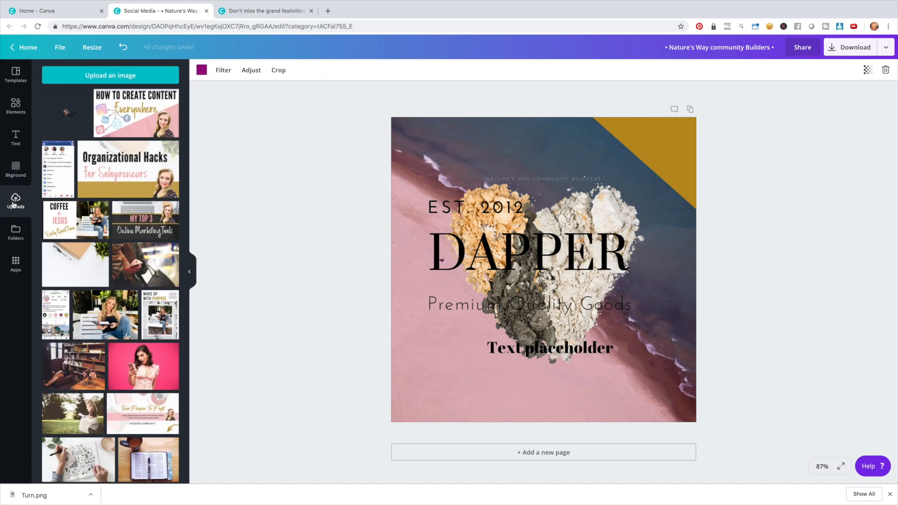
{"action": "left_click", "coordinate": [109, 76]}
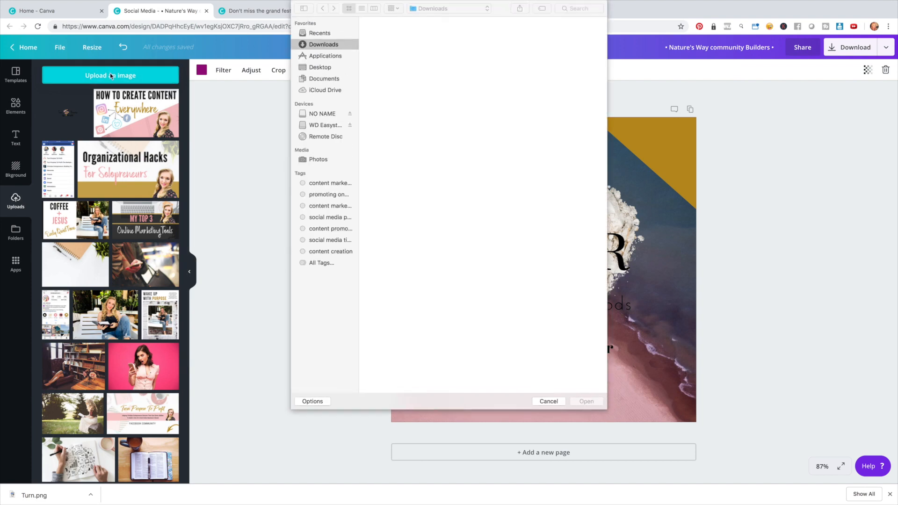
{"action": "left_click", "coordinate": [545, 401]}
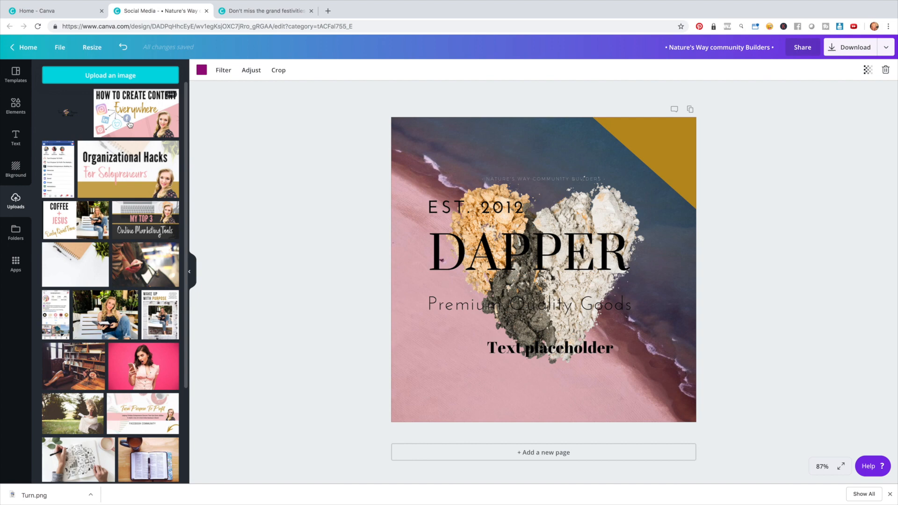
Try the uploaded "How to Create Content Everywhere" graphic across the full page width and delete it.
{"action": "left_click_drag", "start_coordinate": [129, 123], "coordinate": [427, 243]}
{"action": "left_click_drag", "start_coordinate": [635, 216], "coordinate": [710, 212]}
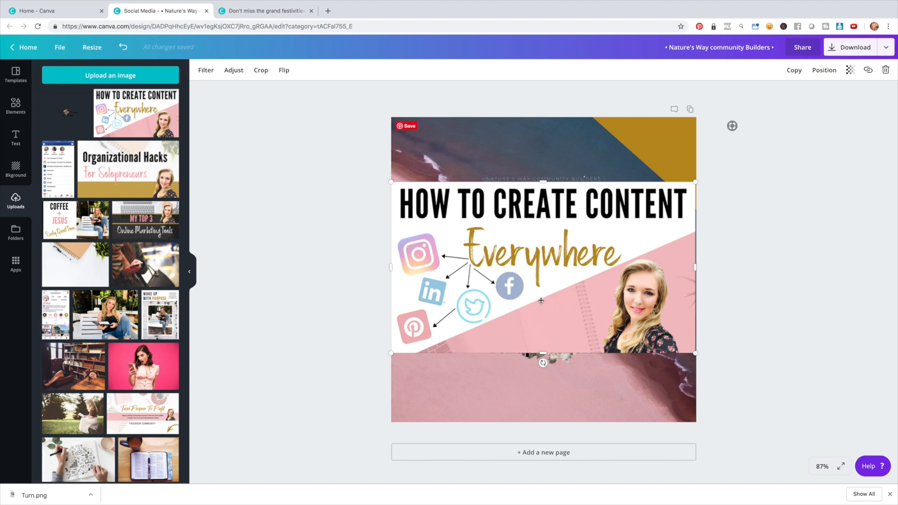
{"action": "key", "text": "Delete"}
Look through the photo and design folders and the apps section.
{"action": "left_click", "coordinate": [14, 233]}
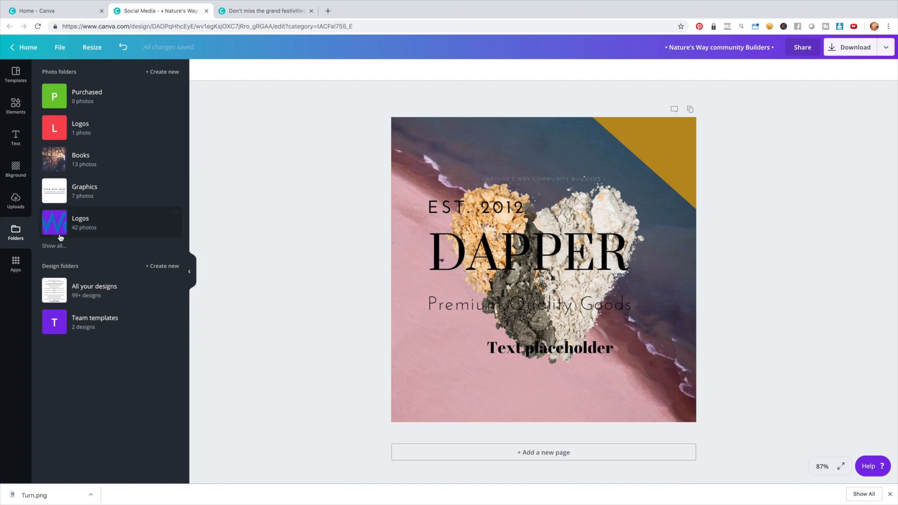
{"action": "left_click", "coordinate": [16, 263]}
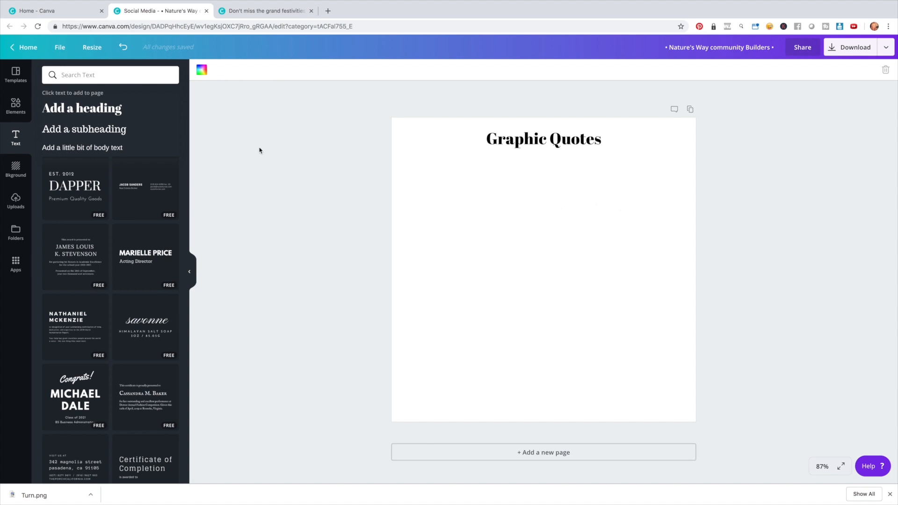
Paste the list of quotes into a new text box, set the font size to 14 and fit it below the "Graphic Quotes" title.
{"action": "left_click", "coordinate": [87, 109]}
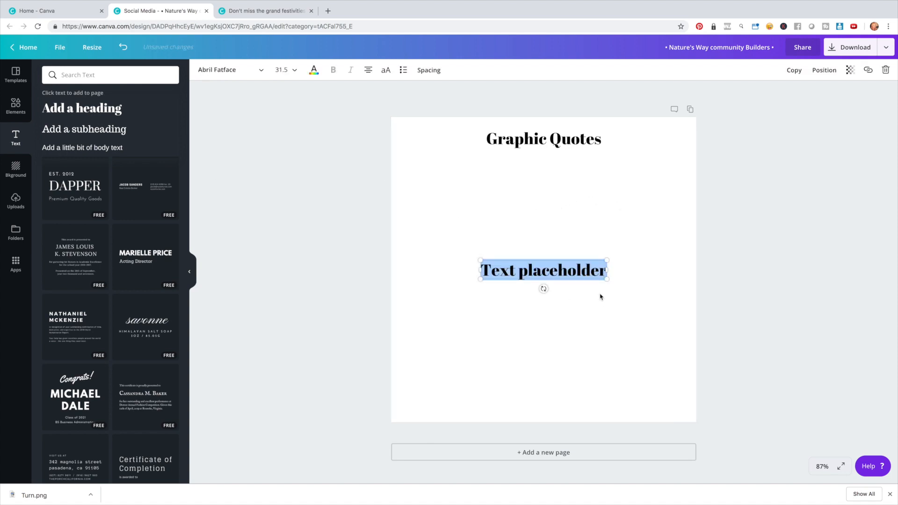
{"action": "key", "text": "super+v"}
{"action": "left_click", "coordinate": [283, 69]}
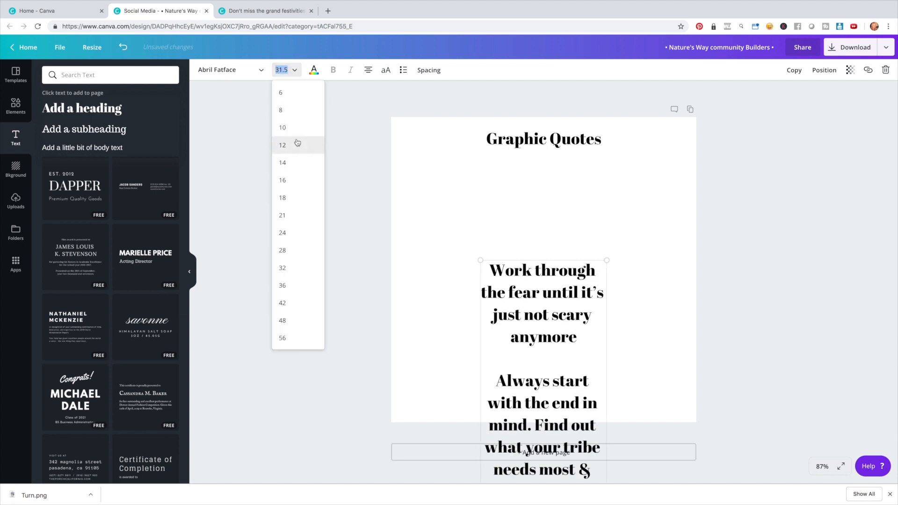
{"action": "left_click", "coordinate": [296, 162]}
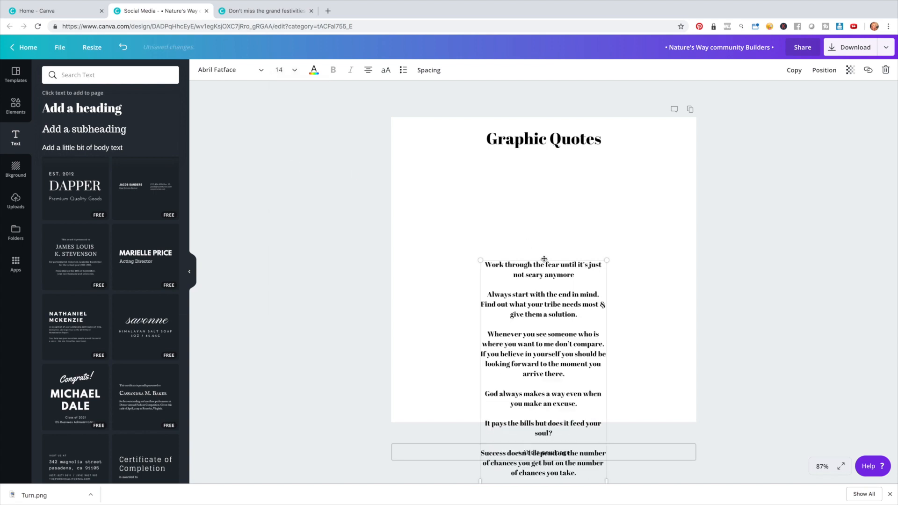
{"action": "left_click", "coordinate": [768, 214]}
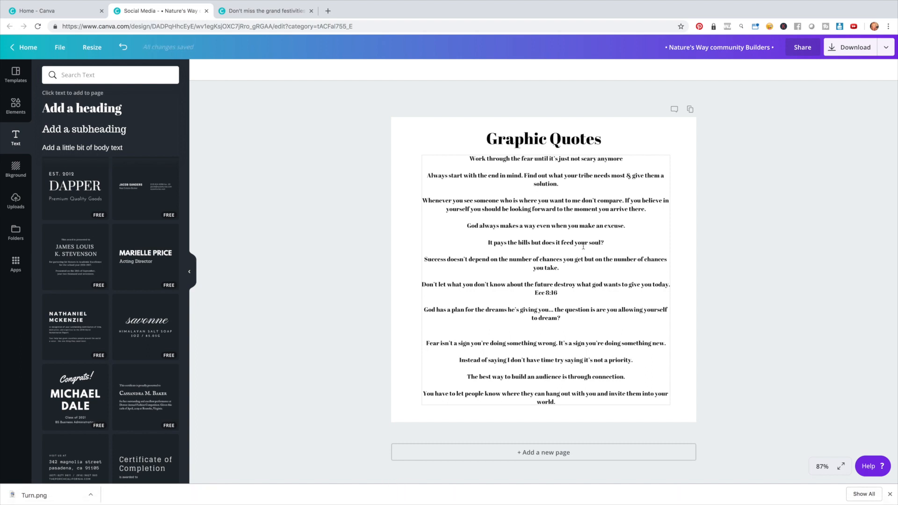
Add a second page and copy the first quote, "Work through the fear until it's just not scary anymore", from page 1.
{"action": "left_click", "coordinate": [543, 452]}
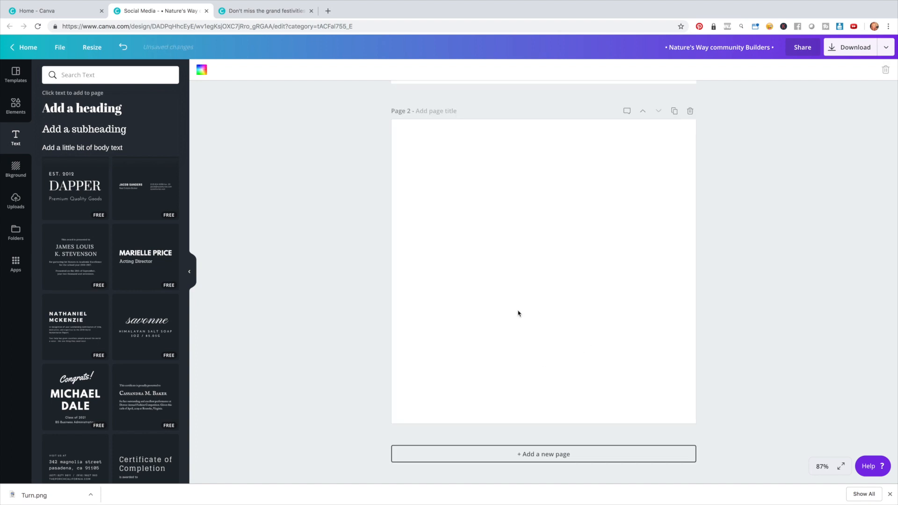
{"action": "scroll", "coordinate": [516, 310], "scroll_direction": "up", "scroll_amount": 7}
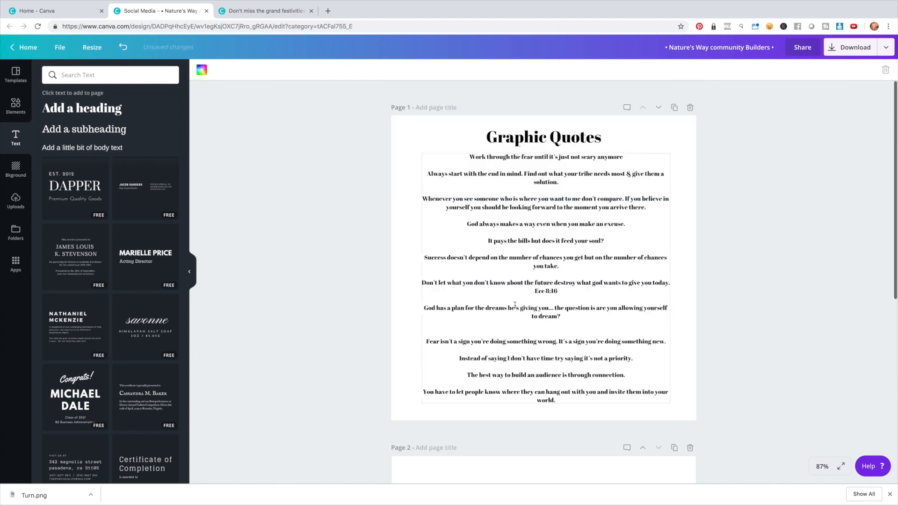
{"action": "left_click", "coordinate": [473, 159]}
{"action": "left_click_drag", "start_coordinate": [470, 156], "coordinate": [634, 160]}
{"action": "key", "text": "ctrl+c"}
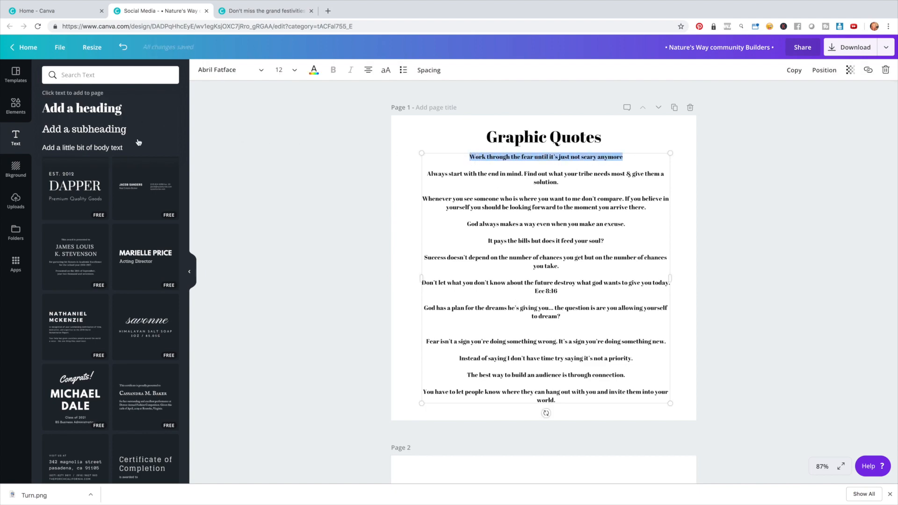
Paste the copied quote into a new heading on page 2, widen its box to fit three lines and centre it.
{"action": "scroll", "coordinate": [511, 363], "scroll_direction": "down", "scroll_amount": 4}
{"action": "left_click", "coordinate": [539, 335]}
{"action": "scroll", "coordinate": [491, 335], "scroll_direction": "down", "scroll_amount": 1}
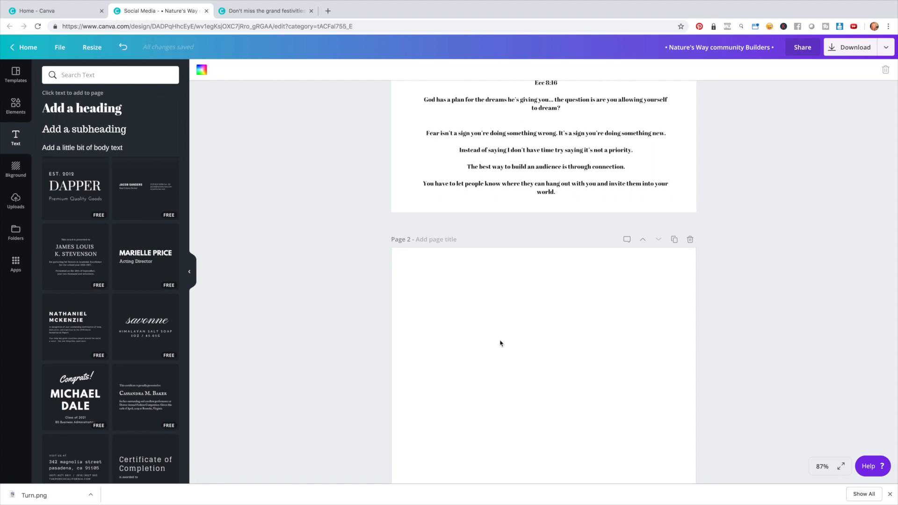
{"action": "left_click", "coordinate": [100, 113]}
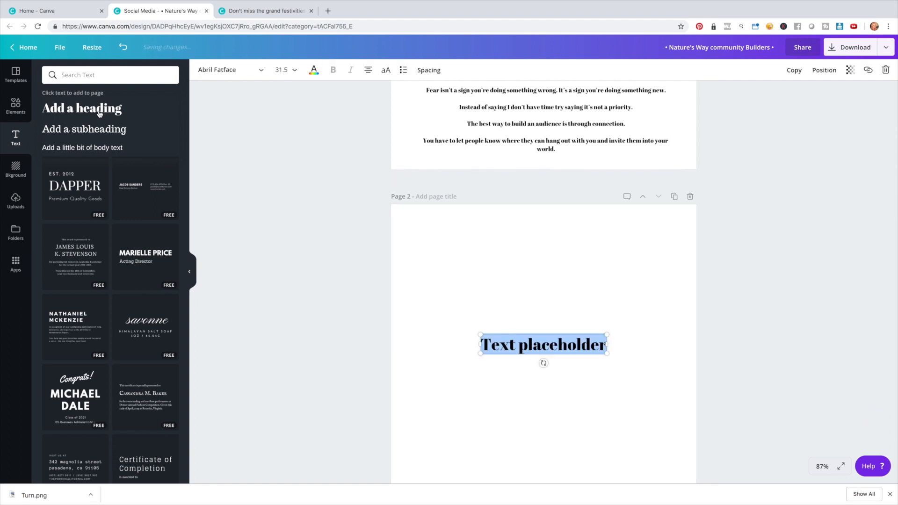
{"action": "key", "text": "ctrl+v"}
{"action": "left_click_drag", "start_coordinate": [606, 377], "coordinate": [641, 374]}
{"action": "left_click_drag", "start_coordinate": [572, 334], "coordinate": [546, 238]}
{"action": "scroll", "coordinate": [546, 237], "scroll_direction": "down", "scroll_amount": 4}
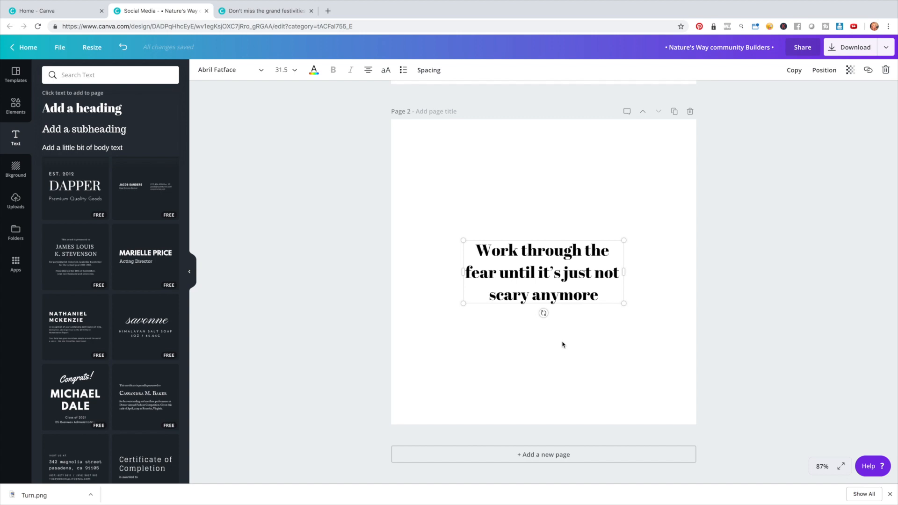
Change the font of the whole quote on page 2 to Shutter Stone.
{"action": "left_click", "coordinate": [521, 273]}
{"action": "left_click_drag", "start_coordinate": [475, 251], "coordinate": [615, 297]}
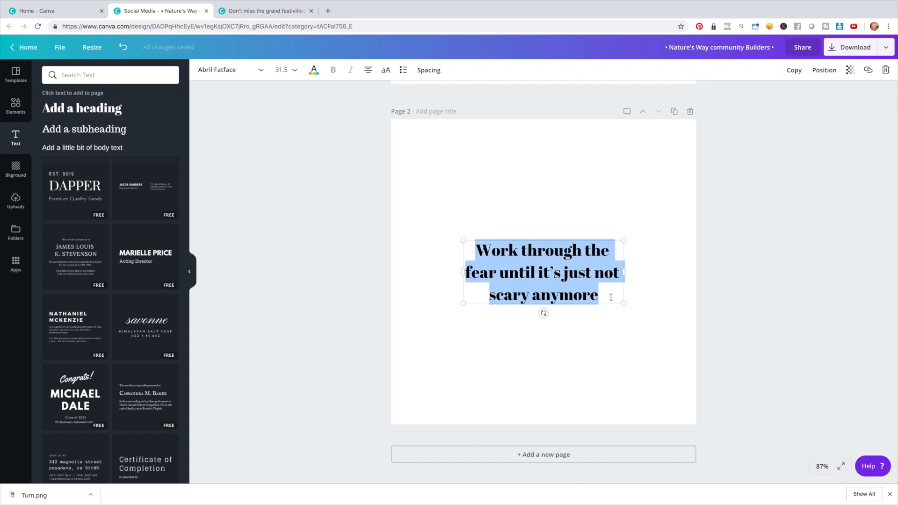
{"action": "left_click", "coordinate": [227, 74]}
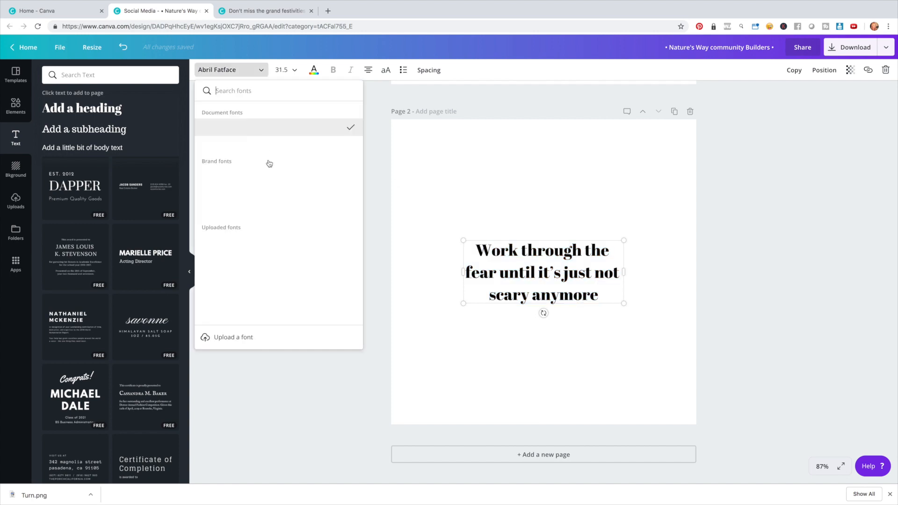
{"action": "scroll", "coordinate": [262, 197], "scroll_direction": "down", "scroll_amount": 10}
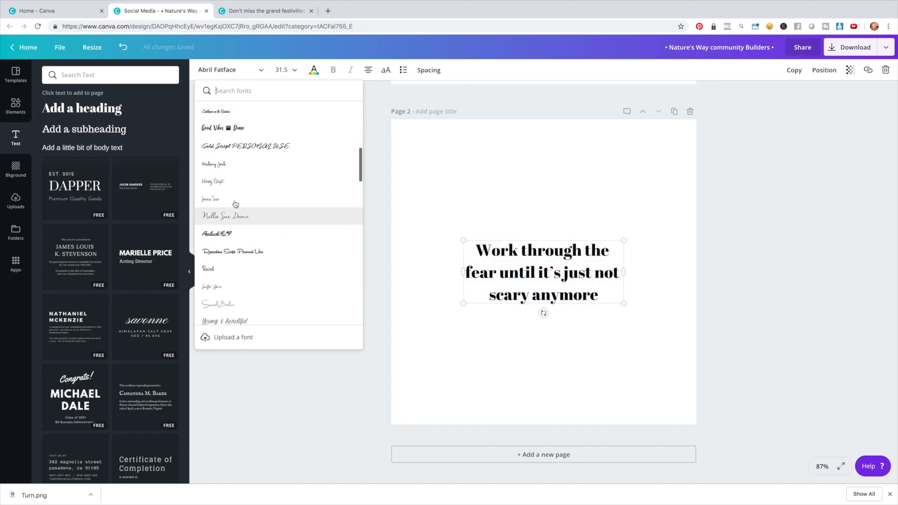
{"action": "scroll", "coordinate": [243, 205], "scroll_direction": "down", "scroll_amount": 3}
{"action": "left_click", "coordinate": [229, 199]}
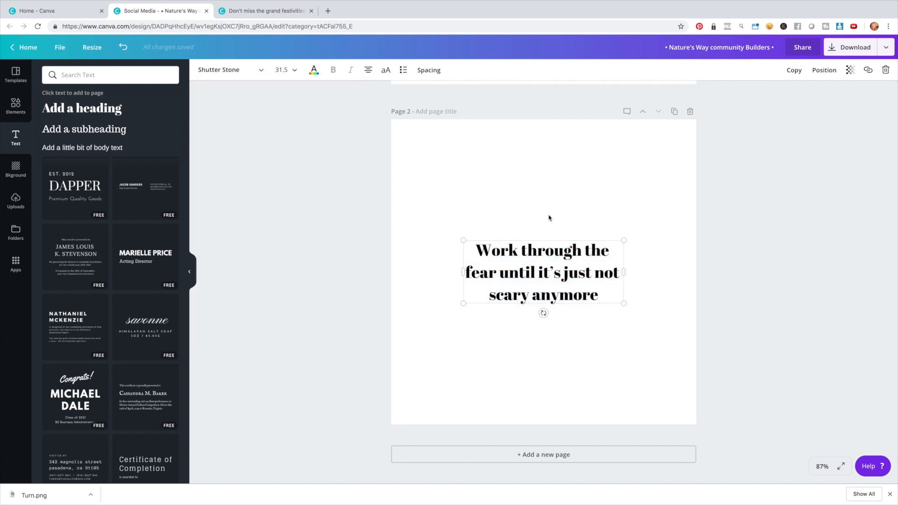
Colour the words "Work through the fear" in the primary palette's dark gold.
{"action": "left_click_drag", "start_coordinate": [469, 248], "coordinate": [551, 249]}
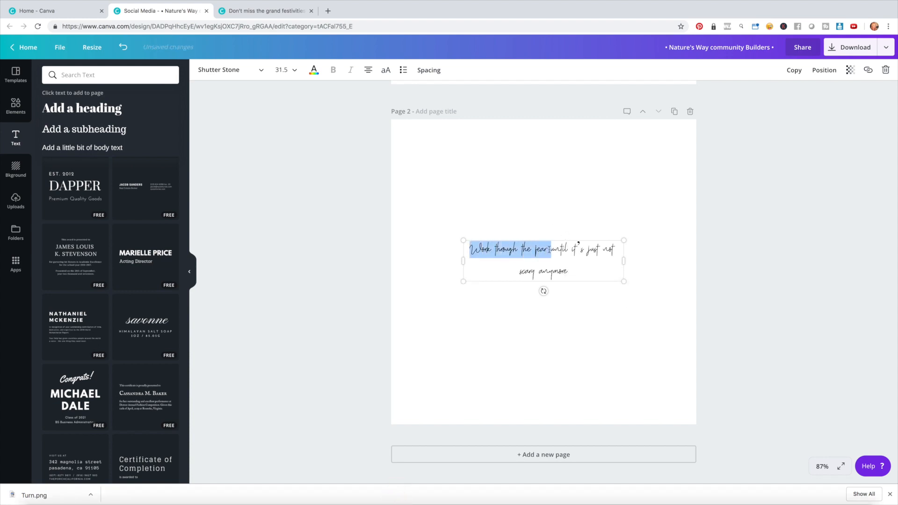
{"action": "left_click", "coordinate": [314, 70]}
{"action": "left_click", "coordinate": [426, 137]}
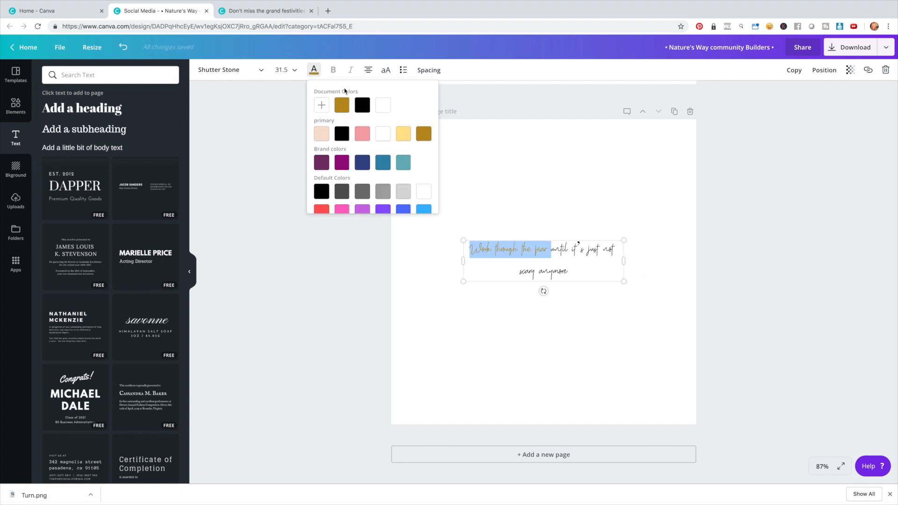
Enlarge the quote to font size 80, widen its text box to about 541 and centre it on page 2.
{"action": "left_click", "coordinate": [284, 71]}
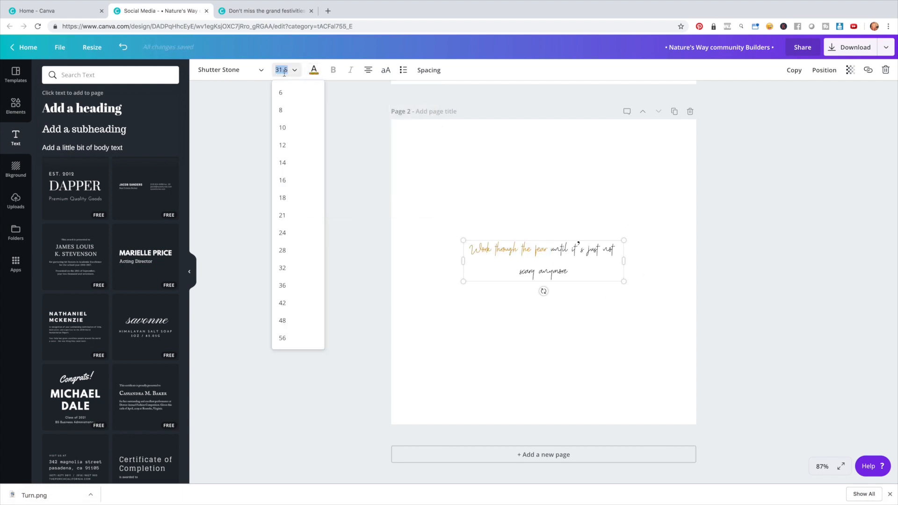
{"action": "left_click", "coordinate": [294, 321]}
{"action": "left_click", "coordinate": [282, 70]}
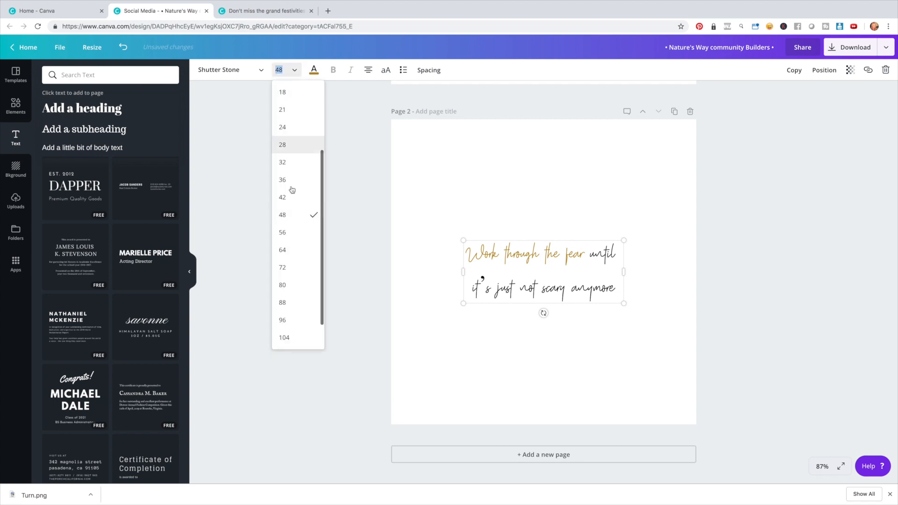
{"action": "left_click", "coordinate": [298, 249]}
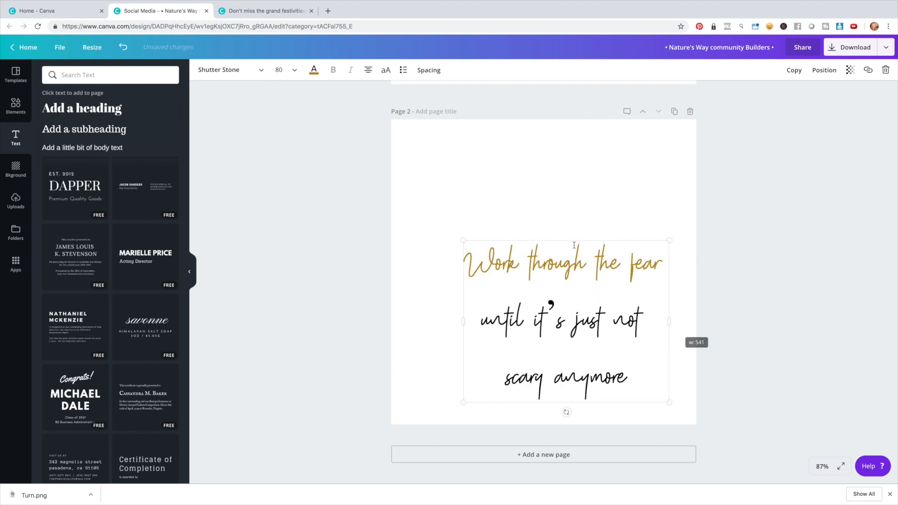
{"action": "left_click_drag", "start_coordinate": [568, 234], "coordinate": [547, 185]}
Reduce the quote's line height so its lines sit closer together, and recentre the text box on the page.
{"action": "left_click", "coordinate": [428, 70]}
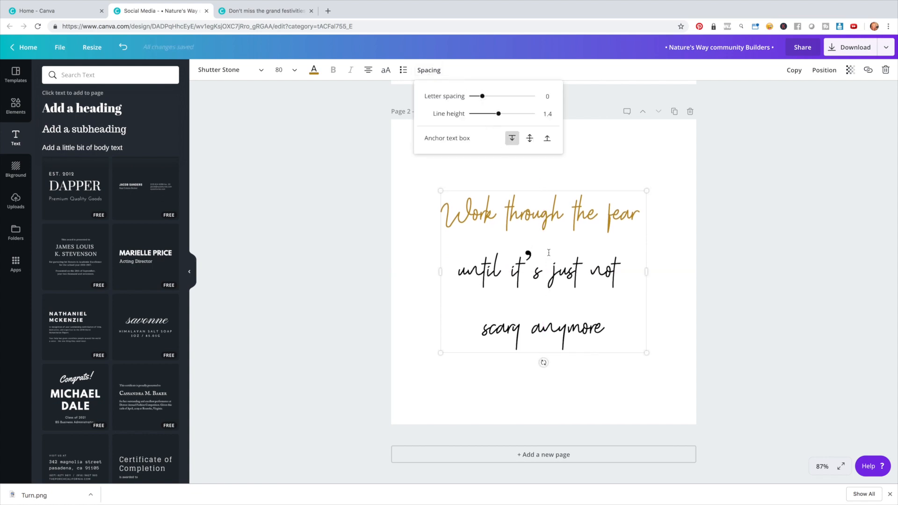
{"action": "left_click_drag", "start_coordinate": [499, 114], "coordinate": [488, 114]}
{"action": "mouse_move", "coordinate": [495, 115]}
{"action": "left_mouse_down"}
{"action": "mouse_move", "coordinate": [491, 97]}
{"action": "mouse_move", "coordinate": [489, 115]}
{"action": "left_mouse_up"}
{"action": "left_click", "coordinate": [623, 156]}
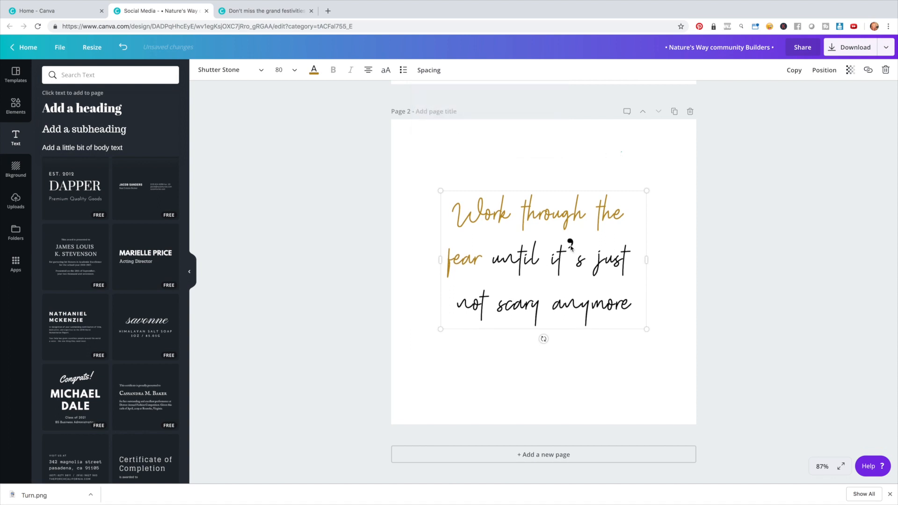
{"action": "left_click_drag", "start_coordinate": [546, 221], "coordinate": [545, 234]}
{"action": "left_click", "coordinate": [562, 172]}
Search the element graphics for "star", add the fine gold sparkle pattern to page 2 and enlarge it to cover the whole page.
{"action": "left_click", "coordinate": [130, 73]}
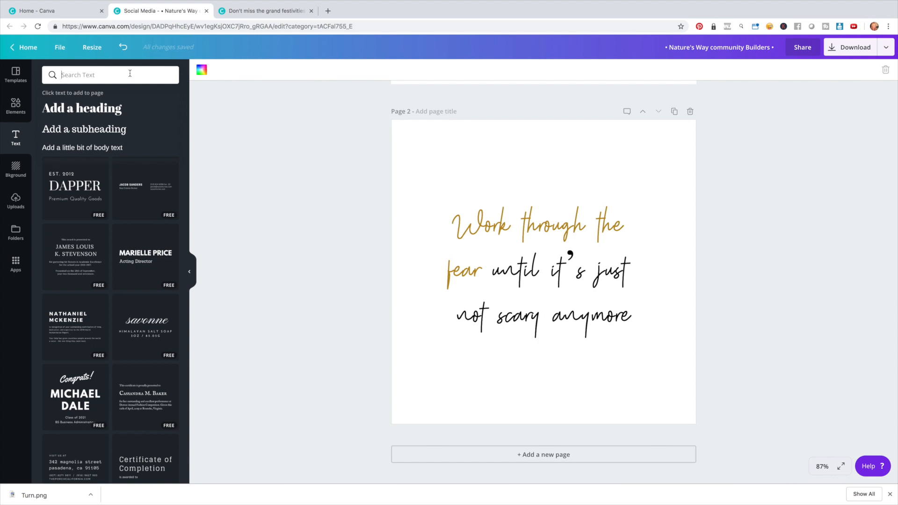
{"action": "left_click", "coordinate": [15, 105]}
{"action": "left_click", "coordinate": [93, 76]}
{"action": "type", "text": "star"}
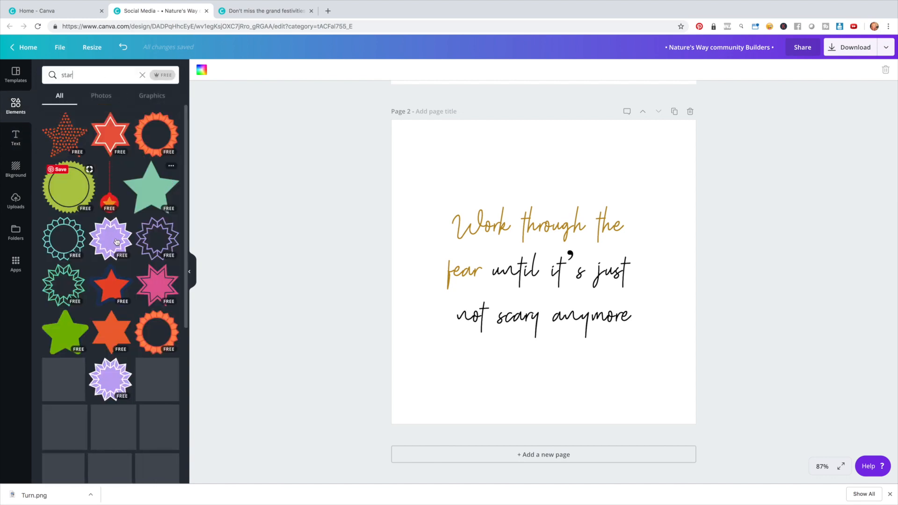
{"action": "left_click", "coordinate": [152, 96]}
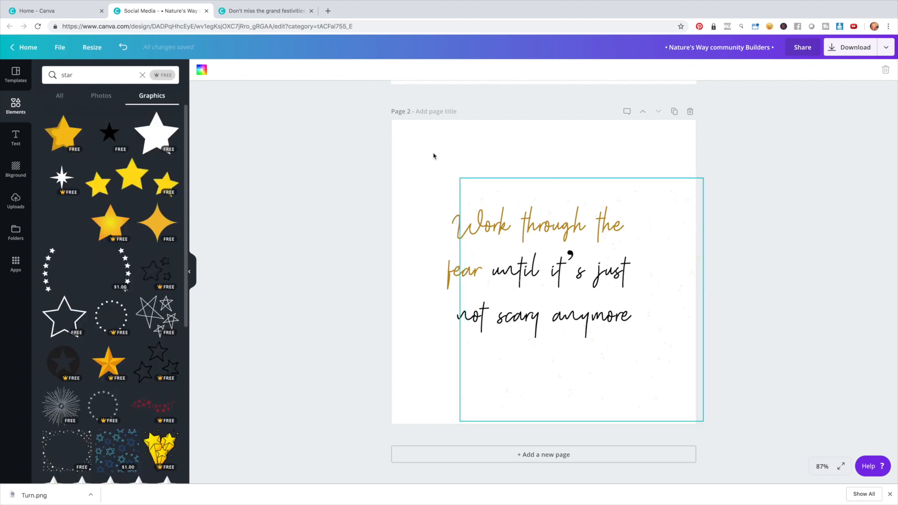
{"action": "left_click_drag", "start_coordinate": [414, 140], "coordinate": [412, 137]}
{"action": "left_click_drag", "start_coordinate": [636, 366], "coordinate": [707, 419]}
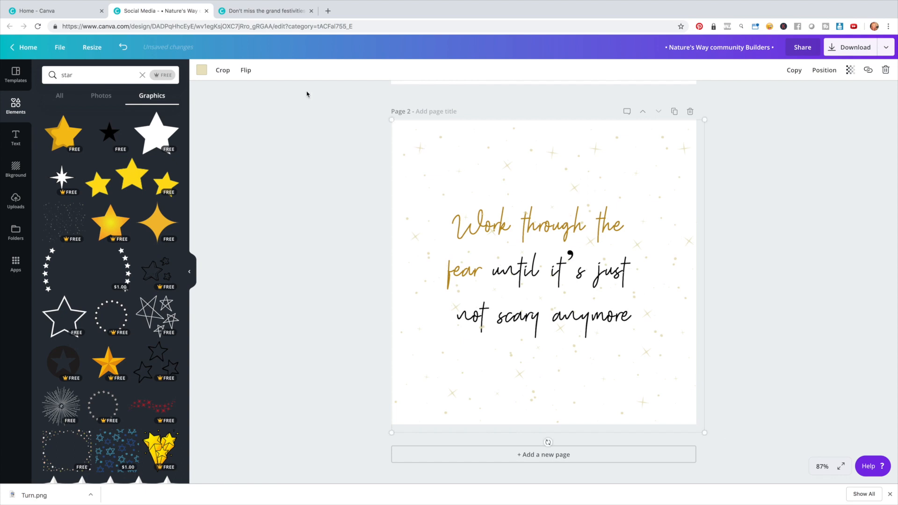
{"action": "left_click_drag", "start_coordinate": [425, 156], "coordinate": [421, 156]}
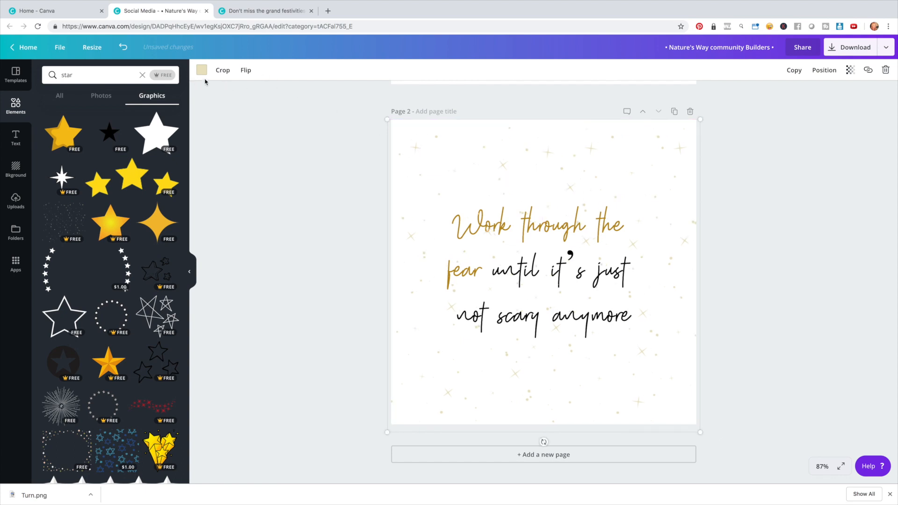
Recolour the sparkle pattern with the primary palette's pink.
{"action": "left_click", "coordinate": [202, 71]}
{"action": "left_click", "coordinate": [252, 132]}
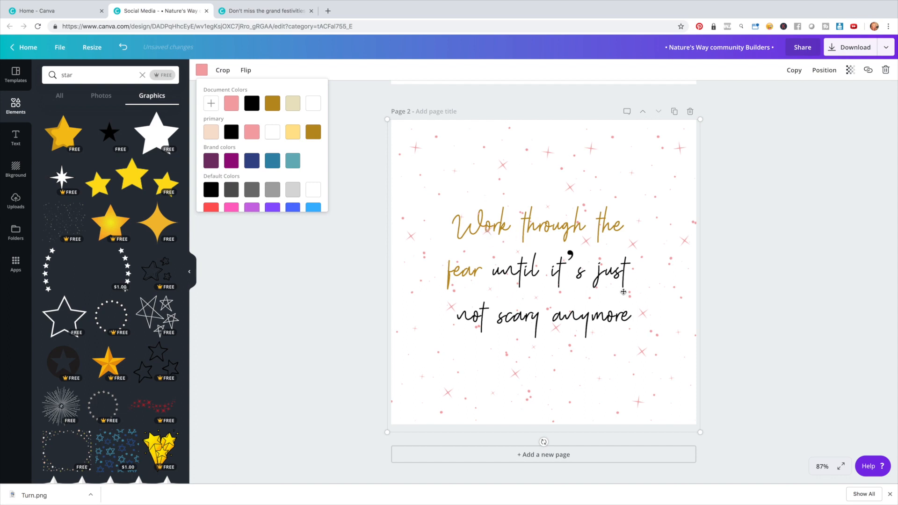
Nudge the pink sparkle pattern slightly upward on page 2 and send it backward behind the quote.
{"action": "left_click", "coordinate": [603, 179]}
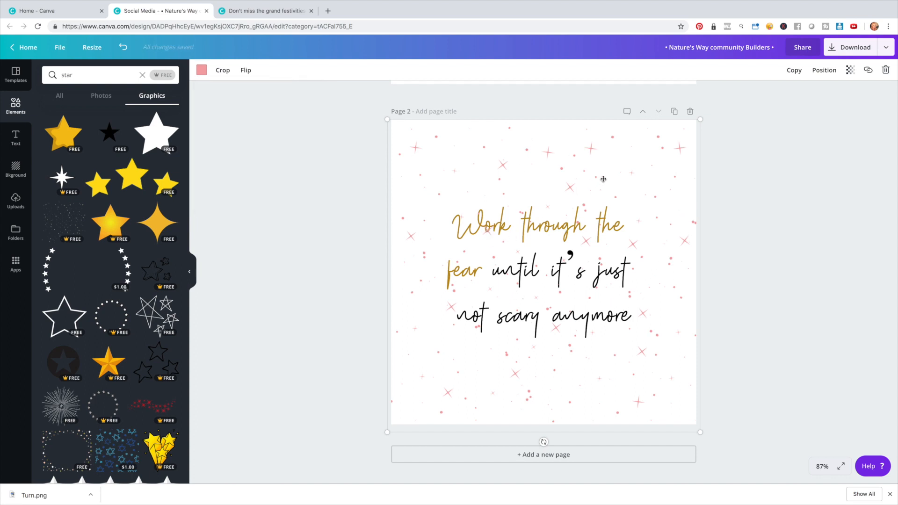
{"action": "left_click_drag", "start_coordinate": [604, 178], "coordinate": [605, 170]}
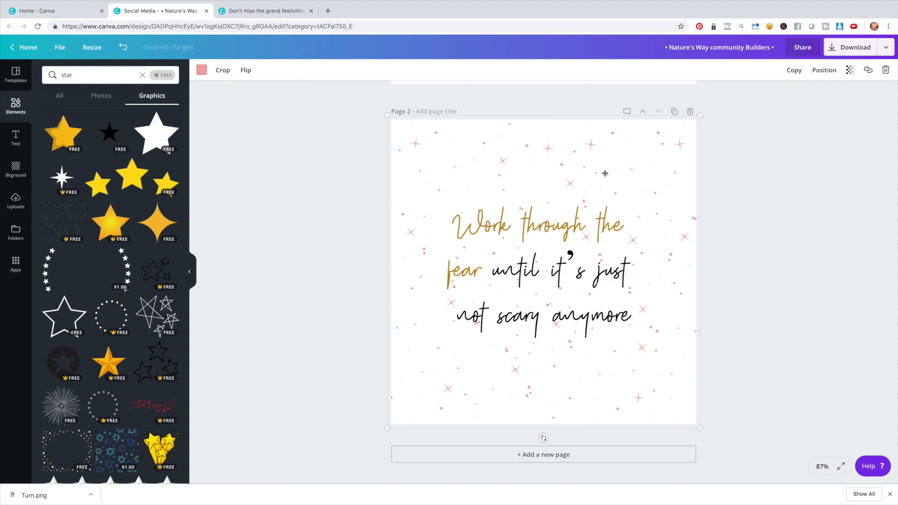
{"action": "left_click", "coordinate": [821, 75]}
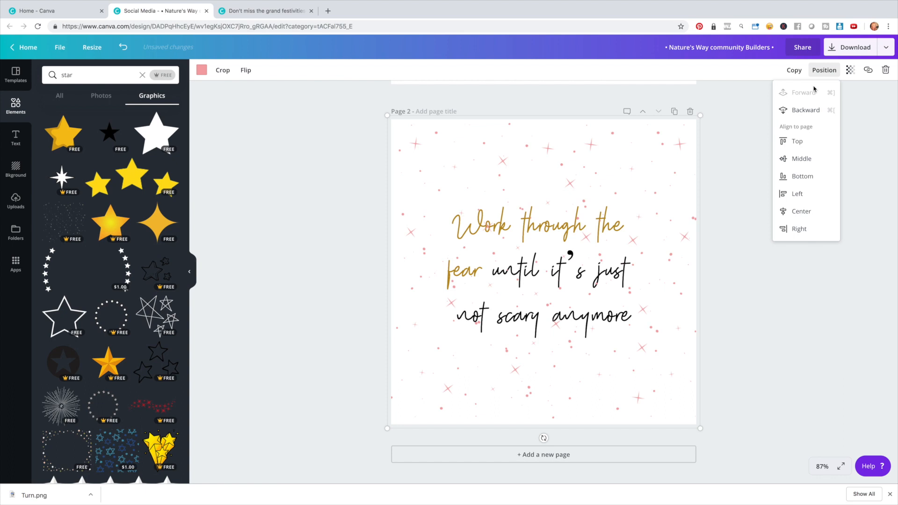
{"action": "left_click", "coordinate": [799, 114]}
{"action": "left_click", "coordinate": [563, 165]}
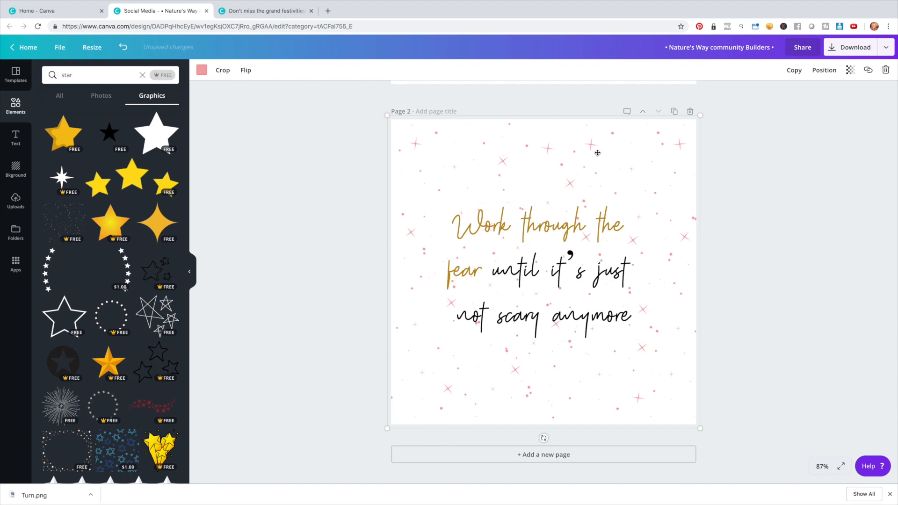
Lower the sparkle pattern's transparency value so it looks faint behind the quote.
{"action": "left_click", "coordinate": [850, 71]}
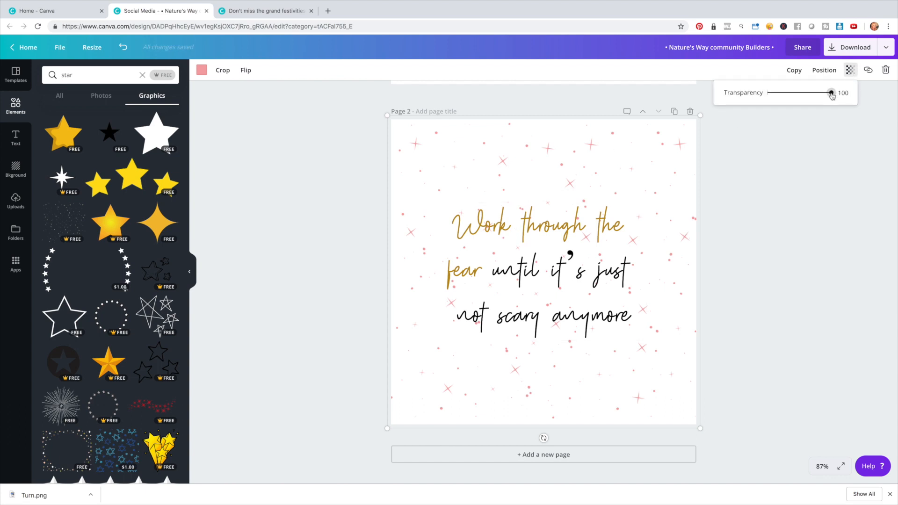
{"action": "left_click_drag", "start_coordinate": [832, 94], "coordinate": [789, 96]}
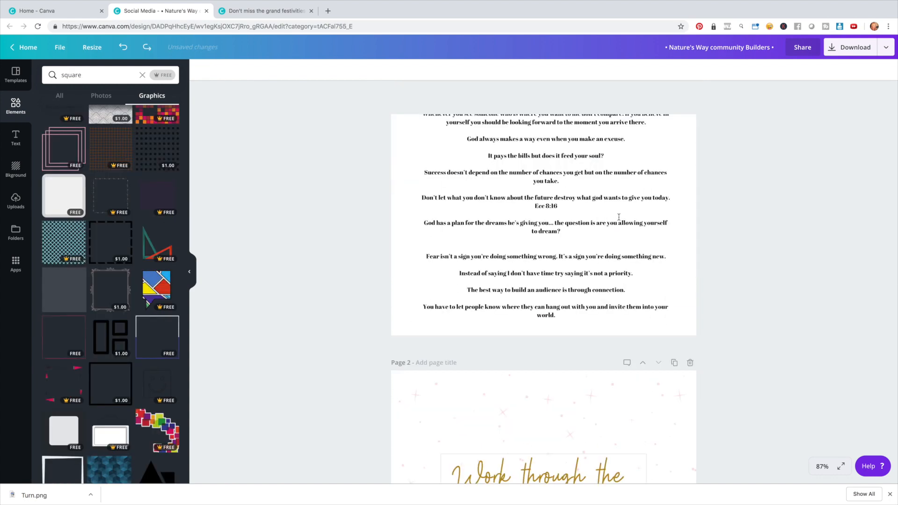
Shift the faded sparkle pattern sideways on page 2 and delete it.
{"action": "scroll", "coordinate": [618, 216], "scroll_direction": "down", "scroll_amount": 5}
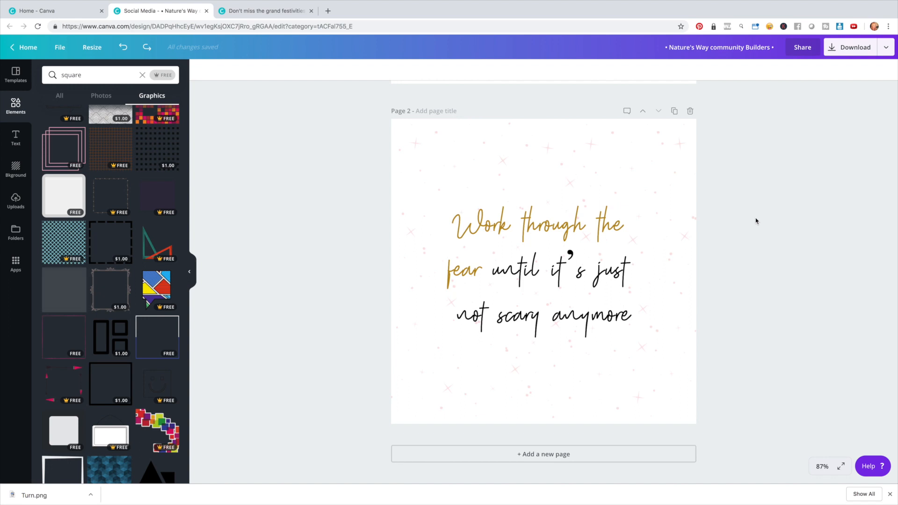
{"action": "left_click", "coordinate": [506, 176]}
{"action": "left_click", "coordinate": [202, 70]}
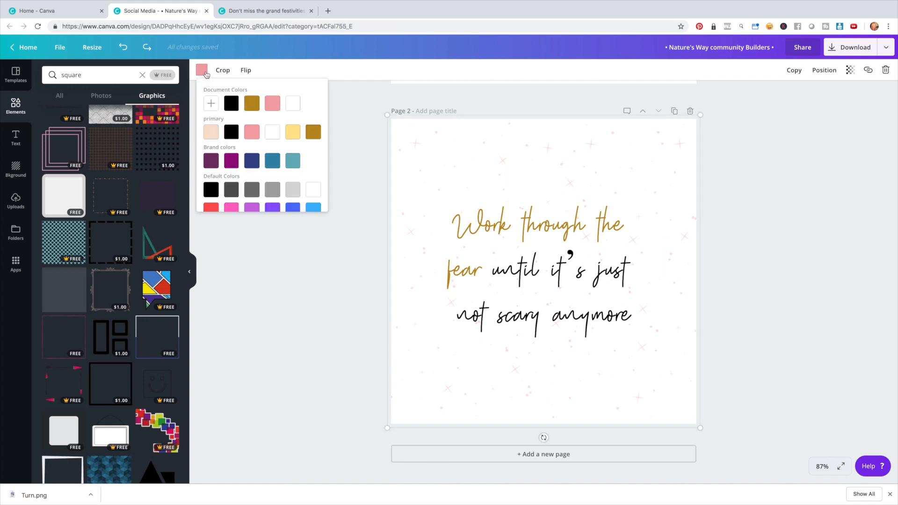
{"action": "left_click_drag", "start_coordinate": [495, 141], "coordinate": [554, 144]}
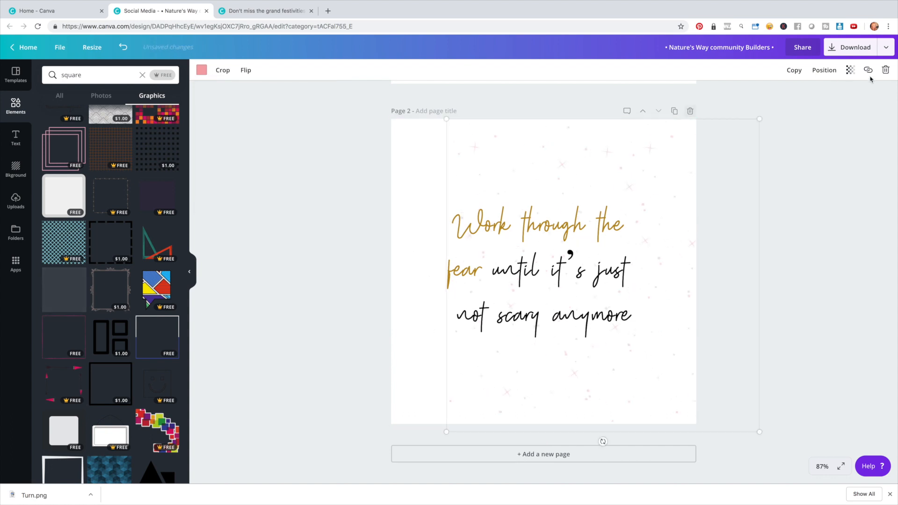
{"action": "left_click", "coordinate": [885, 70]}
Try the magenta brand colour as page 2's background, and undo both the recolouring and the sparkle pattern's deletion.
{"action": "left_click", "coordinate": [501, 161]}
{"action": "left_click", "coordinate": [203, 71]}
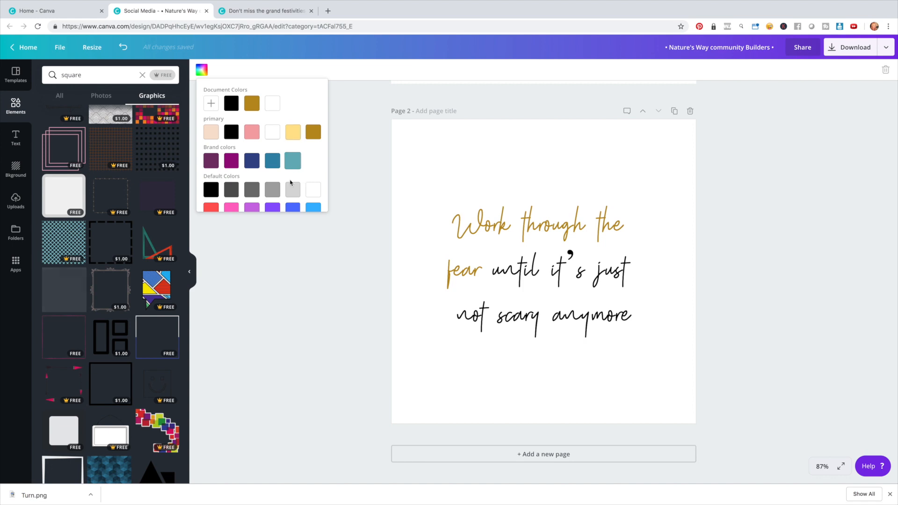
{"action": "left_click", "coordinate": [234, 161]}
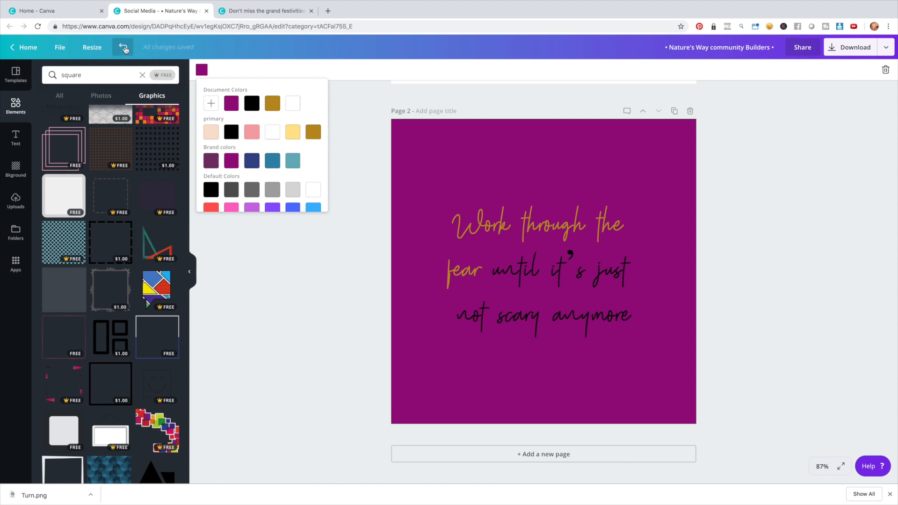
{"action": "left_click", "coordinate": [125, 50]}
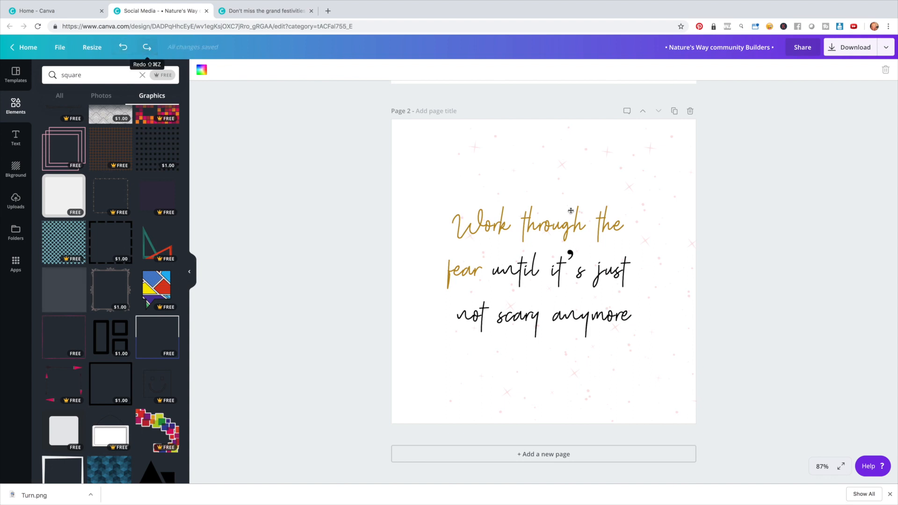
Move the sparkle pattern back so it covers the whole of page 2.
{"action": "left_click", "coordinate": [547, 170]}
{"action": "left_click_drag", "start_coordinate": [547, 169], "coordinate": [484, 161]}
{"action": "left_click", "coordinate": [812, 220]}
Copy the quote "Always start with the end in mind. Find out what your tribe needs most & give them a solution." from page 1.
{"action": "scroll", "coordinate": [812, 221], "scroll_direction": "up", "scroll_amount": 2}
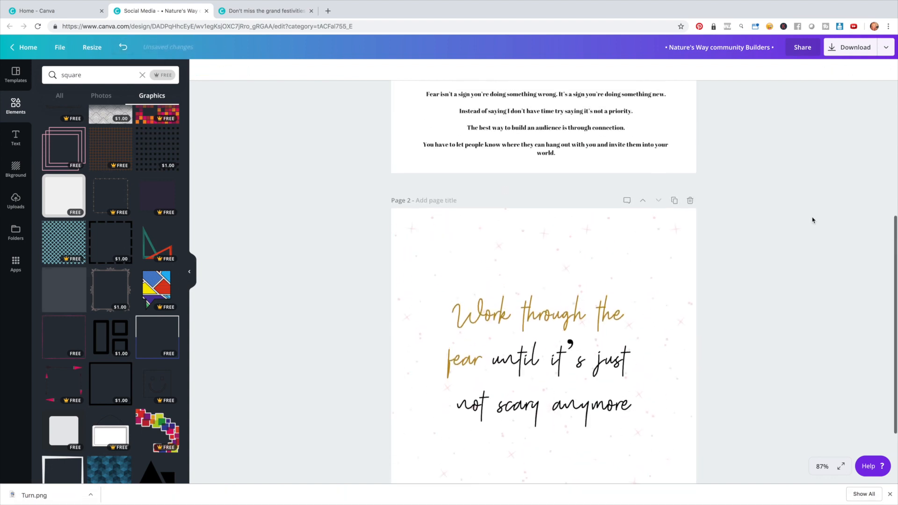
{"action": "scroll", "coordinate": [812, 220], "scroll_direction": "up", "scroll_amount": 5}
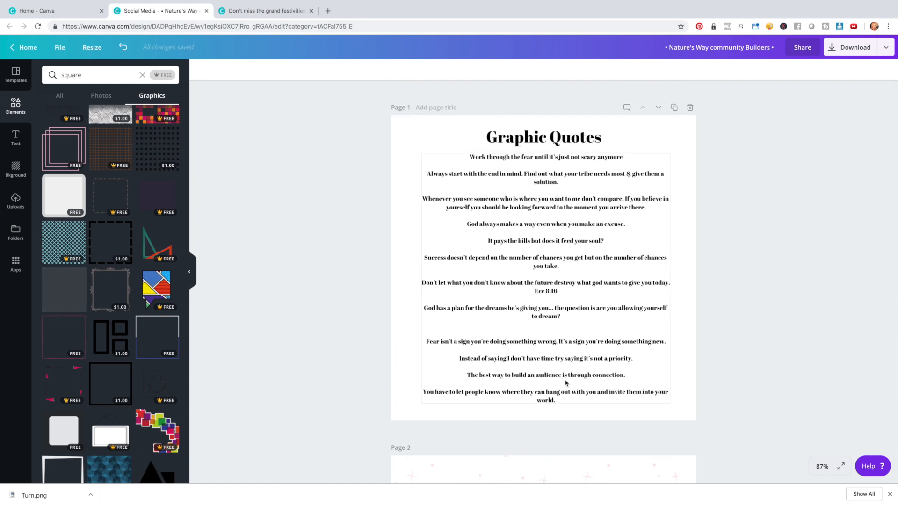
{"action": "left_click", "coordinate": [557, 182]}
{"action": "left_click_drag", "start_coordinate": [557, 182], "coordinate": [428, 173]}
{"action": "key", "text": "ctrl+c"}
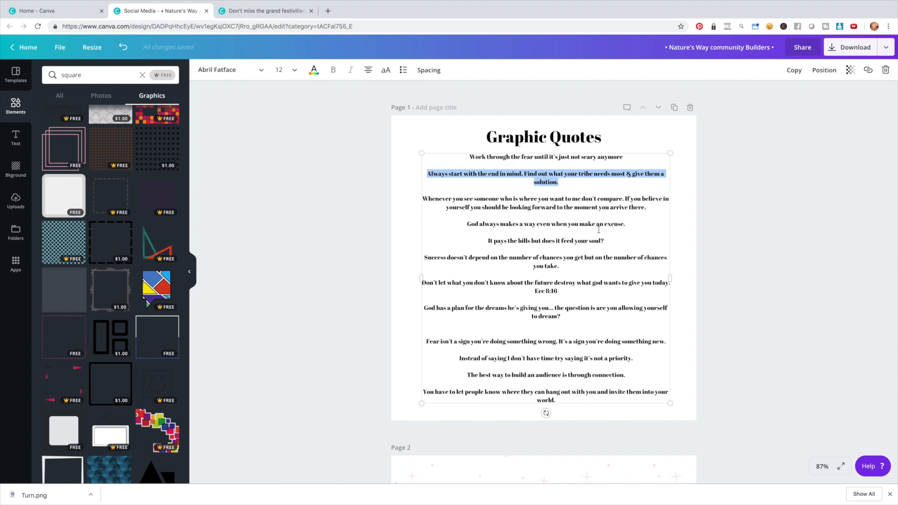
Add a third page and insert a heading on it containing the copied quote.
{"action": "scroll", "coordinate": [598, 229], "scroll_direction": "down", "scroll_amount": 7}
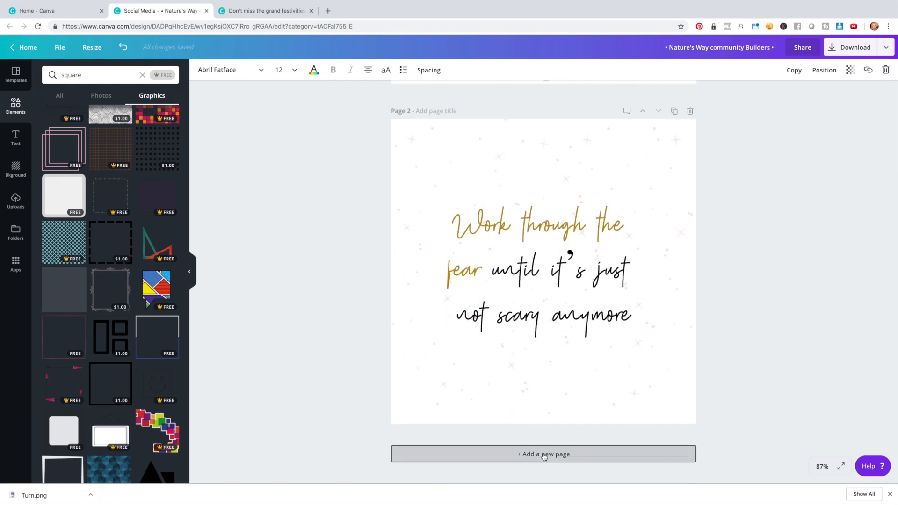
{"action": "left_click", "coordinate": [544, 456]}
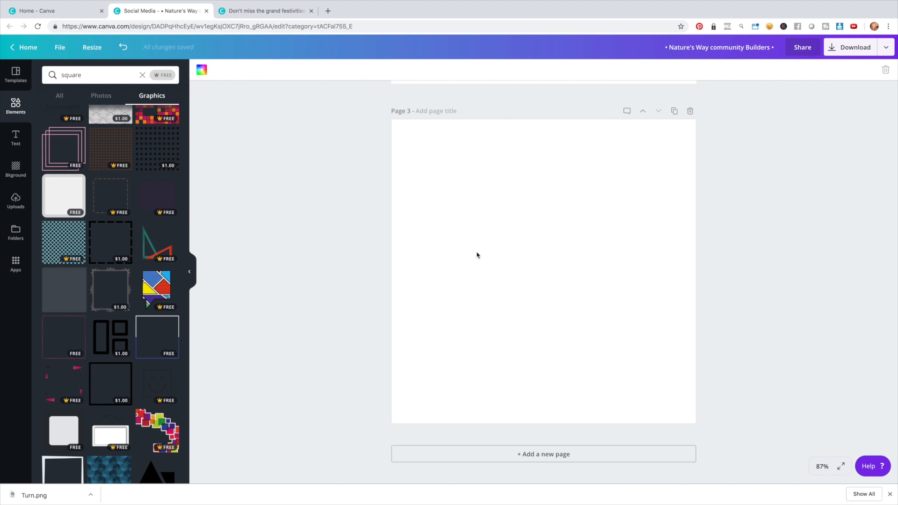
{"action": "left_click", "coordinate": [14, 138]}
{"action": "left_click", "coordinate": [96, 112]}
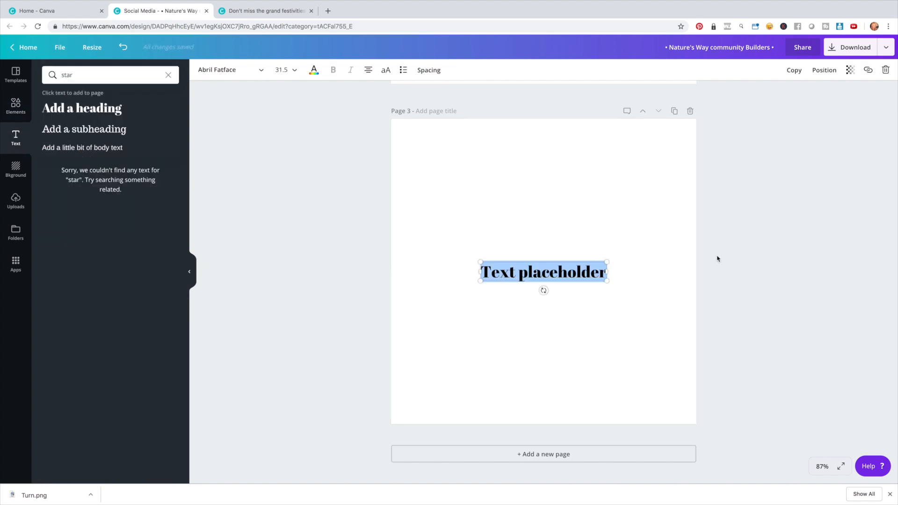
{"action": "key", "text": "ctrl+v"}
Widen the quote's text box so it wraps onto four lines, and centre it on page 3.
{"action": "left_click_drag", "start_coordinate": [607, 338], "coordinate": [687, 334]}
{"action": "left_click_drag", "start_coordinate": [595, 261], "coordinate": [558, 228]}
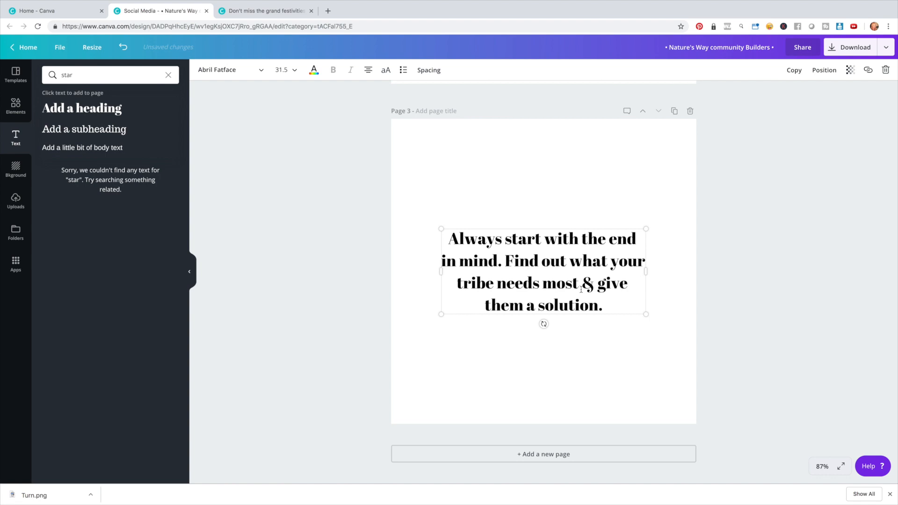
{"action": "left_click", "coordinate": [615, 309]}
{"action": "left_click", "coordinate": [593, 367]}
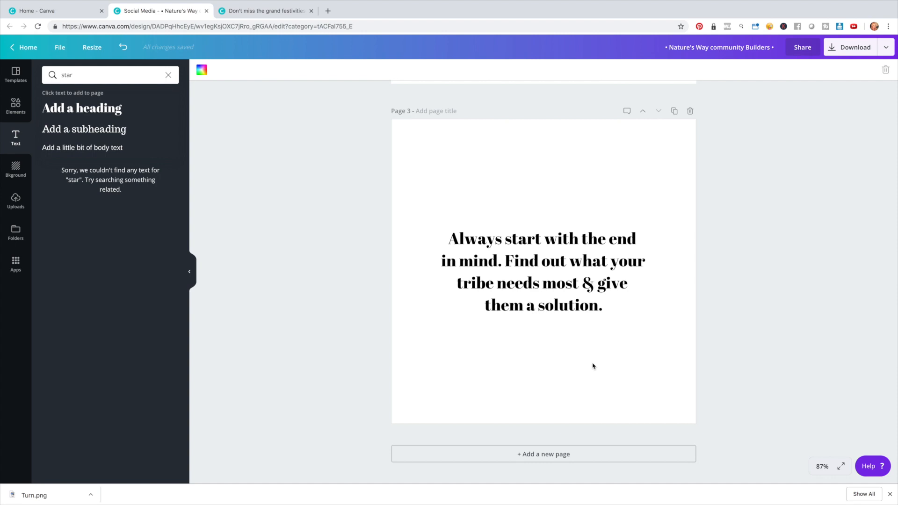
Search the element photos for "running" and set the photo of a runner's legs on a road as page 3's background.
{"action": "double_click", "coordinate": [68, 75]}
{"action": "key", "text": "BackSpace"}
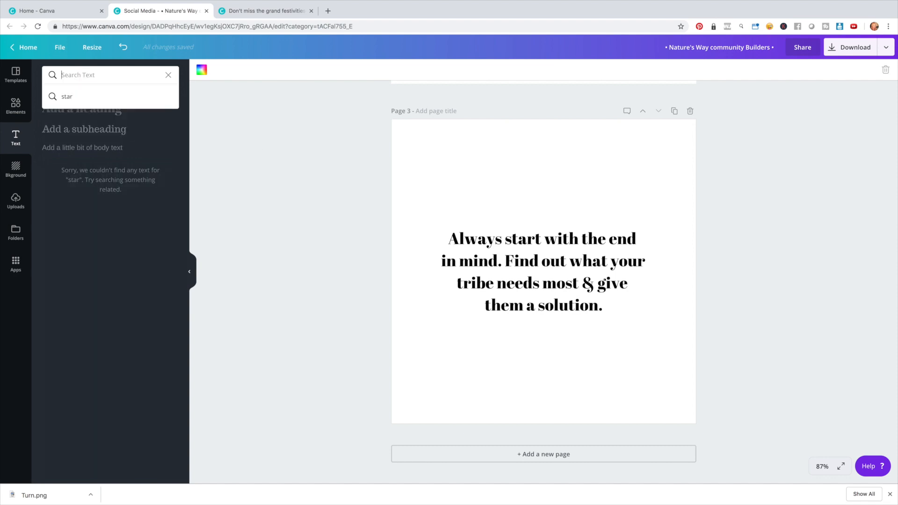
{"action": "left_click", "coordinate": [15, 106]}
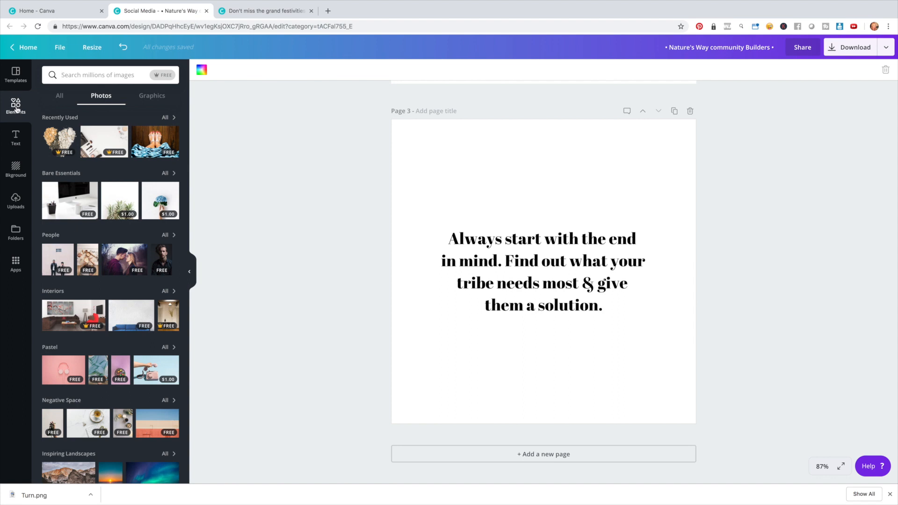
{"action": "type", "text": "running"}
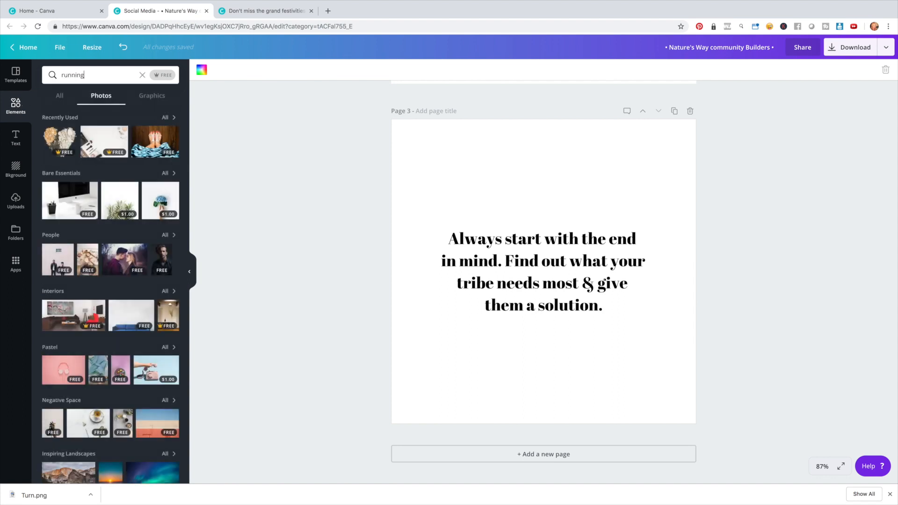
{"action": "key", "text": "Return"}
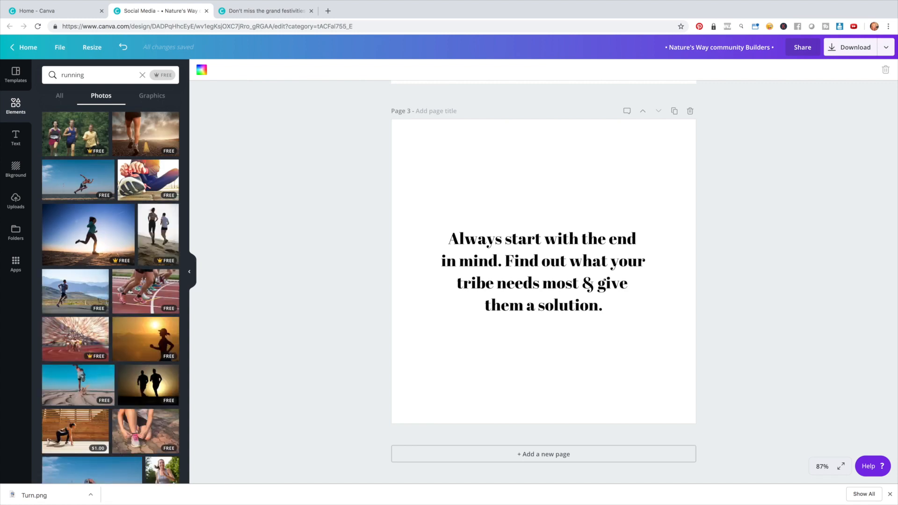
{"action": "left_click_drag", "start_coordinate": [159, 136], "coordinate": [406, 156]}
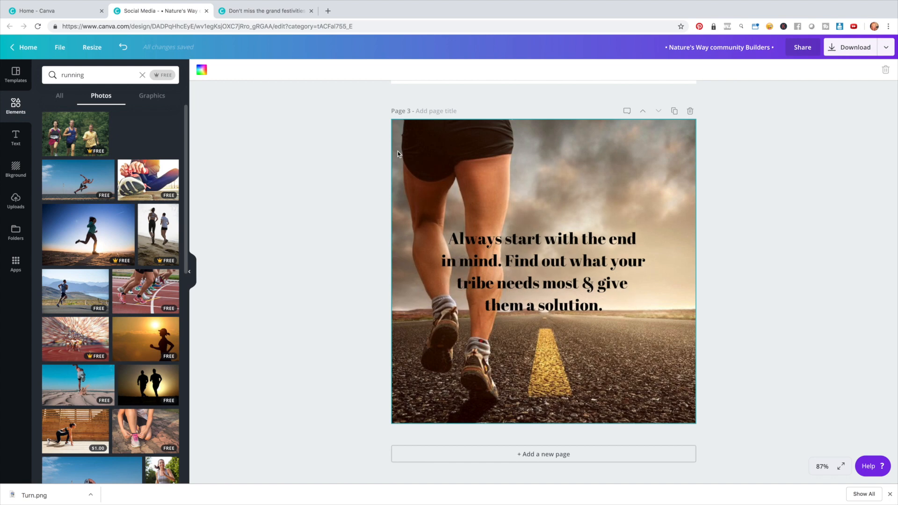
{"action": "left_click", "coordinate": [398, 151]}
Narrow the quote's text box and move it beside the runner's legs, over the sky and road.
{"action": "left_click", "coordinate": [579, 253]}
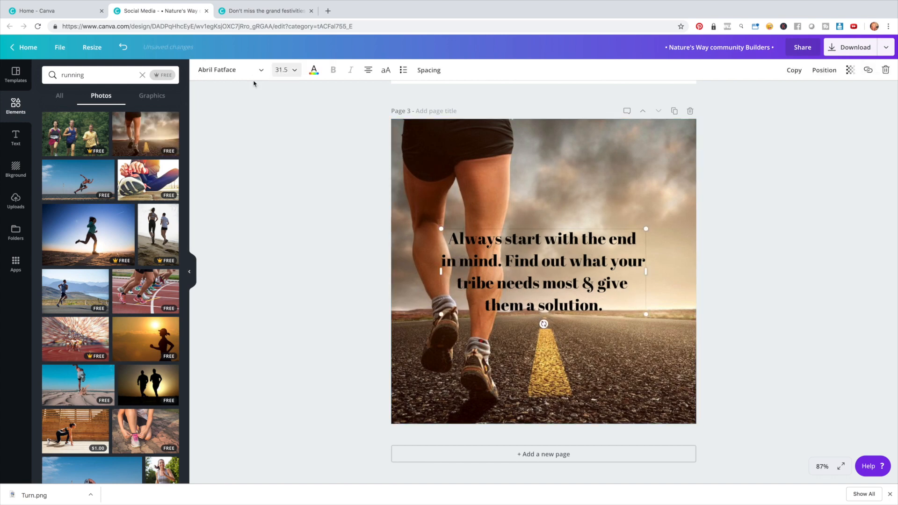
{"action": "left_click_drag", "start_coordinate": [438, 274], "coordinate": [526, 279]}
{"action": "left_click_drag", "start_coordinate": [588, 280], "coordinate": [610, 228]}
Convert the whole quote on page 3 to uppercase.
{"action": "left_click", "coordinate": [610, 229]}
{"action": "left_click_drag", "start_coordinate": [561, 185], "coordinate": [650, 314]}
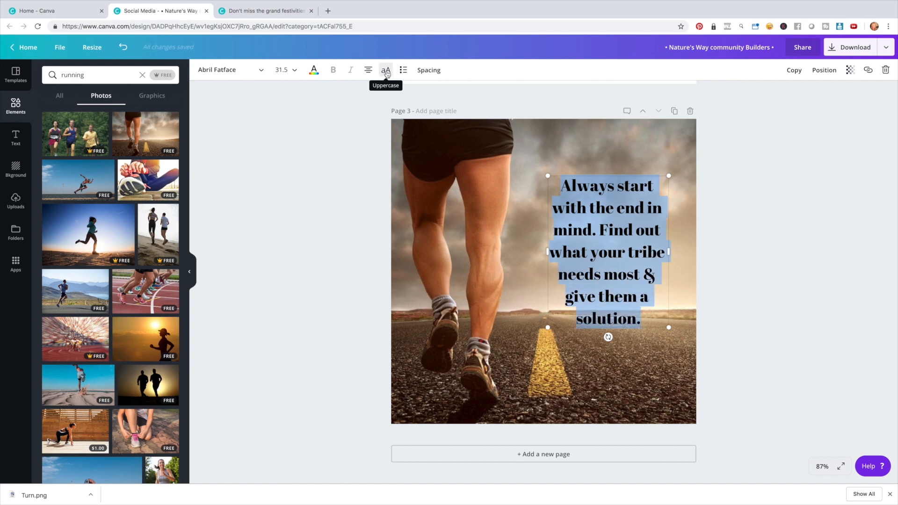
{"action": "left_click", "coordinate": [386, 71]}
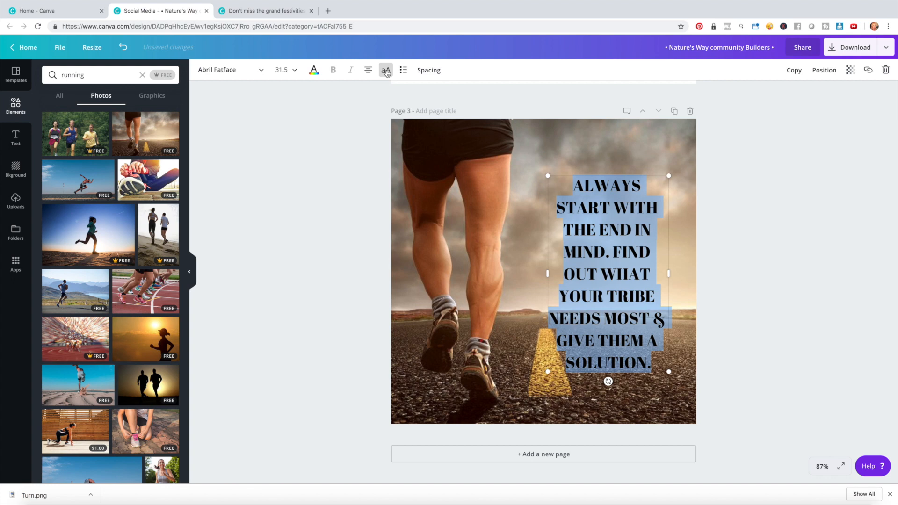
Change the uppercase quote's font to ABeeZee.
{"action": "left_click", "coordinate": [220, 71]}
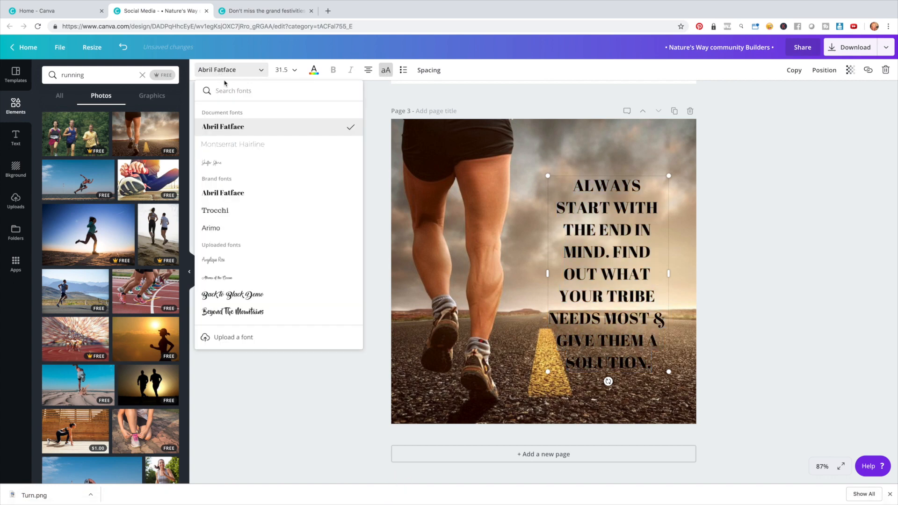
{"action": "scroll", "coordinate": [246, 232], "scroll_direction": "down", "scroll_amount": 10}
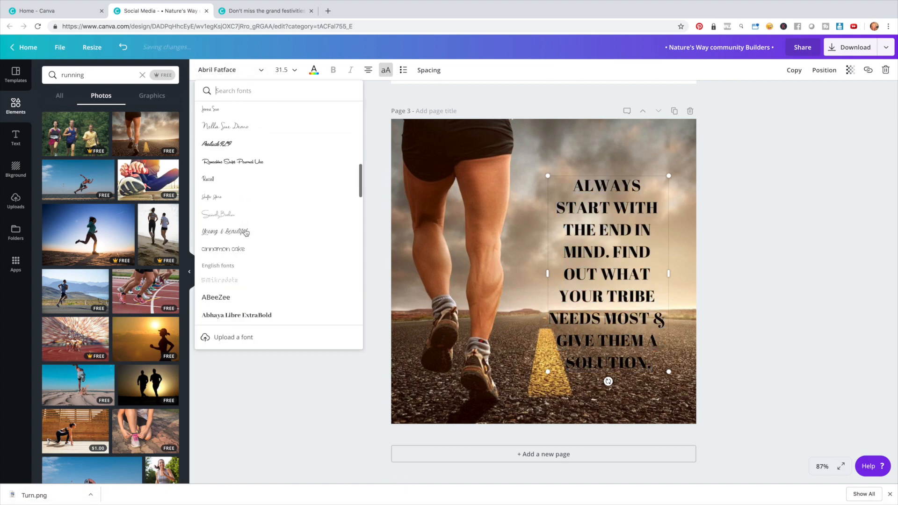
{"action": "scroll", "coordinate": [246, 232], "scroll_direction": "down", "scroll_amount": 1}
{"action": "left_click", "coordinate": [237, 180]}
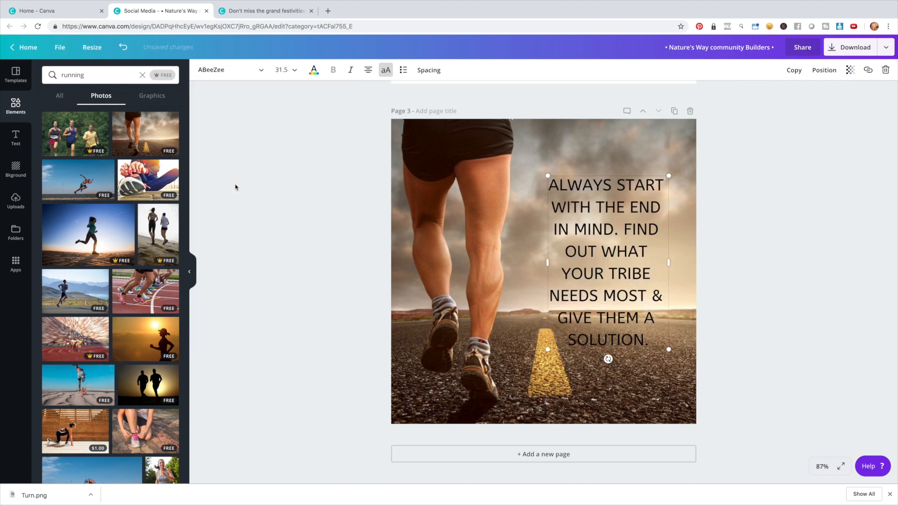
Change the page 3 quote's font to Advent Pro Medium.
{"action": "left_click", "coordinate": [222, 72]}
{"action": "scroll", "coordinate": [250, 212], "scroll_direction": "down", "scroll_amount": 5}
{"action": "scroll", "coordinate": [253, 213], "scroll_direction": "down", "scroll_amount": 6}
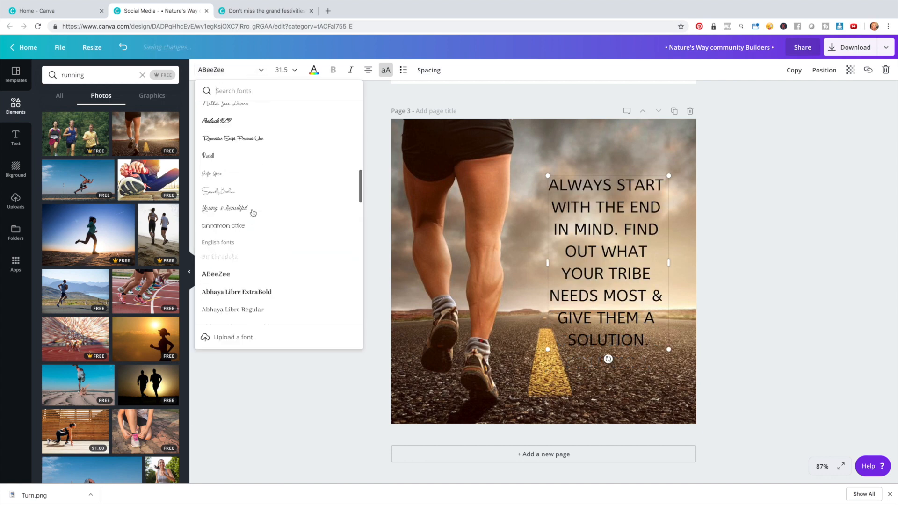
{"action": "scroll", "coordinate": [253, 214], "scroll_direction": "down", "scroll_amount": 5}
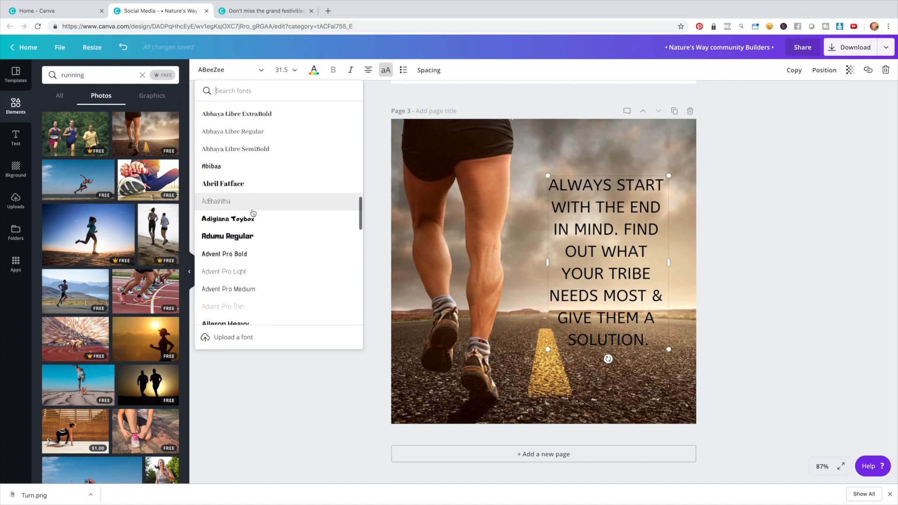
{"action": "left_click", "coordinate": [251, 195]}
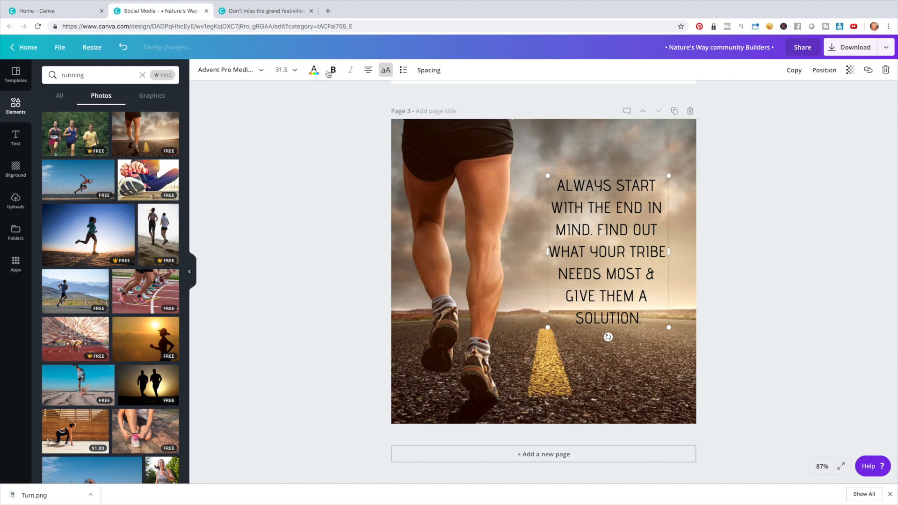
Set the page 3 quote's font size to 36 and shift its text box slightly farther from the runner's legs.
{"action": "left_click", "coordinate": [282, 70]}
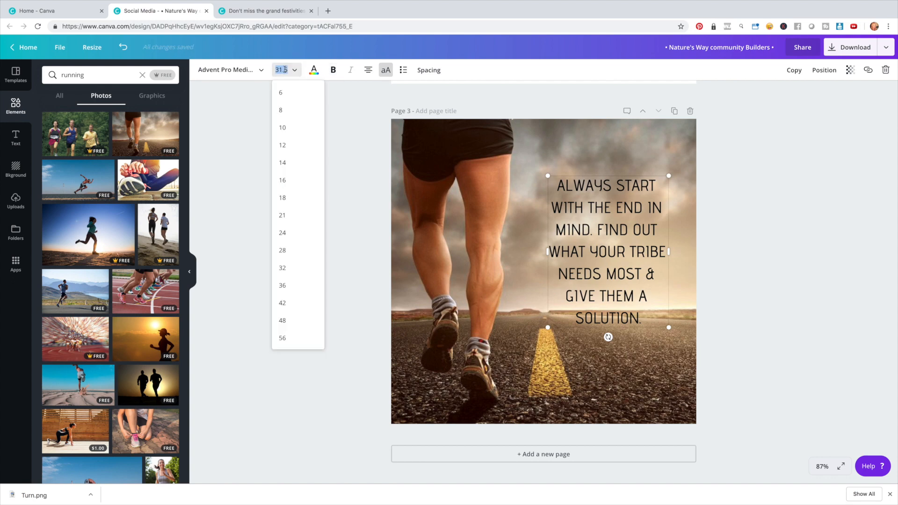
{"action": "left_click", "coordinate": [291, 320]}
{"action": "left_click", "coordinate": [285, 70]}
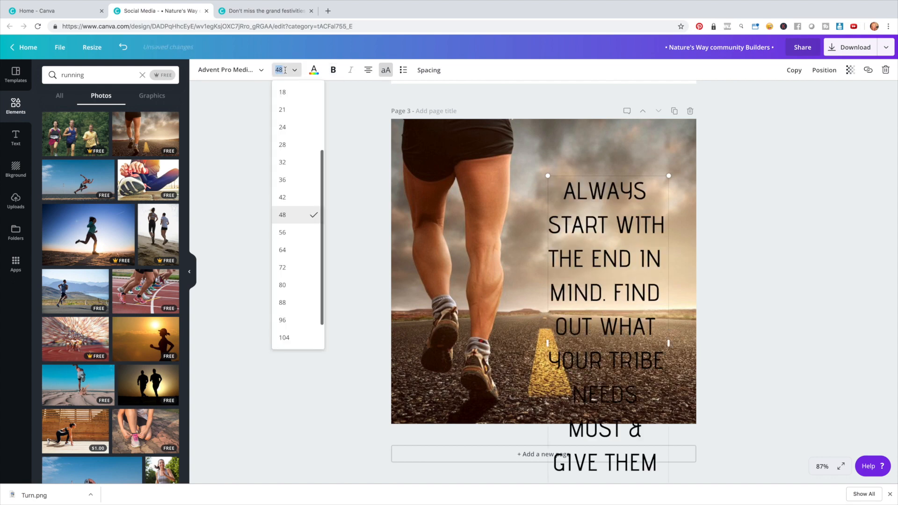
{"action": "left_click", "coordinate": [295, 196]}
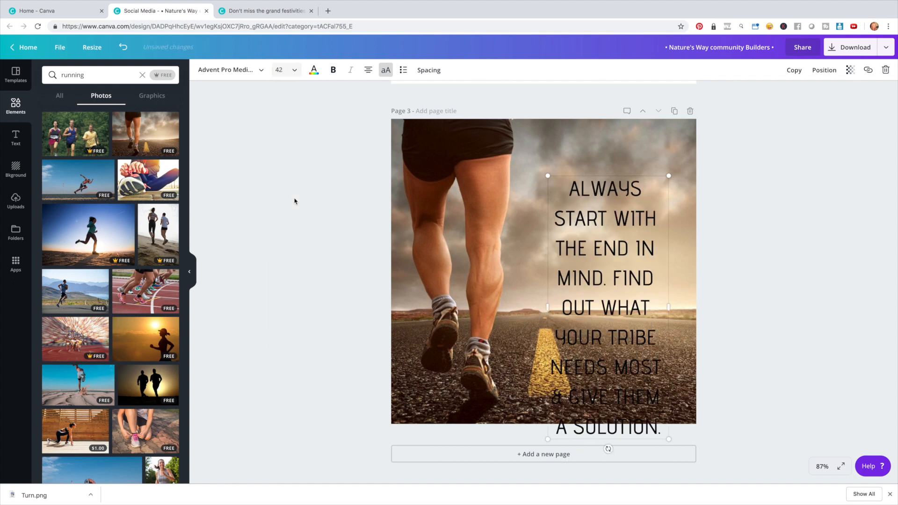
{"action": "left_click", "coordinate": [279, 69]}
{"action": "left_click", "coordinate": [293, 197]}
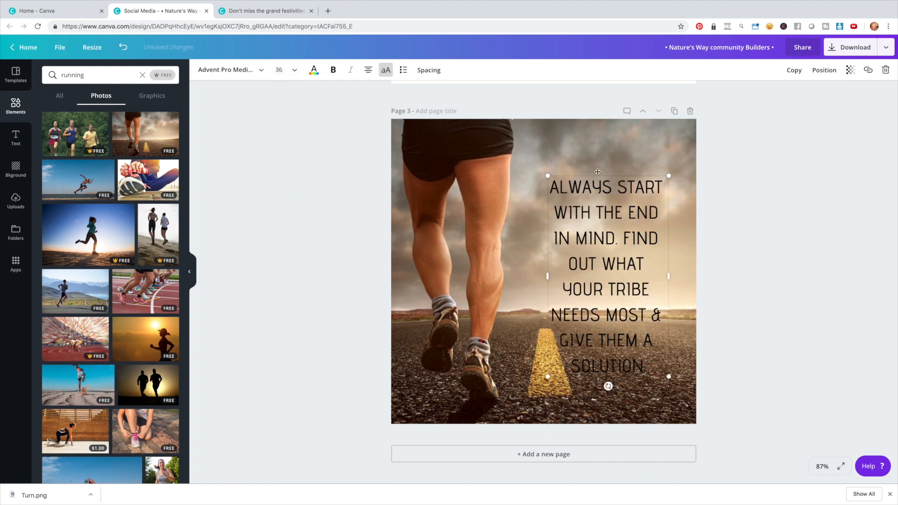
{"action": "mouse_move", "coordinate": [601, 174]}
{"action": "left_mouse_down"}
{"action": "mouse_move", "coordinate": [605, 148]}
{"action": "mouse_move", "coordinate": [616, 147]}
{"action": "mouse_move", "coordinate": [614, 168]}
{"action": "left_mouse_up"}
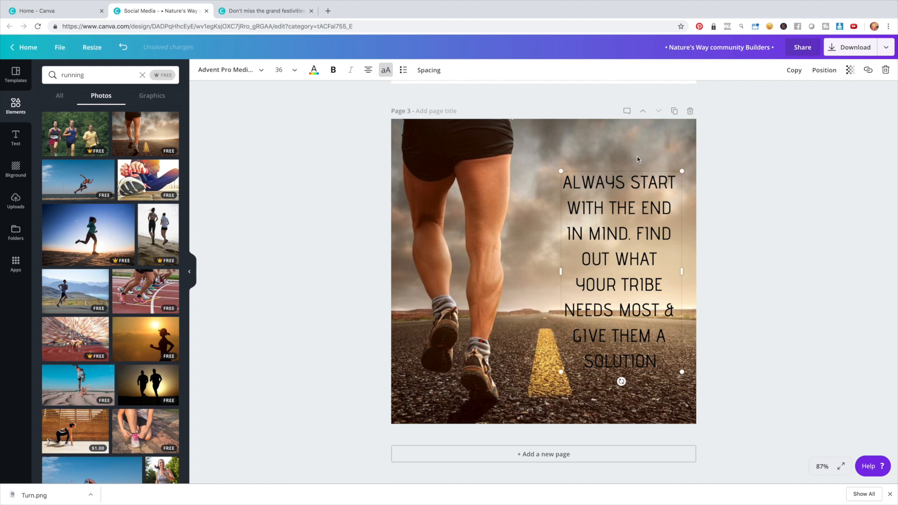
Set the page 3 background photo's transparency to 68 and nudge the quote slightly toward the runner.
{"action": "left_click", "coordinate": [635, 144]}
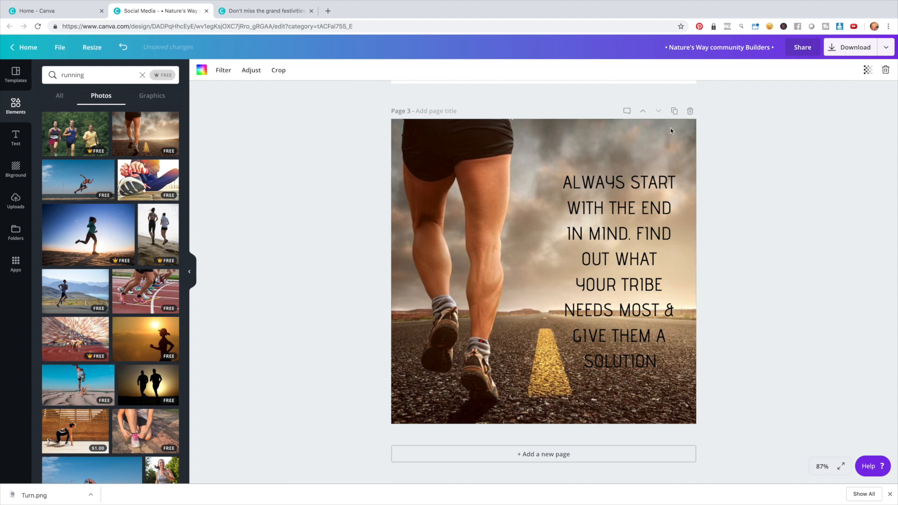
{"action": "left_click", "coordinate": [868, 71]}
{"action": "left_click_drag", "start_coordinate": [848, 93], "coordinate": [829, 97]}
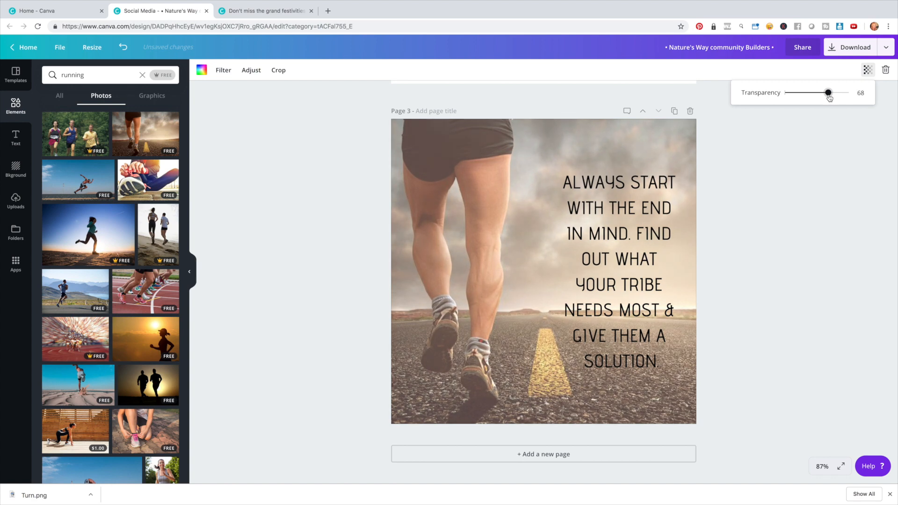
{"action": "left_click_drag", "start_coordinate": [610, 218], "coordinate": [608, 218]}
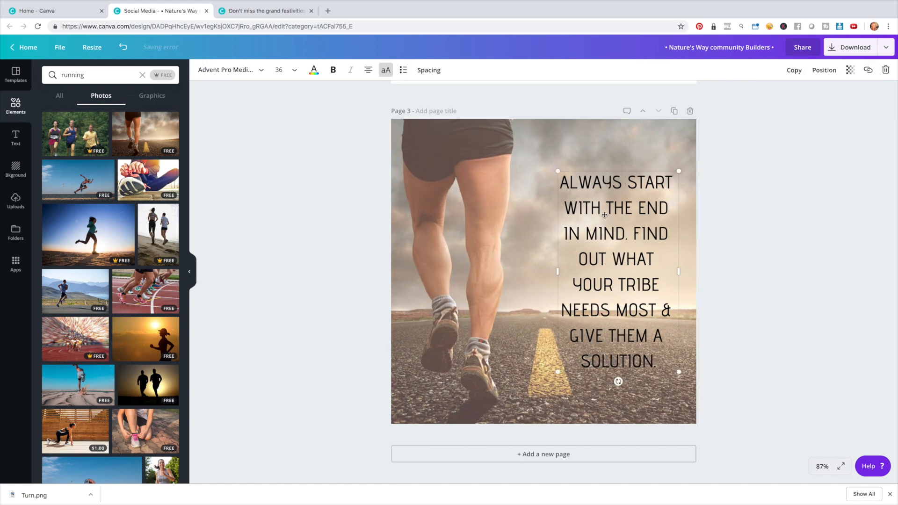
Search the graphics for "frame" and place the plain thin rectangular frame around the page 3 quote.
{"action": "left_click", "coordinate": [98, 77]}
{"action": "left_click_drag", "start_coordinate": [99, 75], "coordinate": [46, 74]}
{"action": "type", "text": "frame"}
{"action": "key", "text": "Return"}
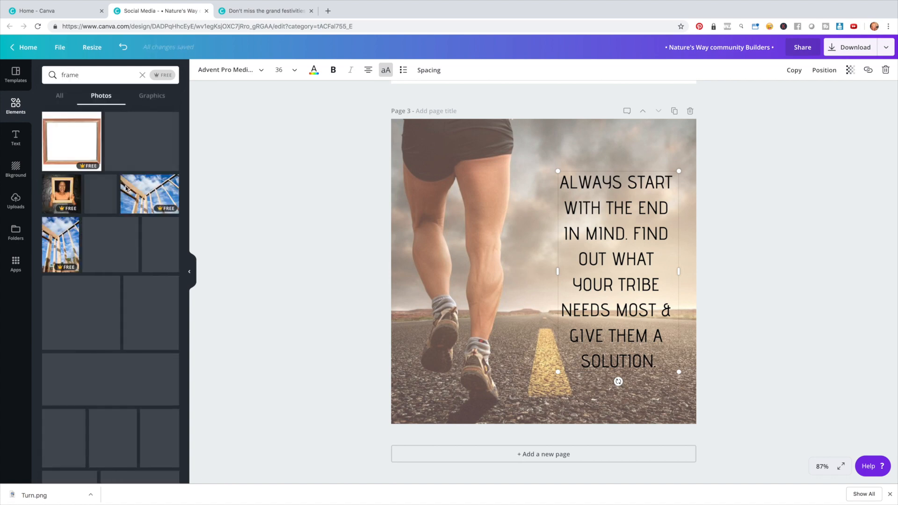
{"action": "left_click", "coordinate": [146, 96]}
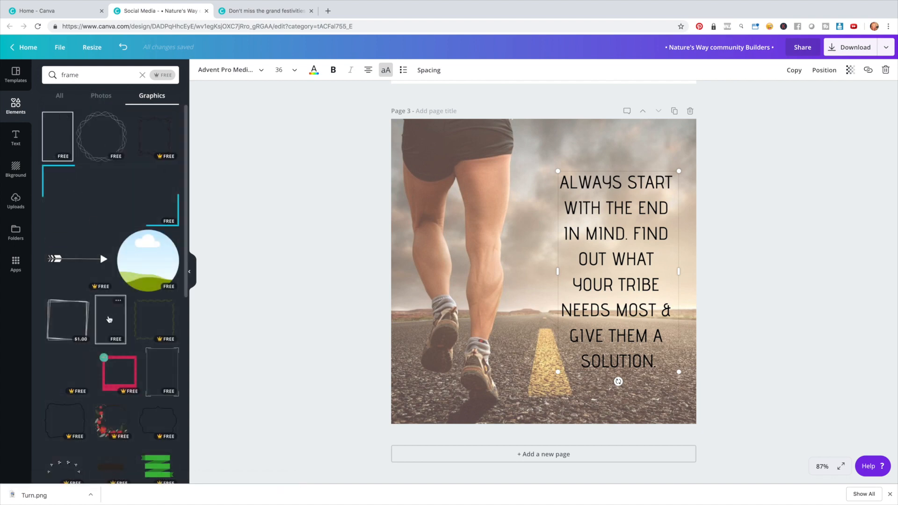
{"action": "scroll", "coordinate": [108, 314], "scroll_direction": "down", "scroll_amount": 2}
{"action": "scroll", "coordinate": [93, 211], "scroll_direction": "up", "scroll_amount": 2}
{"action": "left_click_drag", "start_coordinate": [60, 140], "coordinate": [558, 162]}
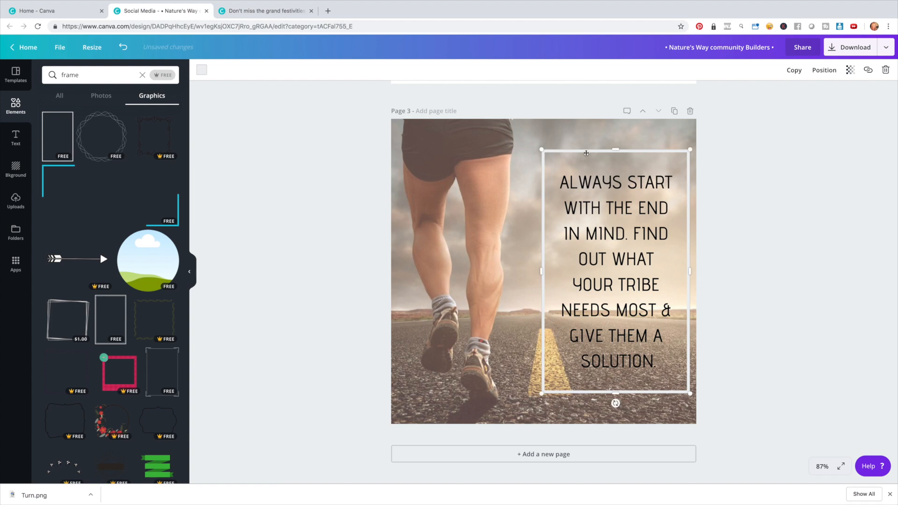
Try several colors on the frame around the quote, ending with the dark blue brand color.
{"action": "left_click", "coordinate": [202, 69]}
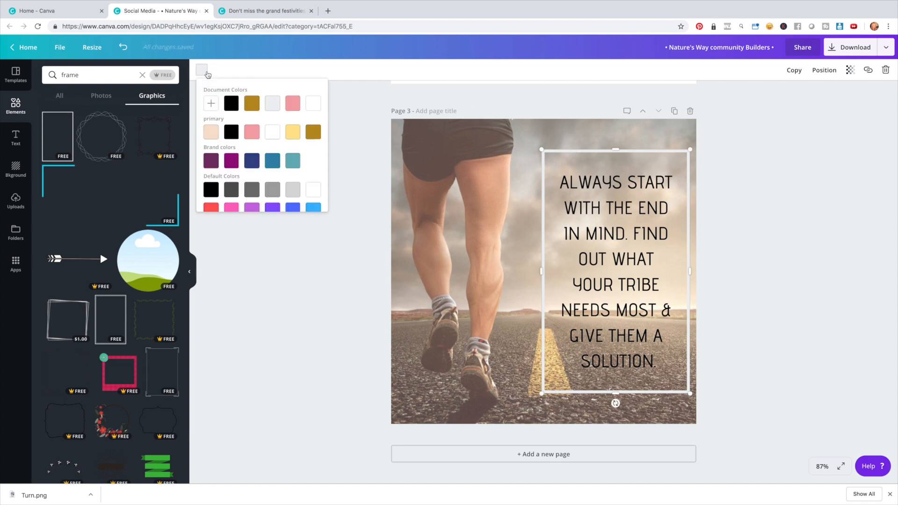
{"action": "left_click", "coordinate": [252, 103]}
{"action": "left_click", "coordinate": [293, 103]}
{"action": "left_click", "coordinate": [253, 160]}
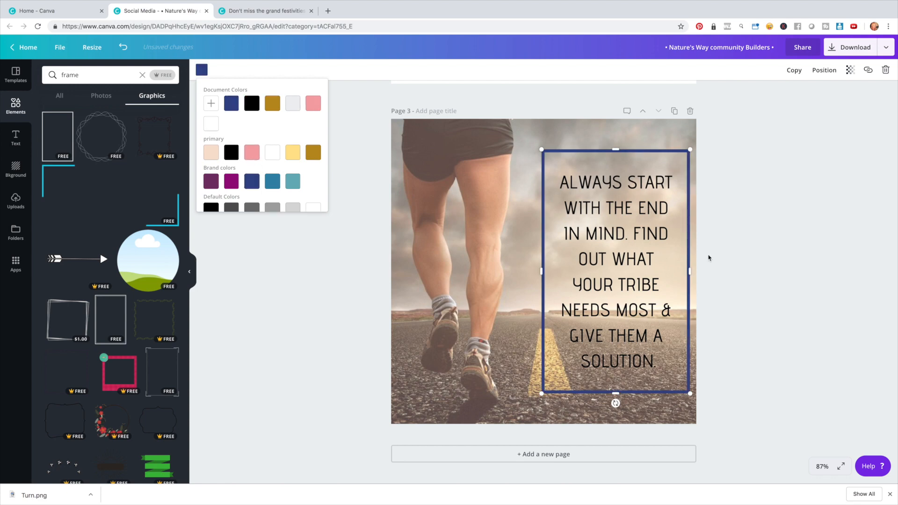
Restore the page 3 background photo to full opacity and delete the blue frame around the quote.
{"action": "left_click", "coordinate": [454, 333]}
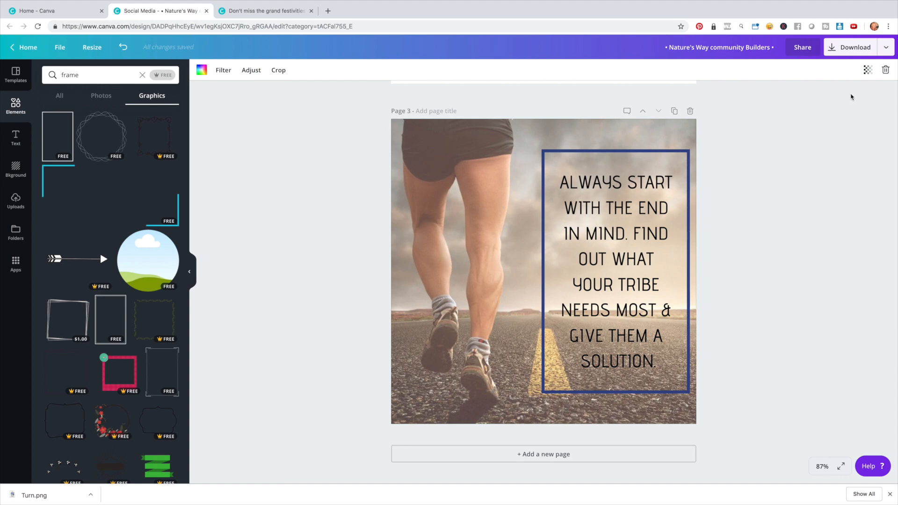
{"action": "left_click", "coordinate": [868, 69]}
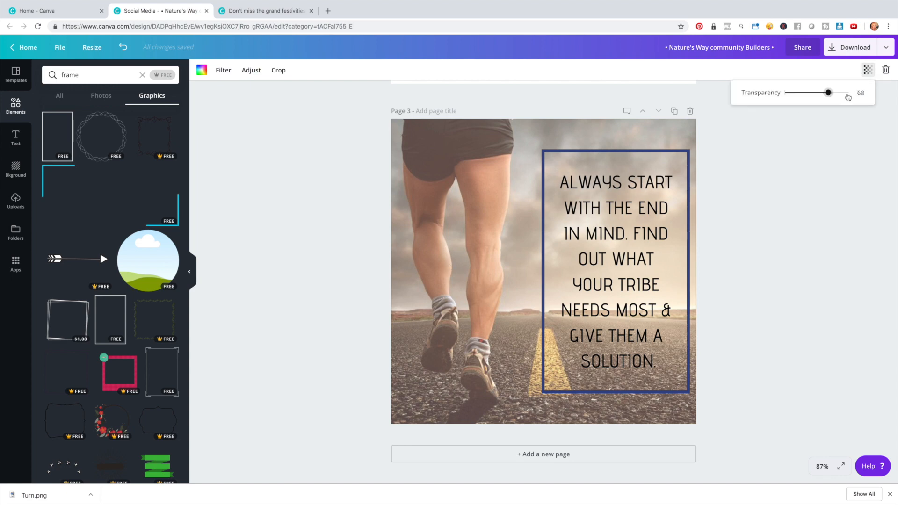
{"action": "left_click_drag", "start_coordinate": [848, 96], "coordinate": [853, 96]}
{"action": "left_click", "coordinate": [626, 202]}
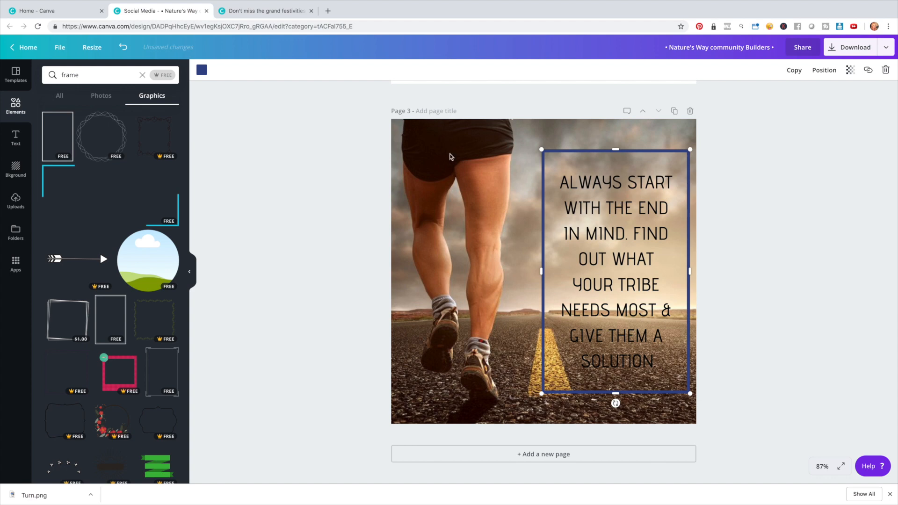
{"action": "left_click", "coordinate": [885, 70]}
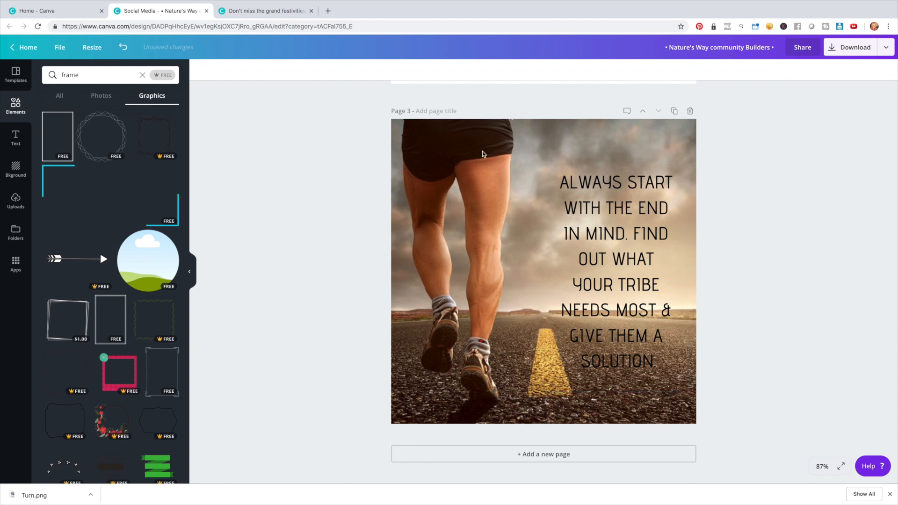
Change the page 3 quote's text color to white.
{"action": "left_click", "coordinate": [569, 206]}
{"action": "left_click", "coordinate": [314, 70]}
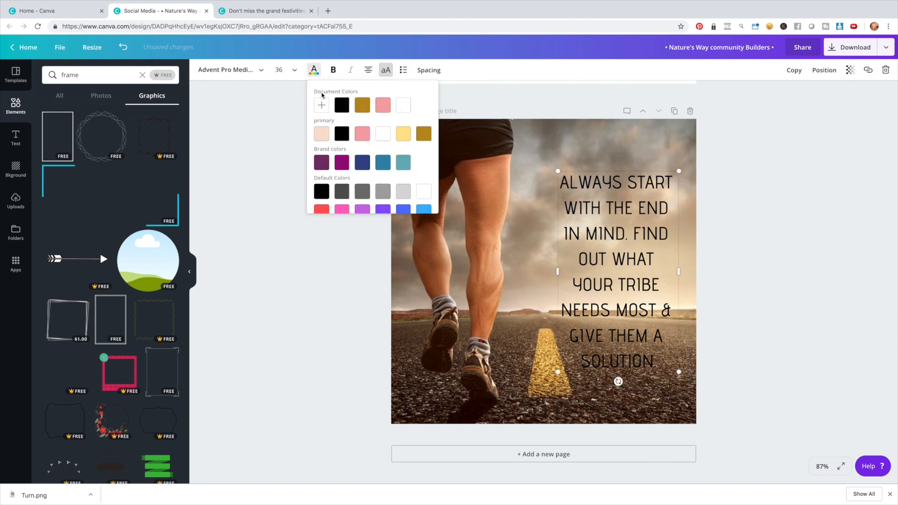
{"action": "left_click", "coordinate": [384, 134]}
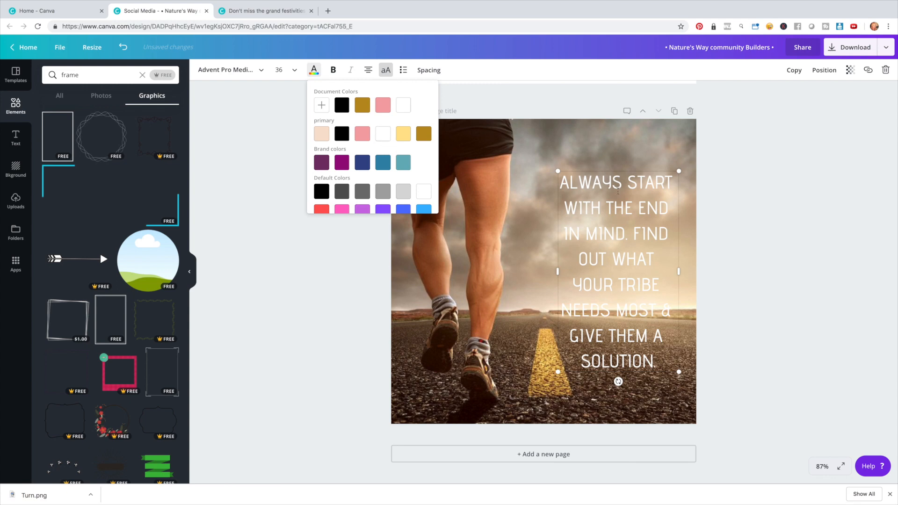
{"action": "left_click", "coordinate": [629, 135]}
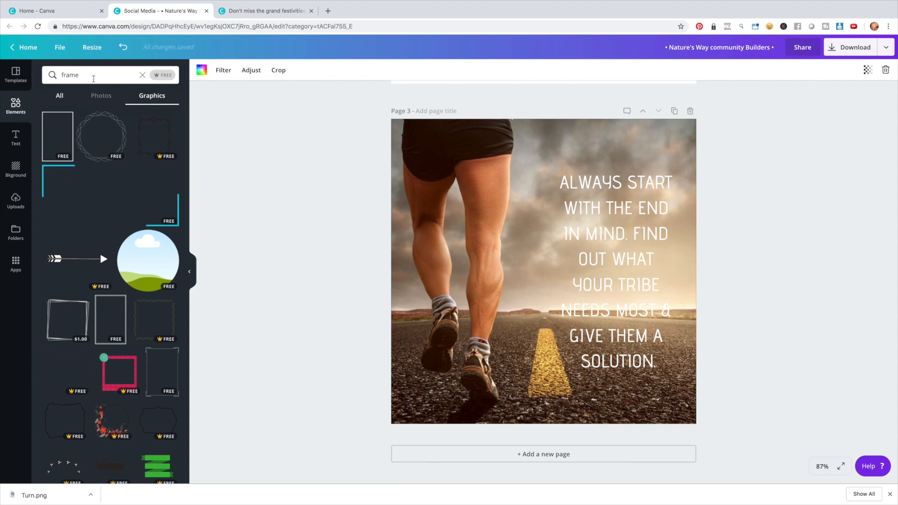
Search the graphics for "square", add the solid white square and enlarge it to cover all of page 3.
{"action": "double_click", "coordinate": [97, 75]}
{"action": "type", "text": "square"}
{"action": "key", "text": "Return"}
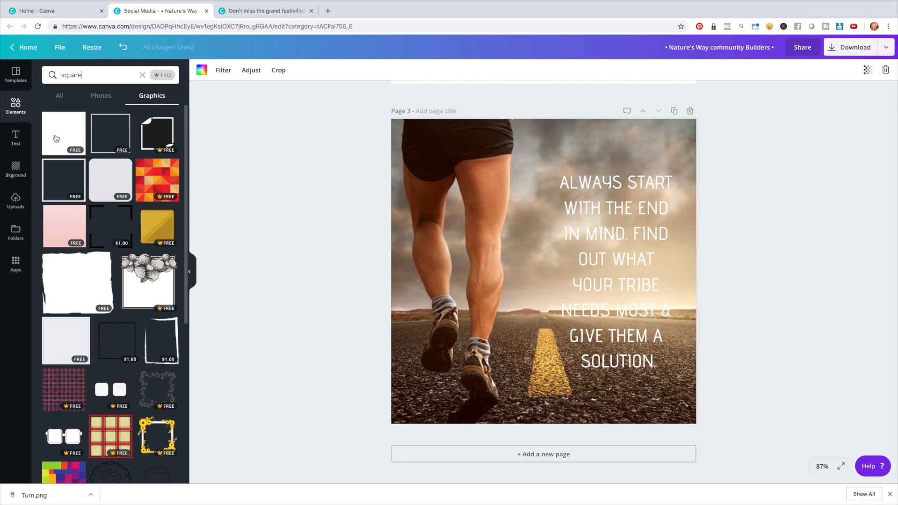
{"action": "left_click", "coordinate": [56, 139]}
{"action": "left_click_drag", "start_coordinate": [421, 149], "coordinate": [388, 120]}
{"action": "left_click_drag", "start_coordinate": [686, 408], "coordinate": [704, 422]}
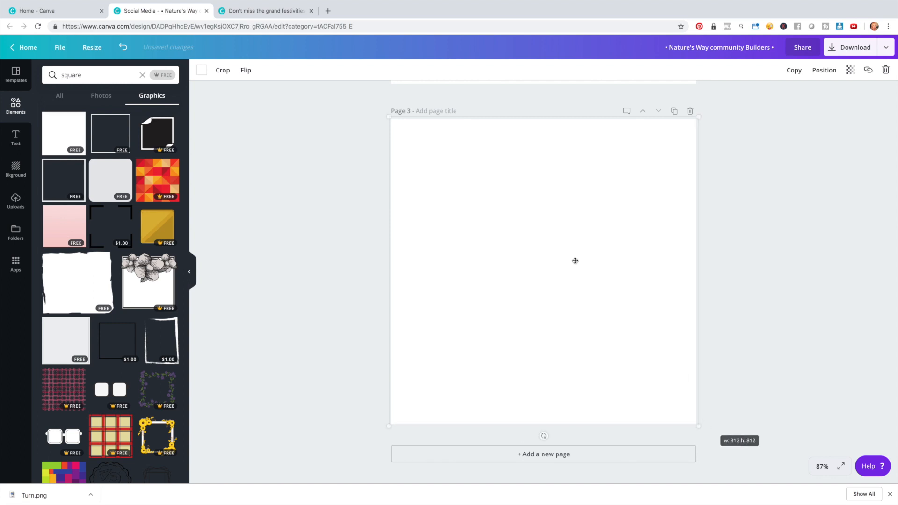
Color the page-covering square black and send it backward behind the quote.
{"action": "left_click", "coordinate": [202, 70]}
{"action": "left_click", "coordinate": [232, 103]}
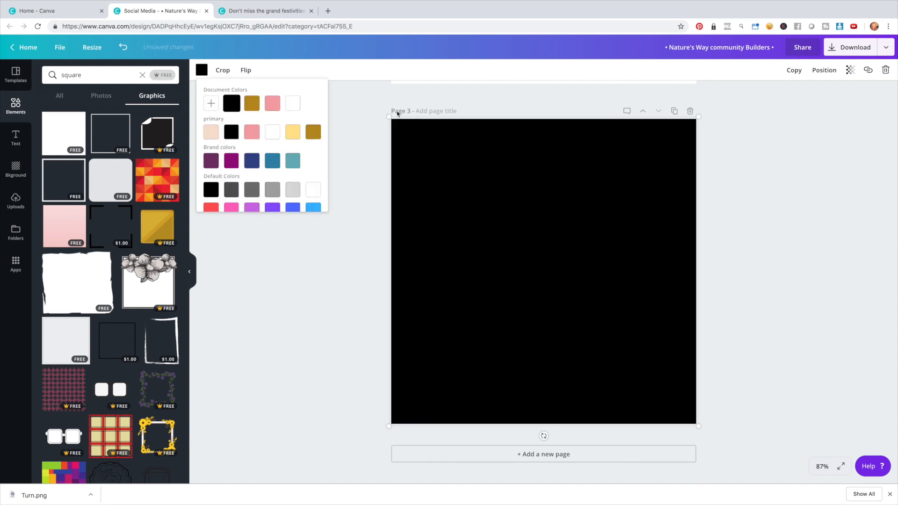
{"action": "left_click", "coordinate": [824, 71]}
{"action": "left_click", "coordinate": [819, 110]}
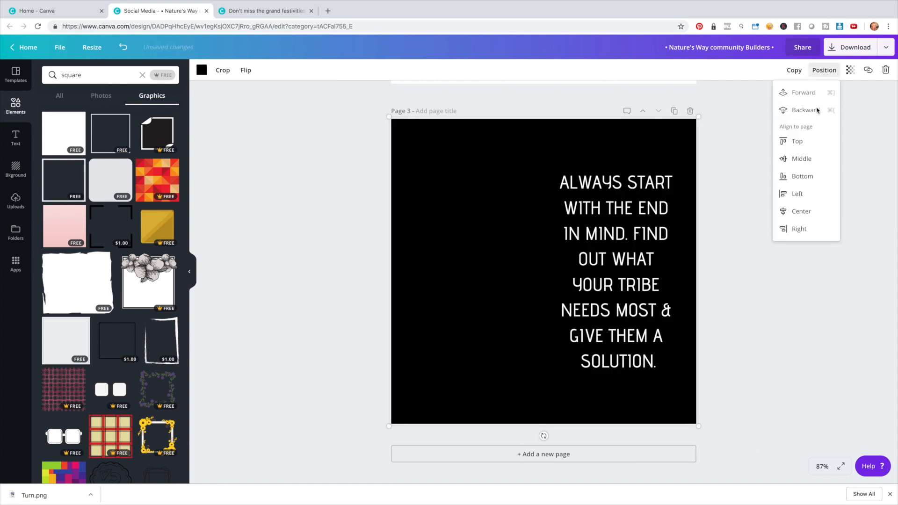
Set the black square's transparency to 51 so it forms a dark overlay on the running photo.
{"action": "left_click", "coordinate": [851, 70]}
{"action": "left_click_drag", "start_coordinate": [831, 92], "coordinate": [800, 93]}
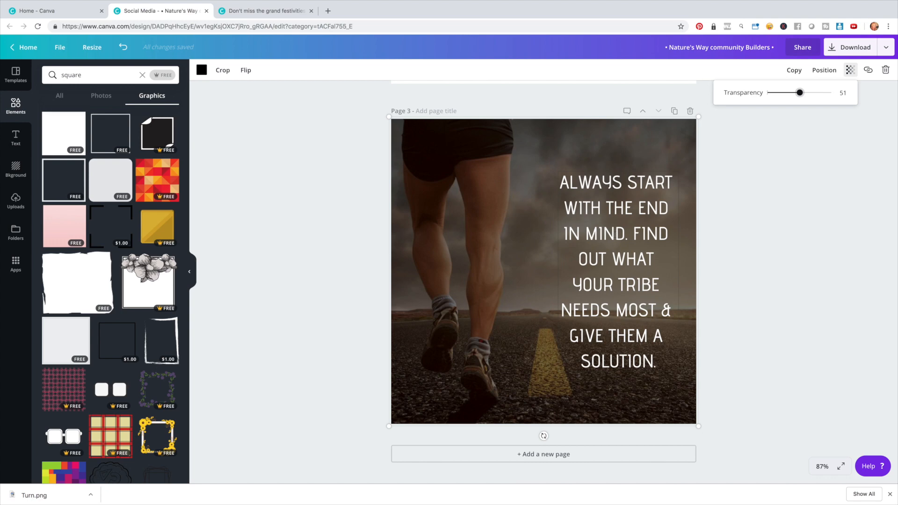
{"action": "left_click", "coordinate": [793, 223]}
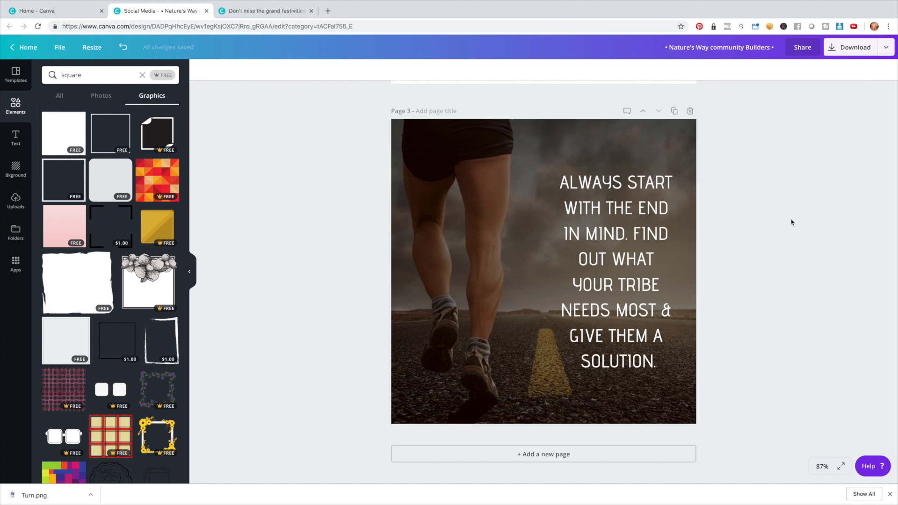
Add a fourth page and delete its running background photo.
{"action": "left_click", "coordinate": [639, 456]}
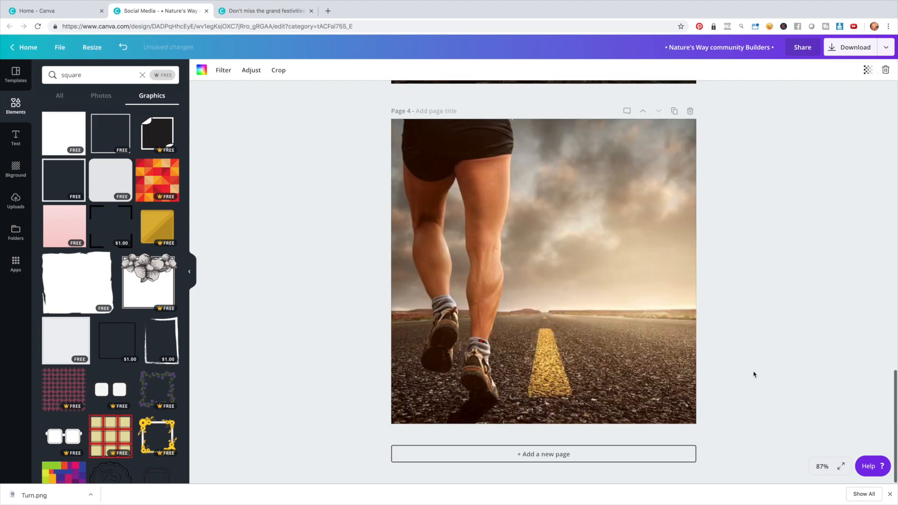
{"action": "key", "text": "Delete"}
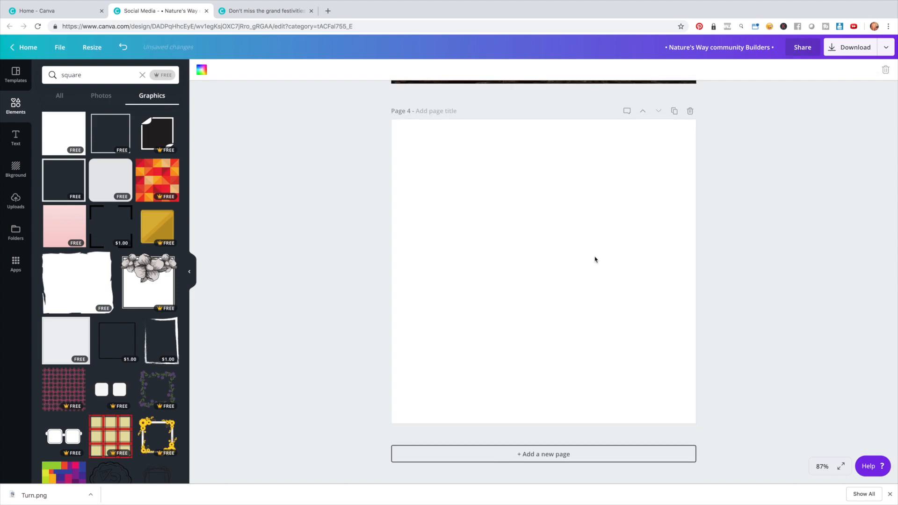
Copy the quote starting "Whenever you see someone who is where you want to me don't compare" from the page 1 list.
{"action": "scroll", "coordinate": [595, 259], "scroll_direction": "up", "scroll_amount": 5}
{"action": "scroll", "coordinate": [596, 259], "scroll_direction": "up", "scroll_amount": 10}
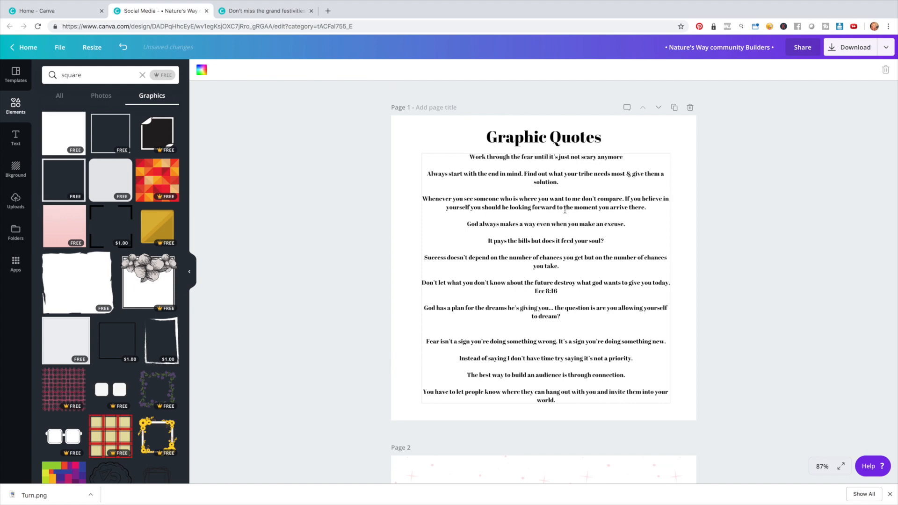
{"action": "left_click", "coordinate": [553, 207]}
{"action": "left_click_drag", "start_coordinate": [641, 209], "coordinate": [424, 199]}
{"action": "key", "text": "super+c"}
Add a heading to page 4 and replace its placeholder text with the copied quote.
{"action": "scroll", "coordinate": [638, 262], "scroll_direction": "down", "scroll_amount": 15}
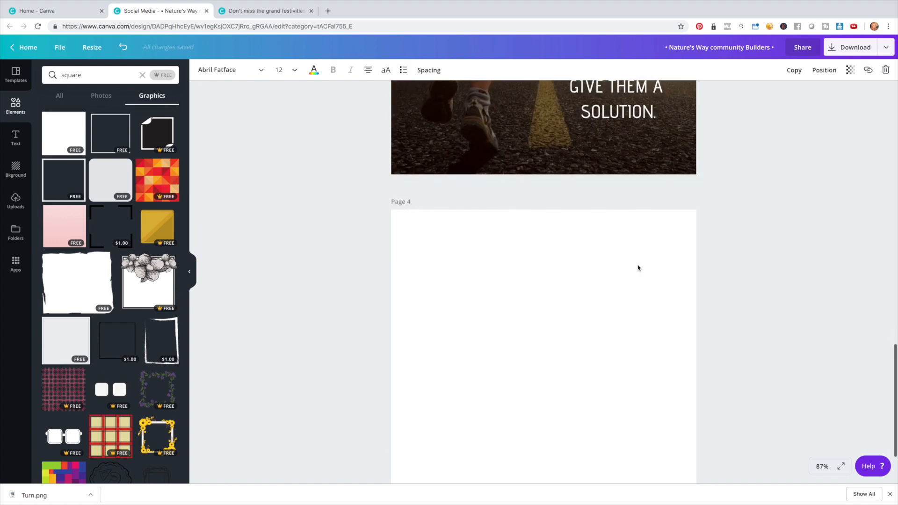
{"action": "left_click", "coordinate": [566, 241]}
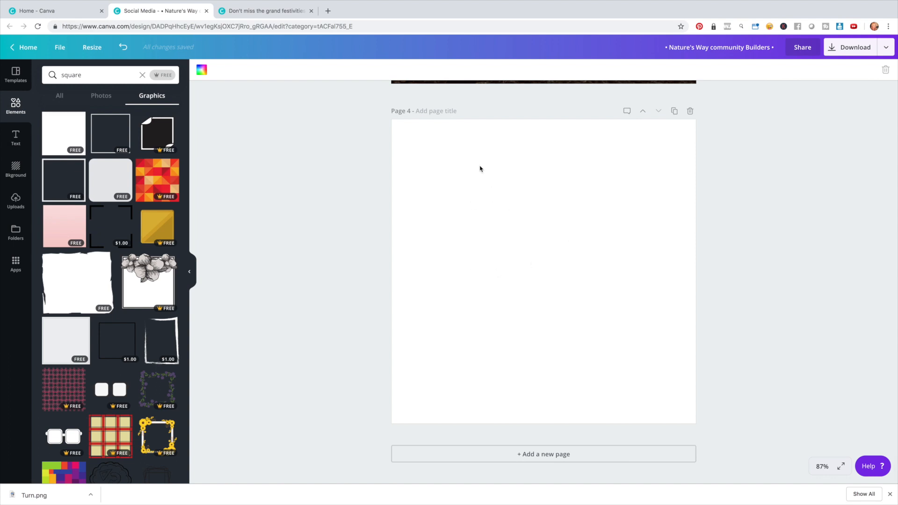
{"action": "left_click", "coordinate": [15, 137]}
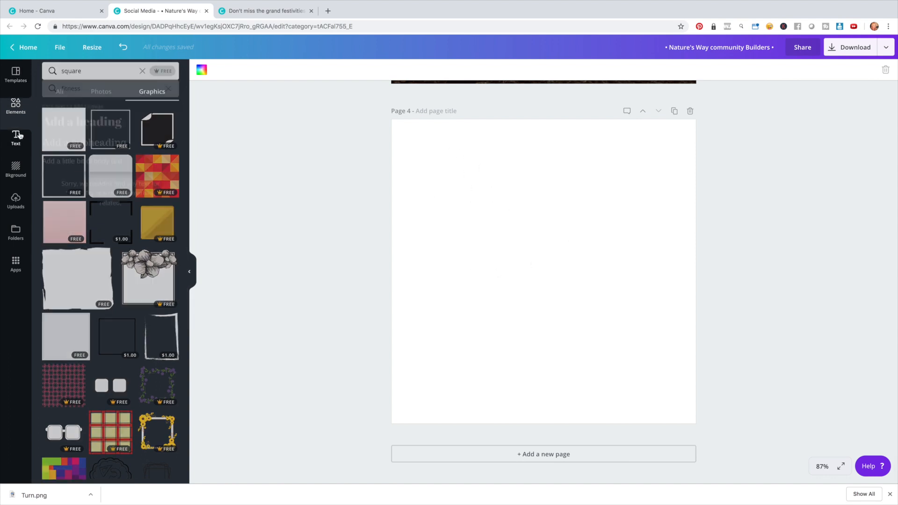
{"action": "left_click", "coordinate": [71, 109]}
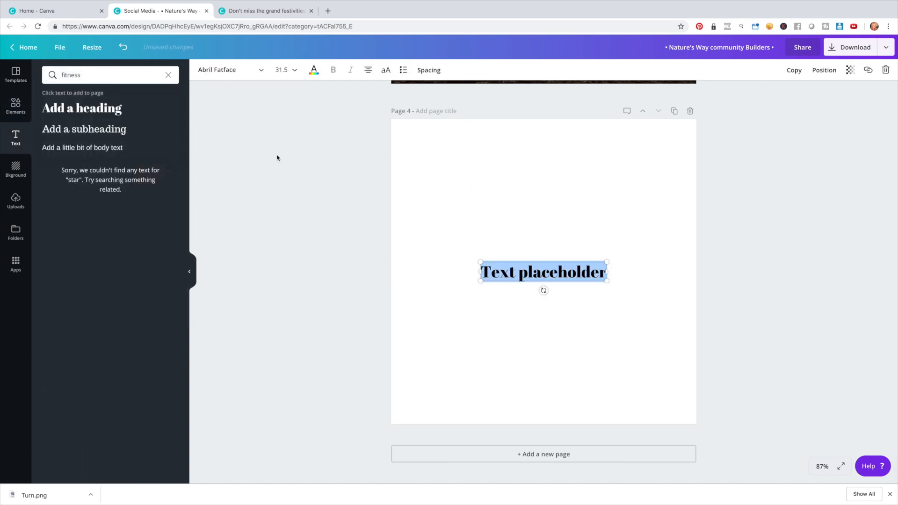
{"action": "key", "text": "super+v"}
Move the page 4 quote's text box up so the whole quote sits within the page.
{"action": "left_click_drag", "start_coordinate": [554, 260], "coordinate": [548, 197]}
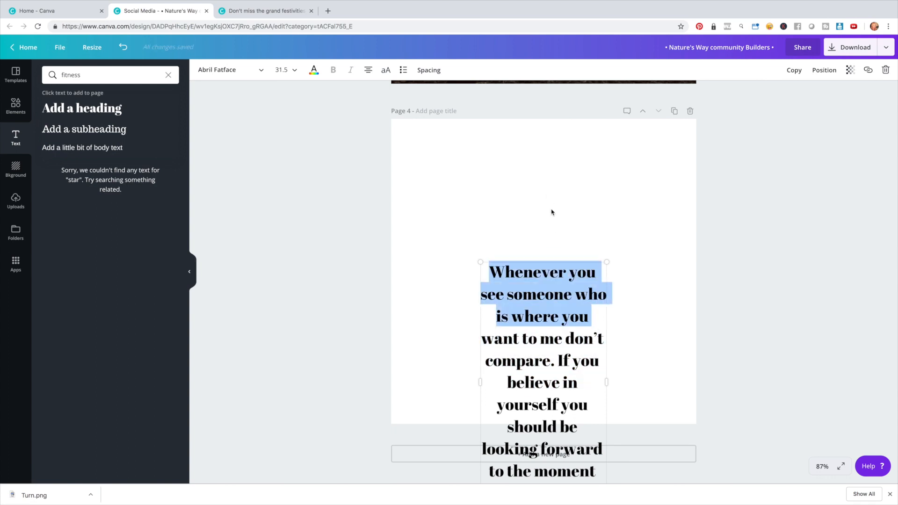
{"action": "left_click", "coordinate": [701, 281]}
{"action": "left_click_drag", "start_coordinate": [550, 311], "coordinate": [550, 199]}
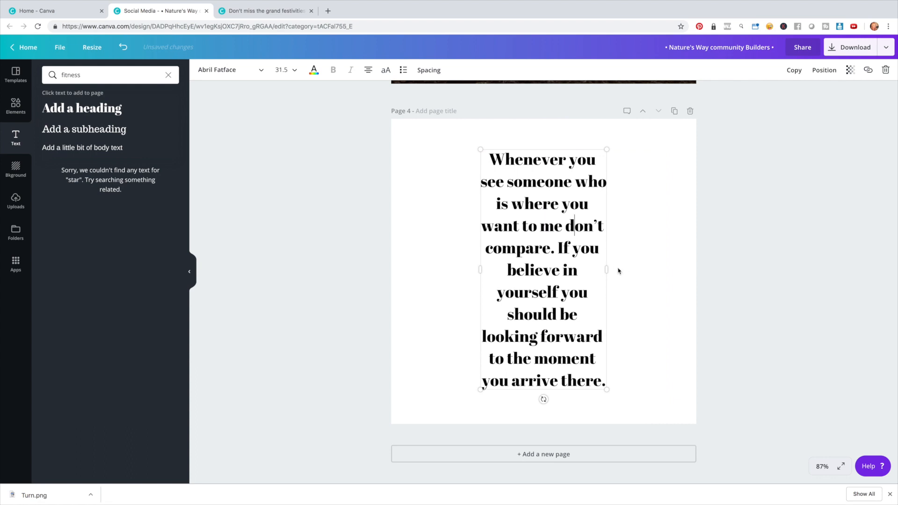
Widen the page 4 quote's text box to a width of about 583 and centre it on the page.
{"action": "left_click_drag", "start_coordinate": [620, 271], "coordinate": [689, 279]}
{"action": "left_click_drag", "start_coordinate": [481, 227], "coordinate": [459, 226]}
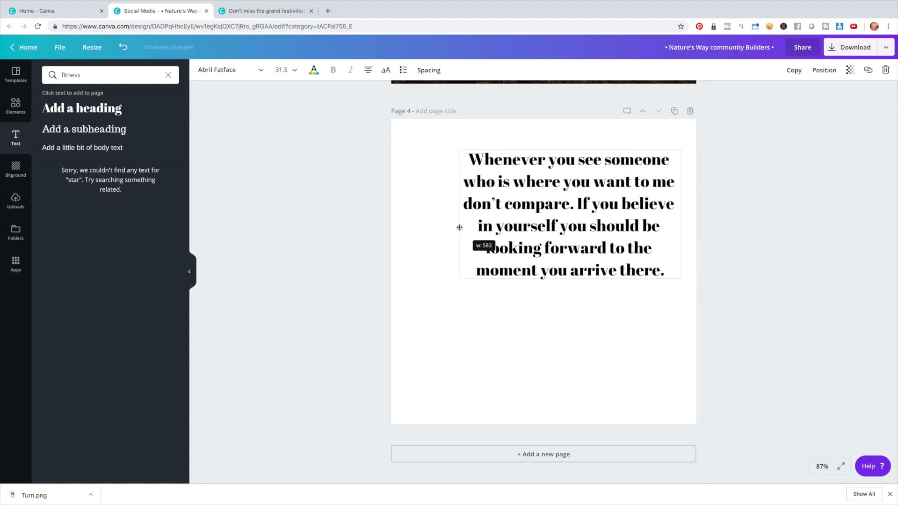
{"action": "left_click_drag", "start_coordinate": [554, 146], "coordinate": [529, 201]}
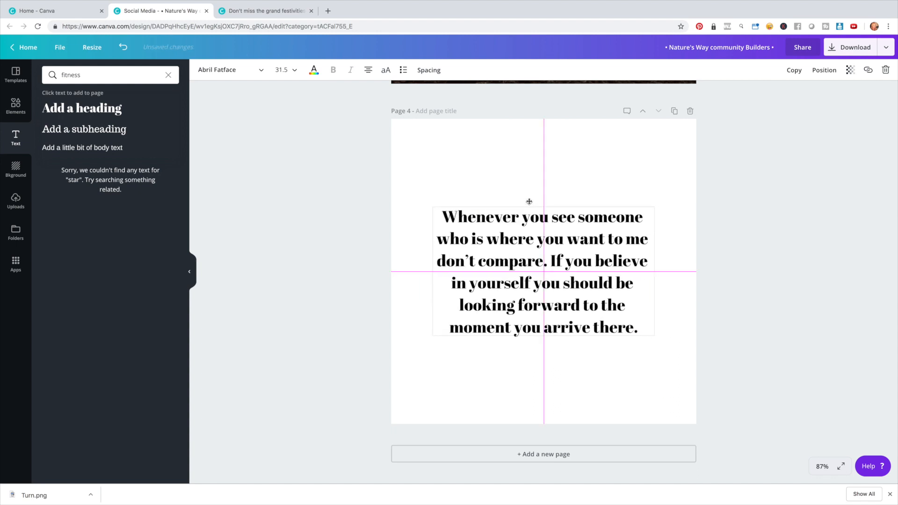
{"action": "left_click", "coordinate": [517, 159]}
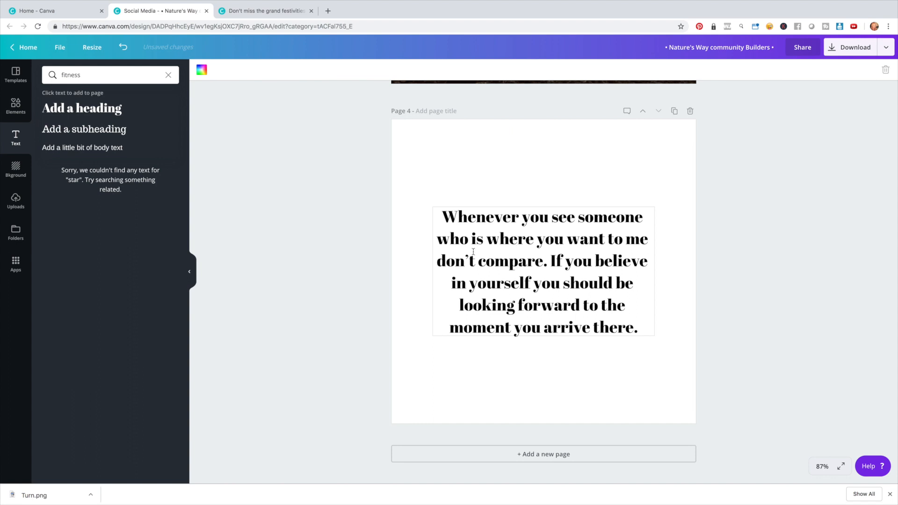
Correct "want to me" to "want to be" in the page 4 quote.
{"action": "left_click", "coordinate": [634, 239]}
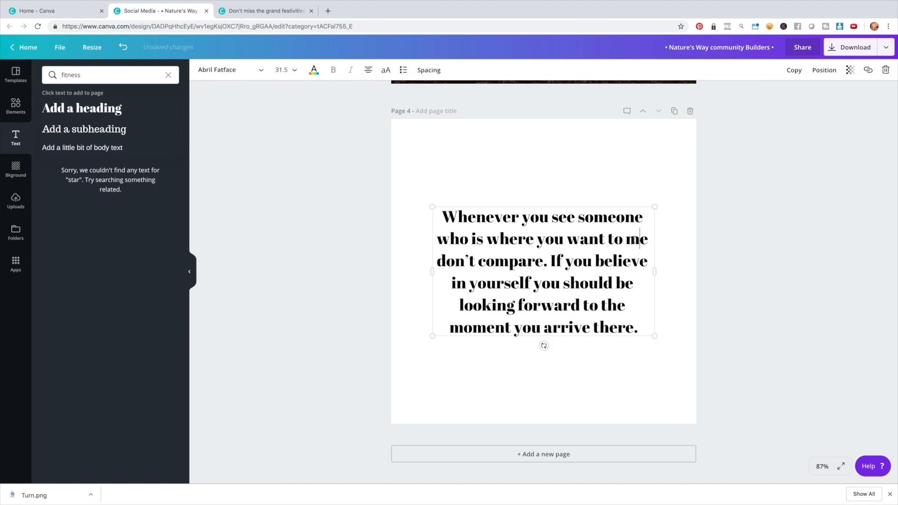
{"action": "key", "text": "BackSpace"}
{"action": "type", "text": "b"}
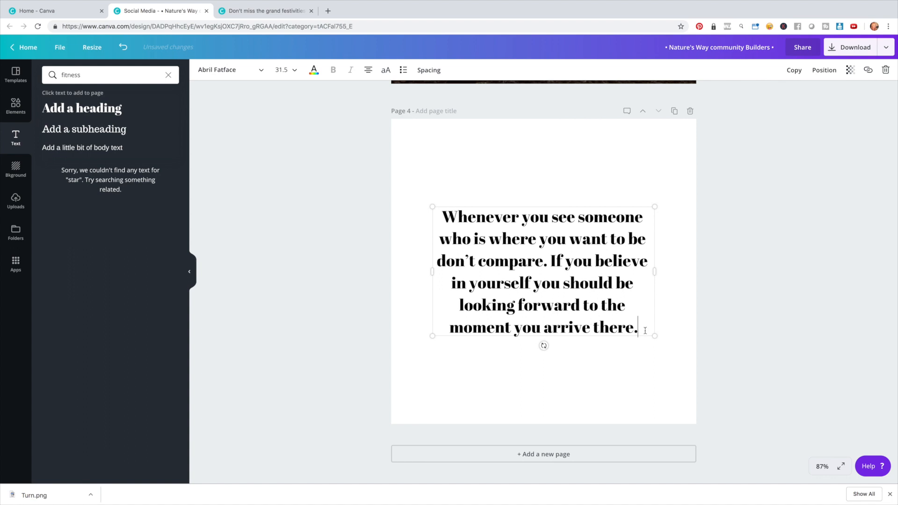
{"action": "left_click", "coordinate": [516, 179]}
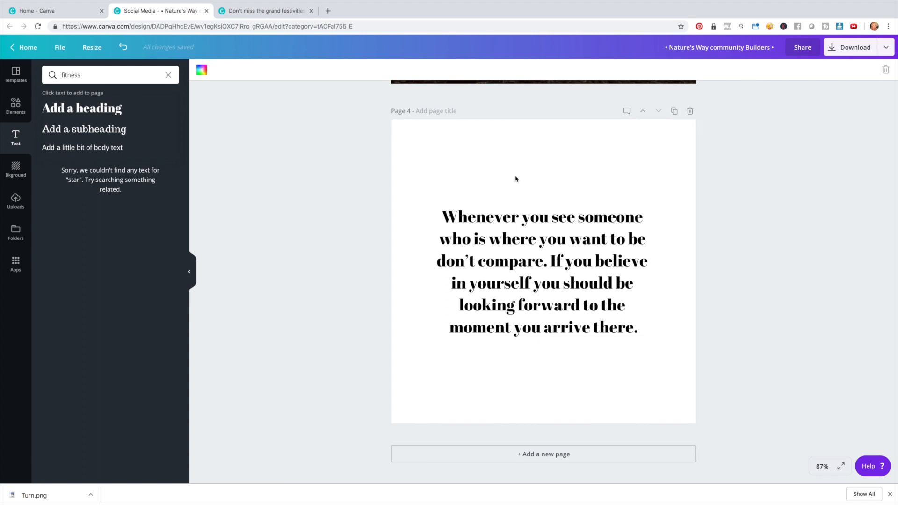
{"action": "left_click", "coordinate": [563, 262]}
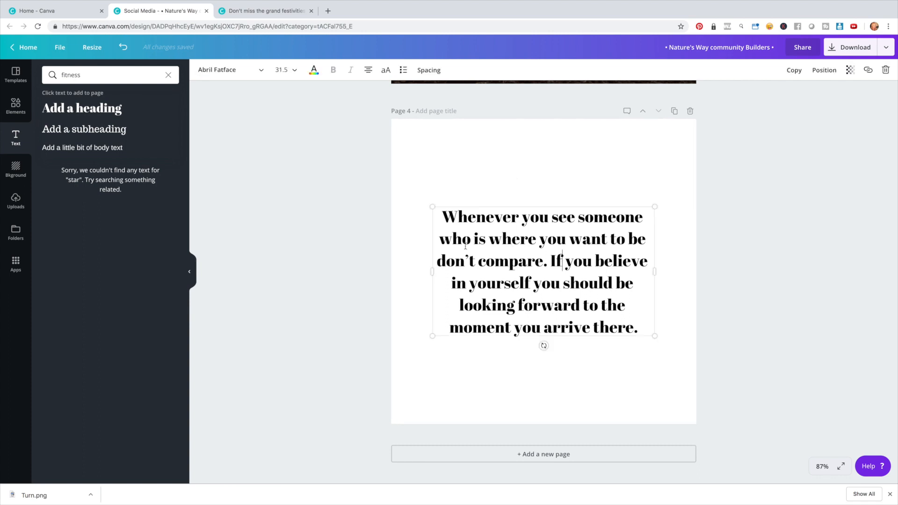
{"action": "left_click", "coordinate": [473, 169]}
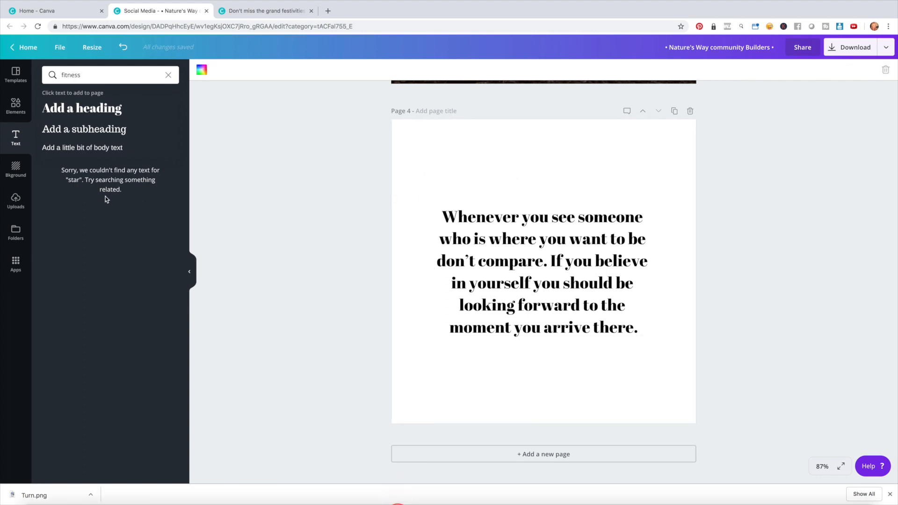
Set the uploaded photo of the woman sitting on the sofa with a mug as page 4's background.
{"action": "left_click", "coordinate": [15, 201]}
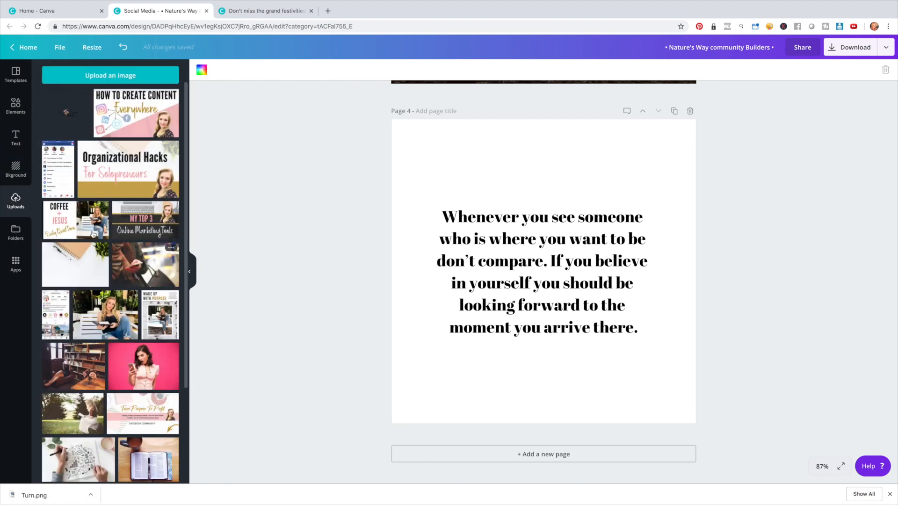
{"action": "left_click_drag", "start_coordinate": [86, 223], "coordinate": [70, 208]}
{"action": "scroll", "coordinate": [107, 259], "scroll_direction": "down", "scroll_amount": 10}
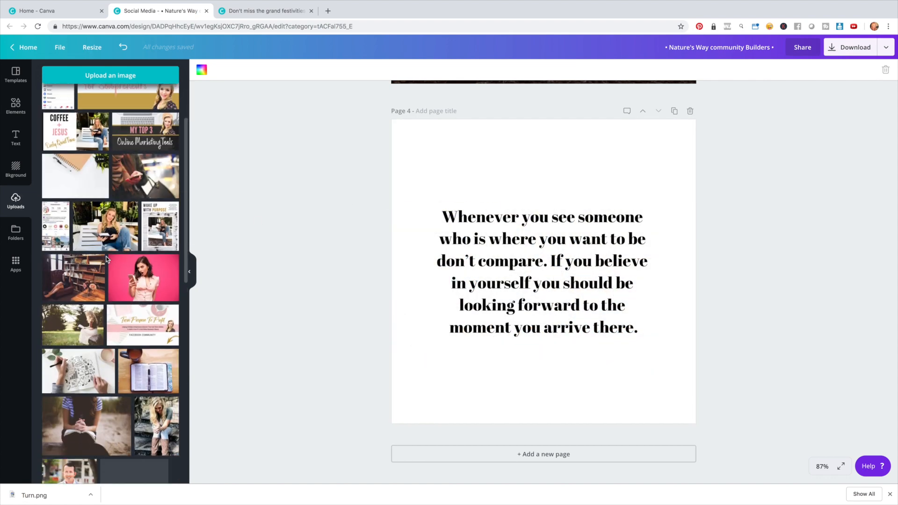
{"action": "left_click_drag", "start_coordinate": [136, 239], "coordinate": [398, 213]}
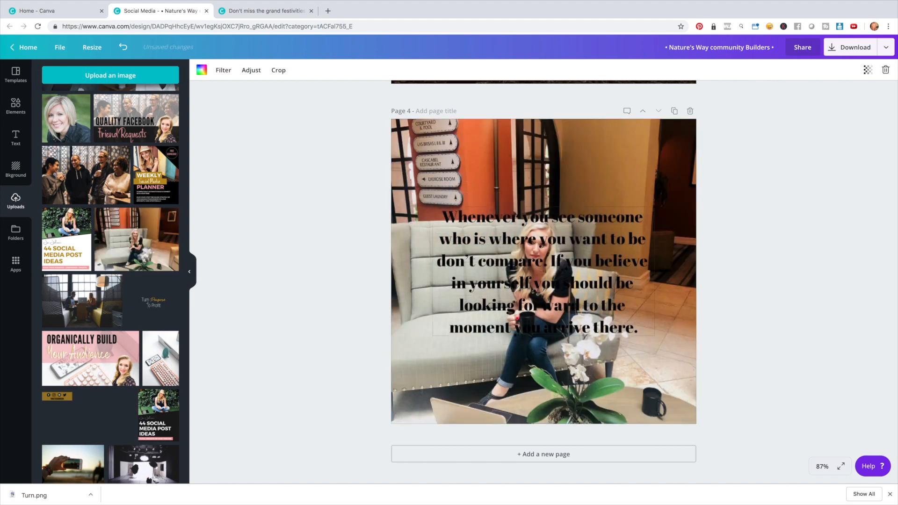
Try fading the sofa background photo by making it partly transparent.
{"action": "left_click", "coordinate": [564, 236]}
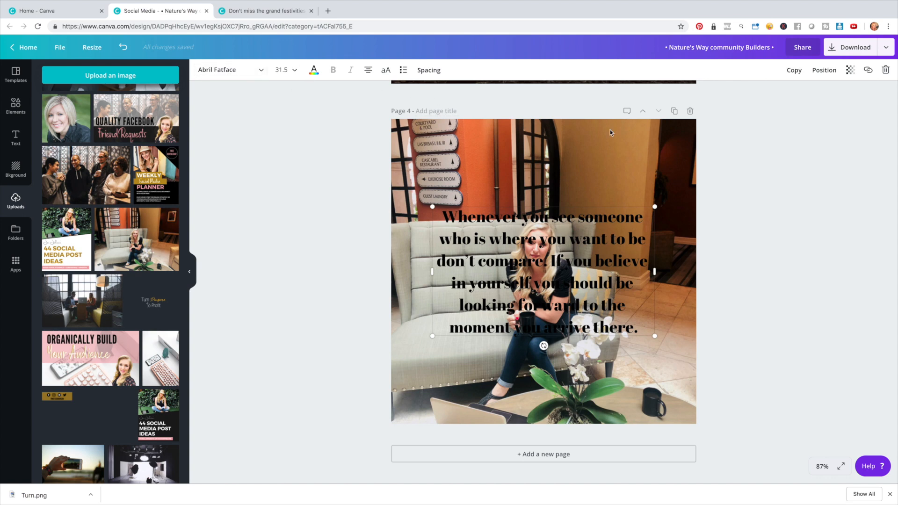
{"action": "left_click", "coordinate": [850, 70]}
{"action": "left_click", "coordinate": [608, 157]}
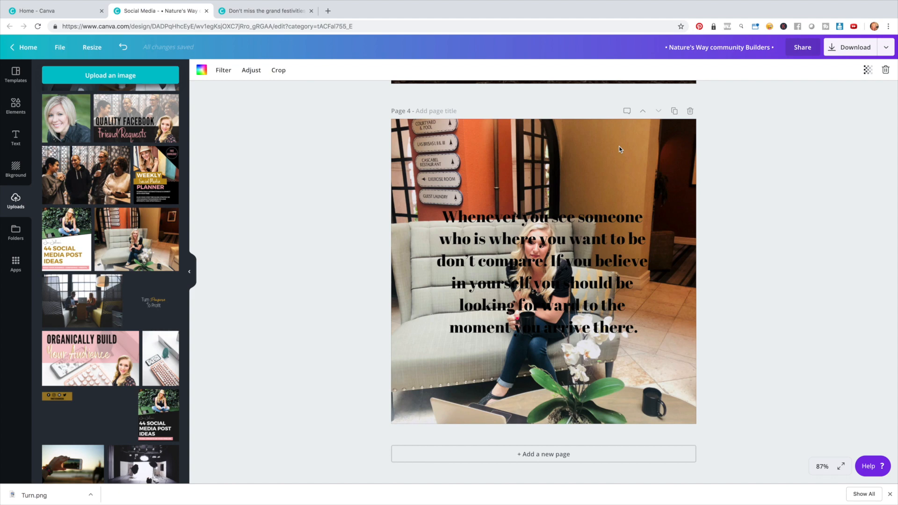
{"action": "left_click", "coordinate": [868, 70]}
{"action": "left_click_drag", "start_coordinate": [849, 94], "coordinate": [823, 97]}
Set the page 4 quote's font size to 28.
{"action": "left_click", "coordinate": [584, 232]}
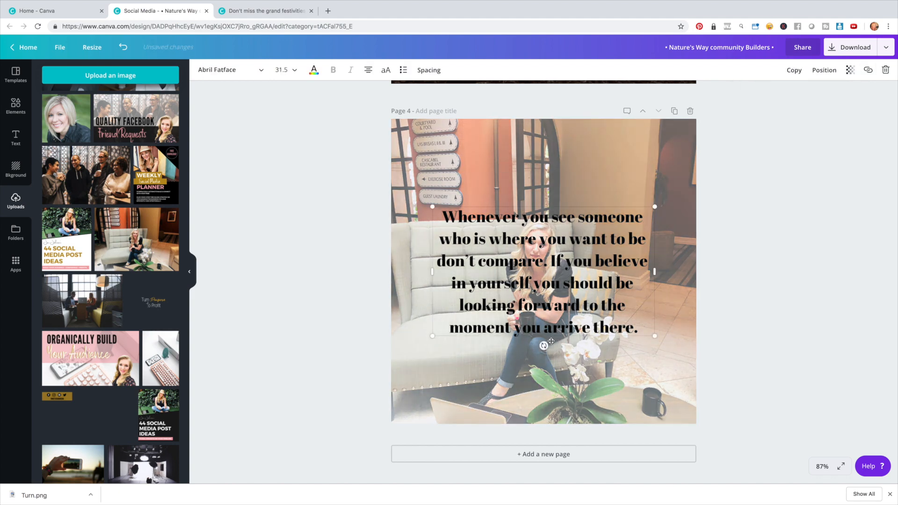
{"action": "left_click", "coordinate": [282, 70]}
{"action": "left_click", "coordinate": [293, 250]}
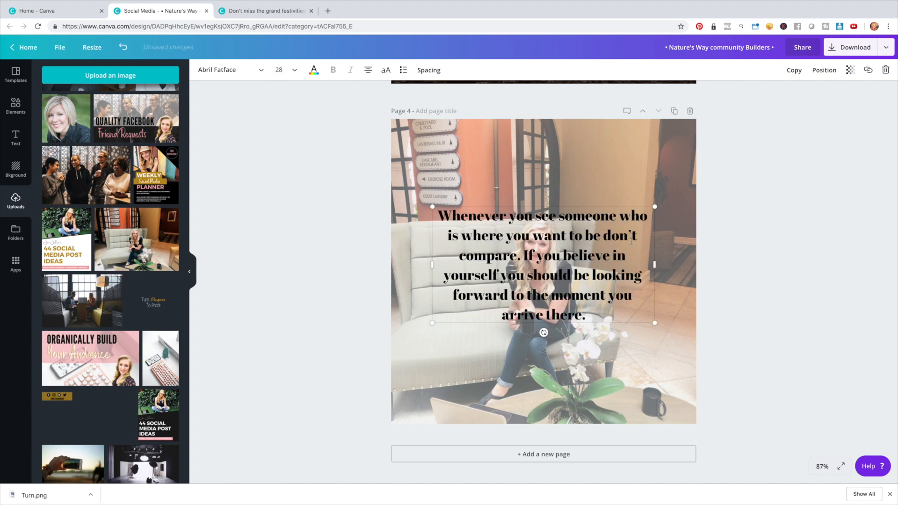
Change the quote's font to Jenna Sue and move the text above the woman's head.
{"action": "left_click", "coordinate": [220, 70]}
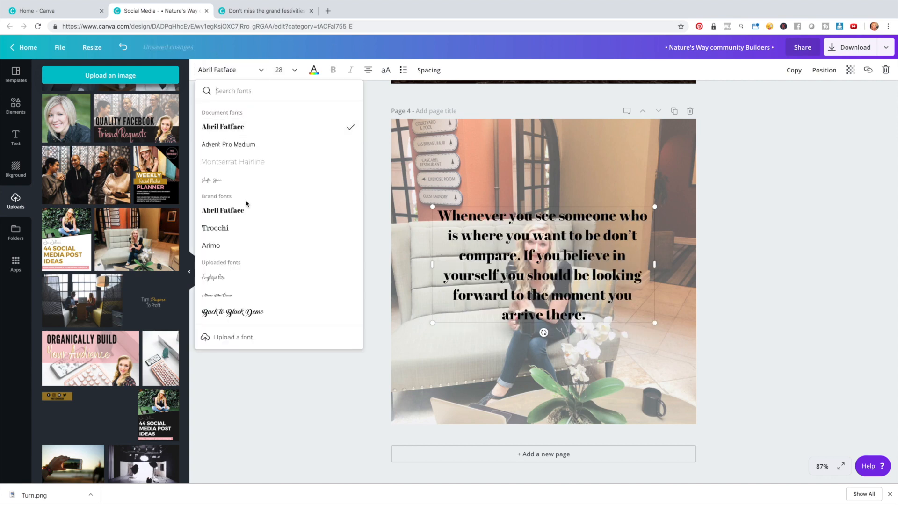
{"action": "scroll", "coordinate": [262, 262], "scroll_direction": "down", "scroll_amount": 5}
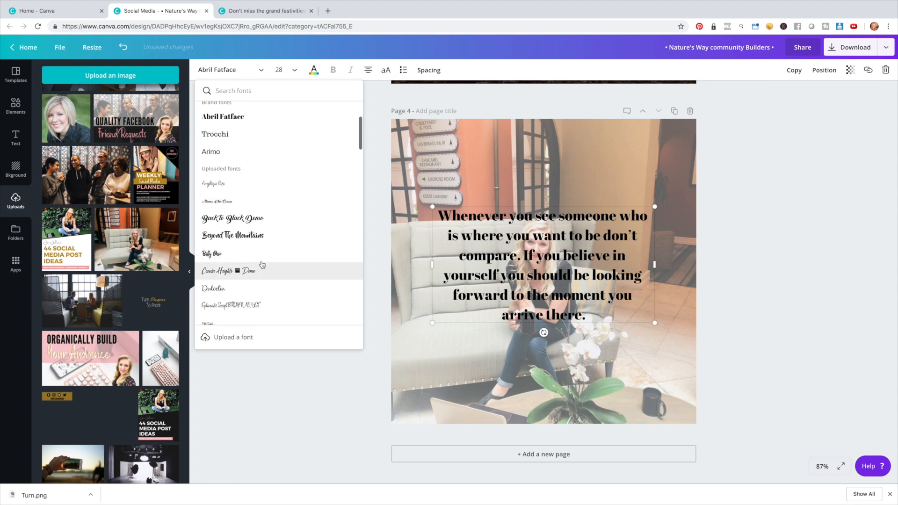
{"action": "scroll", "coordinate": [267, 261], "scroll_direction": "down", "scroll_amount": 4}
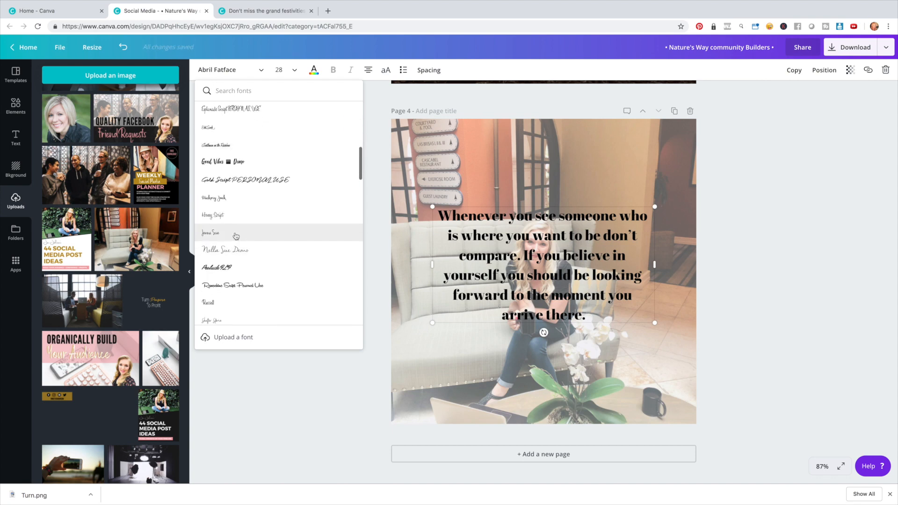
{"action": "left_click", "coordinate": [235, 236]}
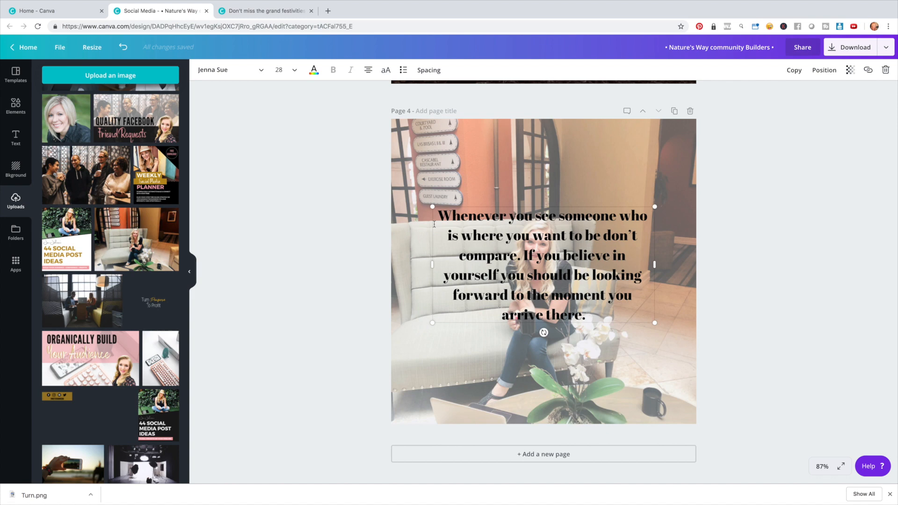
{"action": "left_click_drag", "start_coordinate": [557, 205], "coordinate": [558, 136]}
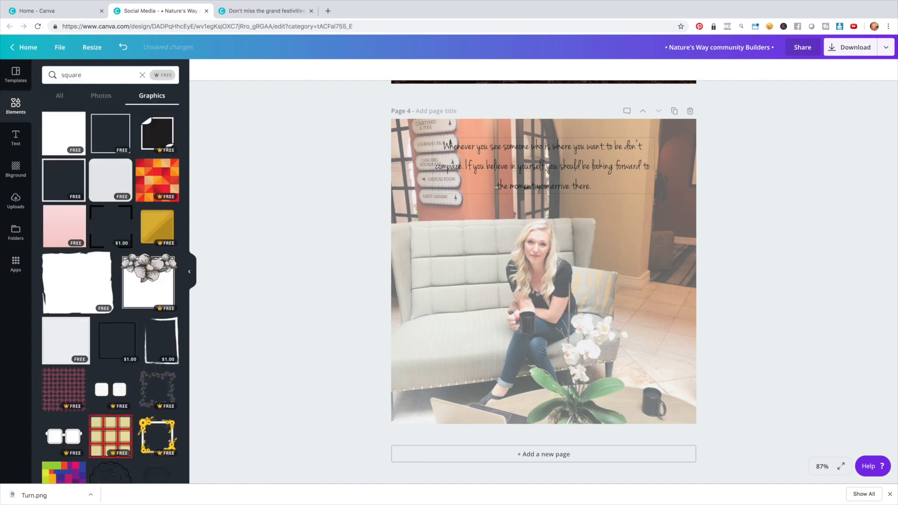
Set the quote's font size to 32 and narrow its text box into a tall column beside the woman.
{"action": "left_click", "coordinate": [449, 273]}
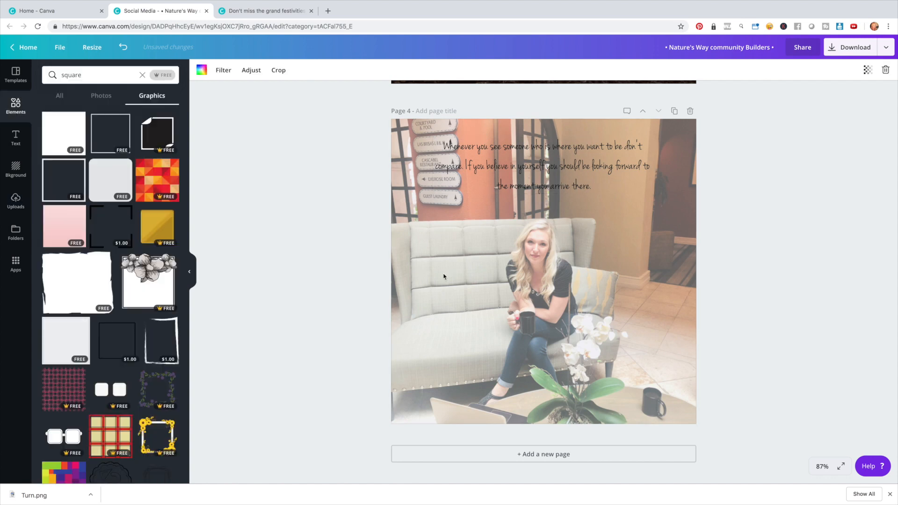
{"action": "left_click", "coordinate": [532, 162]}
{"action": "left_click", "coordinate": [292, 75]}
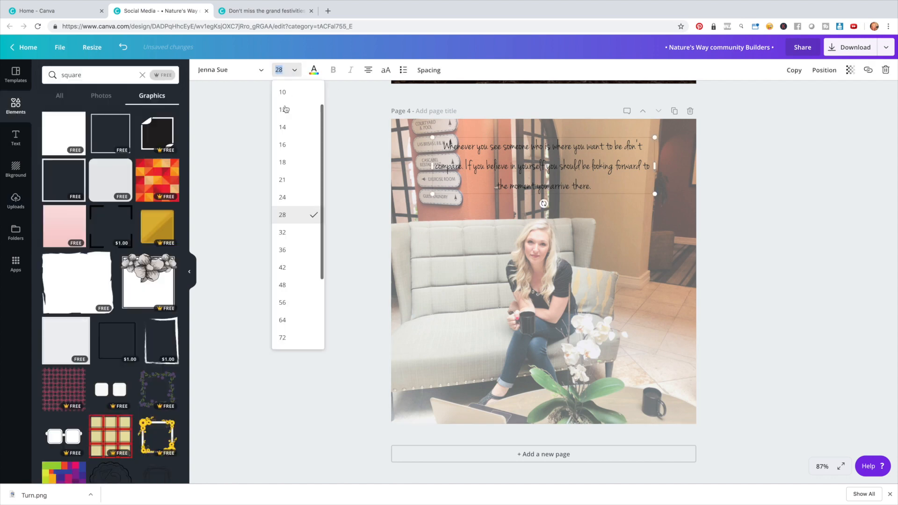
{"action": "left_click", "coordinate": [296, 237]}
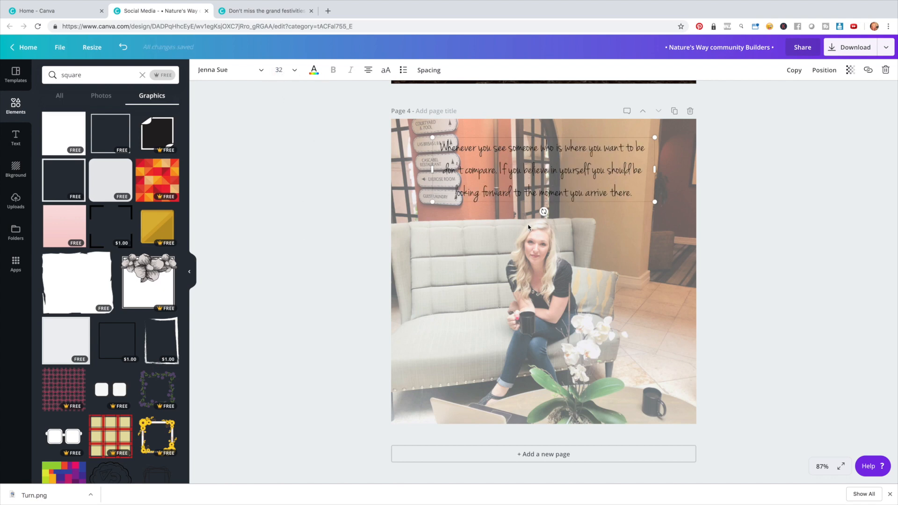
{"action": "left_click_drag", "start_coordinate": [655, 170], "coordinate": [527, 169]}
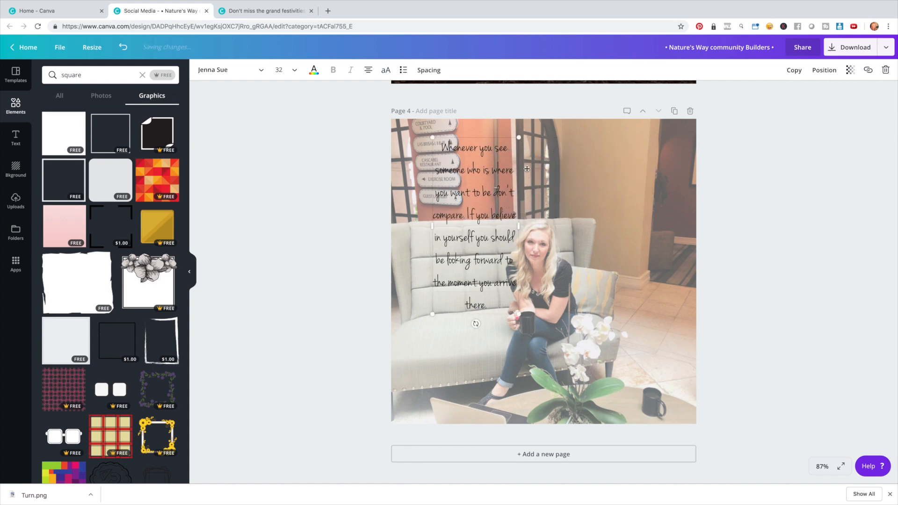
Shift the background photo right within its crop and move the quote column down over the empty side of the sofa.
{"action": "left_click", "coordinate": [605, 175]}
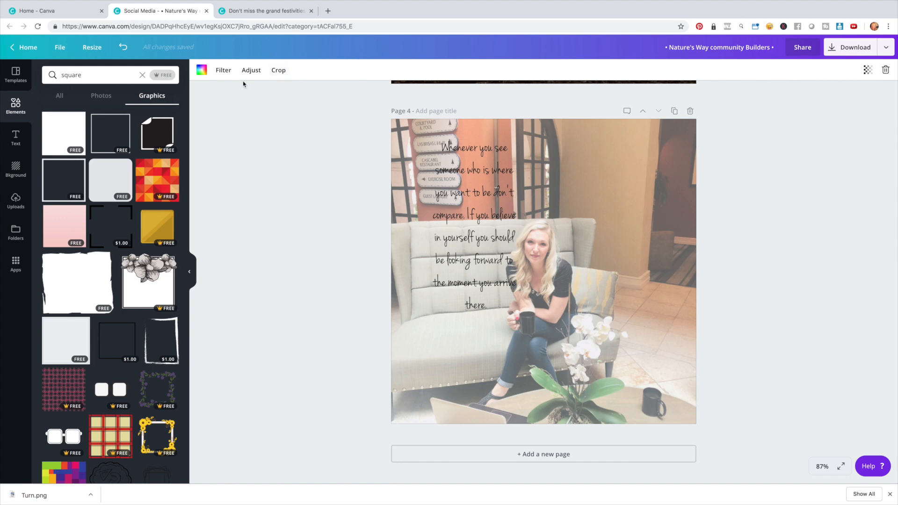
{"action": "left_click", "coordinate": [280, 70]}
{"action": "left_click_drag", "start_coordinate": [517, 188], "coordinate": [564, 189]}
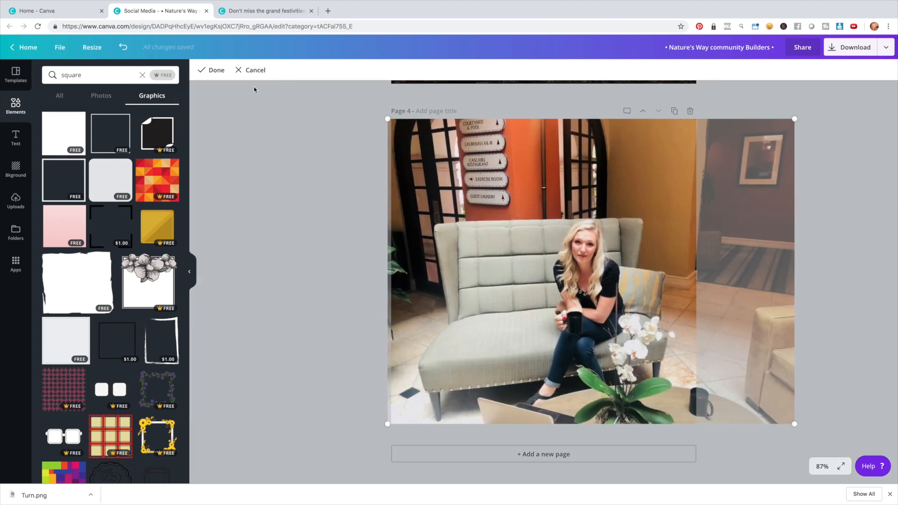
{"action": "left_click", "coordinate": [215, 70]}
{"action": "left_click_drag", "start_coordinate": [462, 210], "coordinate": [464, 260]}
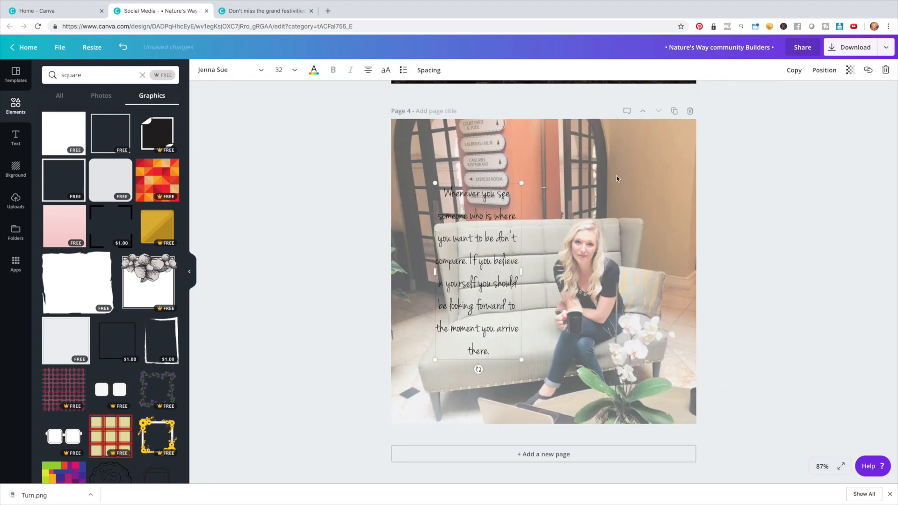
Set the background photo's transparency value to 100.
{"action": "left_click", "coordinate": [617, 178]}
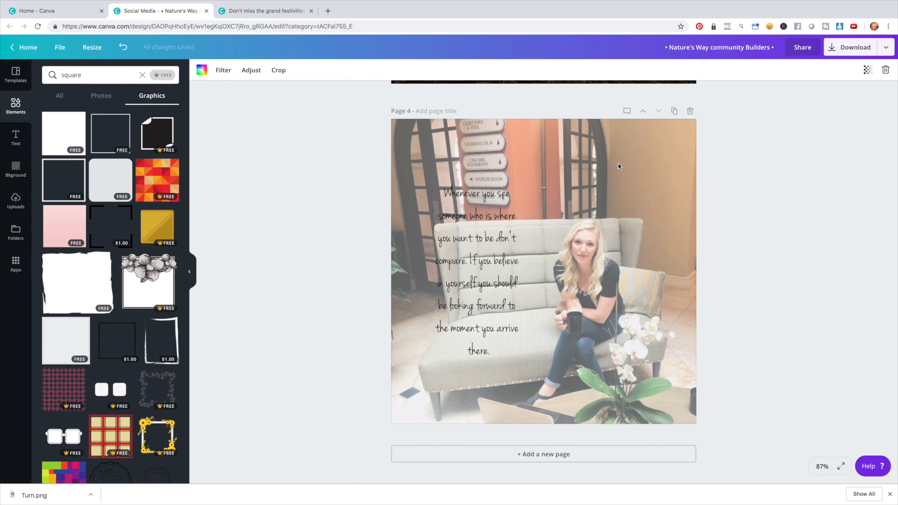
{"action": "left_click", "coordinate": [868, 70]}
{"action": "left_click_drag", "start_coordinate": [821, 92], "coordinate": [874, 97]}
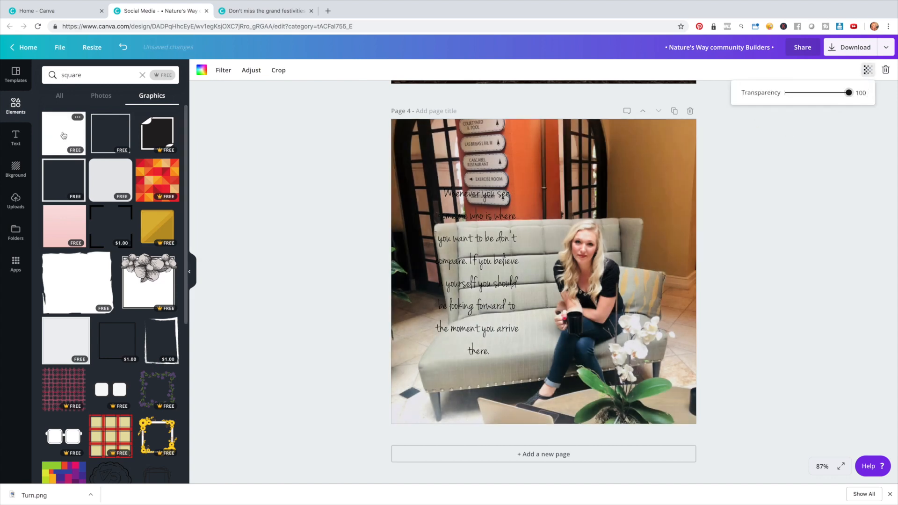
Add a plain white square, enlarge it to about 806 by 806 to cover page 4, and colour it black.
{"action": "left_click", "coordinate": [63, 133]}
{"action": "left_click_drag", "start_coordinate": [512, 215], "coordinate": [481, 182]}
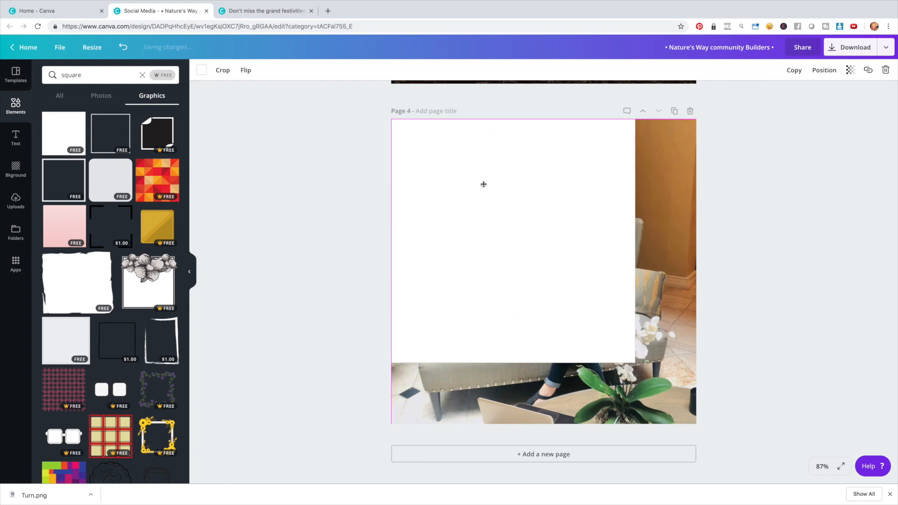
{"action": "left_click_drag", "start_coordinate": [638, 366], "coordinate": [718, 450]}
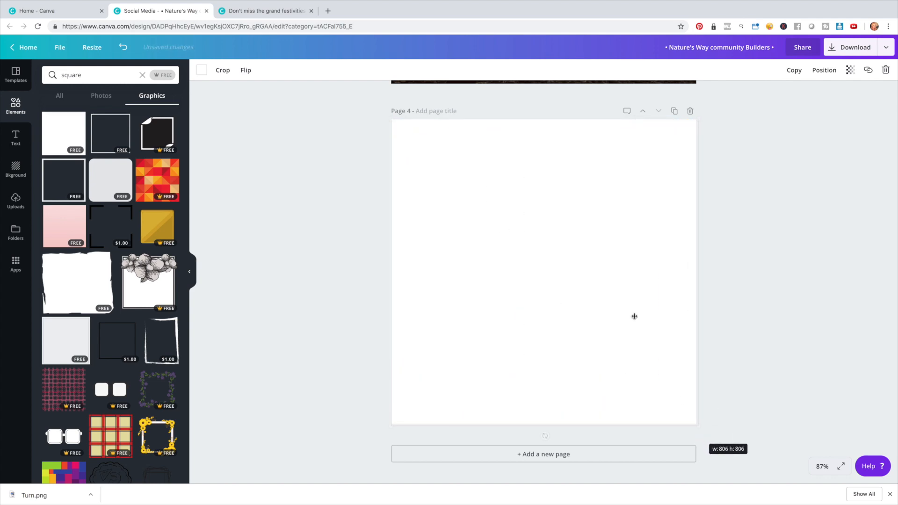
{"action": "left_click", "coordinate": [202, 70]}
{"action": "left_click", "coordinate": [231, 103]}
Make the black square semi-transparent and send it backward behind the quote.
{"action": "left_click", "coordinate": [851, 71]}
{"action": "left_click_drag", "start_coordinate": [830, 93], "coordinate": [804, 93]}
{"action": "left_click", "coordinate": [824, 70]}
{"action": "left_click", "coordinate": [806, 112]}
Change the page 4 quote's text colour to white.
{"action": "left_click", "coordinate": [482, 193]}
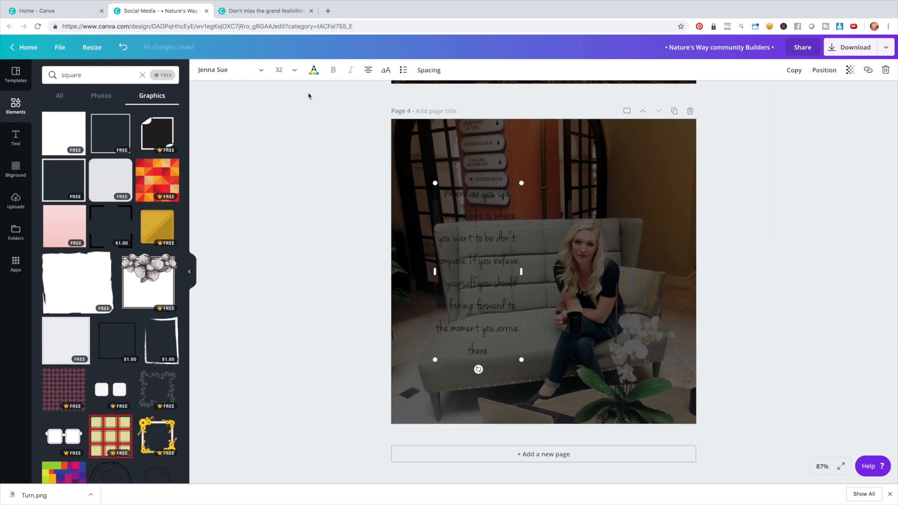
{"action": "left_click", "coordinate": [314, 71]}
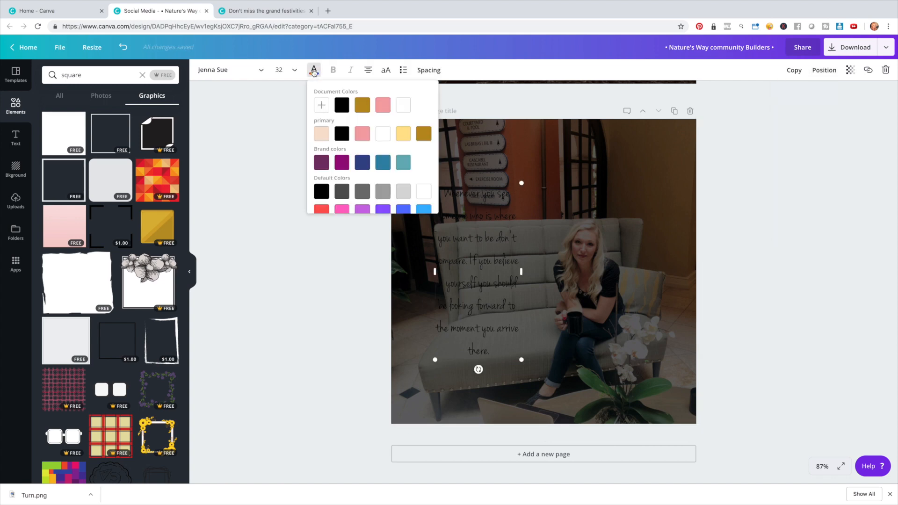
{"action": "left_click", "coordinate": [403, 106]}
{"action": "left_click", "coordinate": [385, 107]}
{"action": "left_click", "coordinate": [404, 105]}
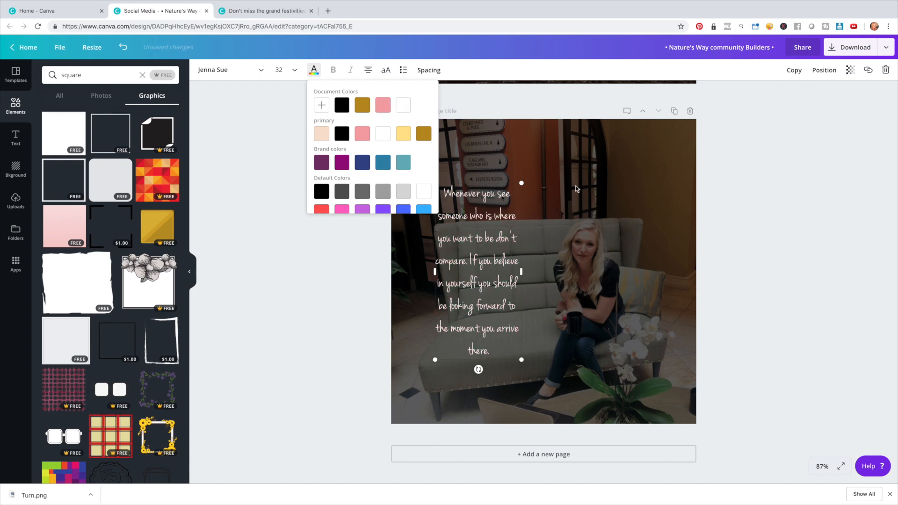
{"action": "left_click", "coordinate": [574, 246]}
{"action": "left_click", "coordinate": [519, 273]}
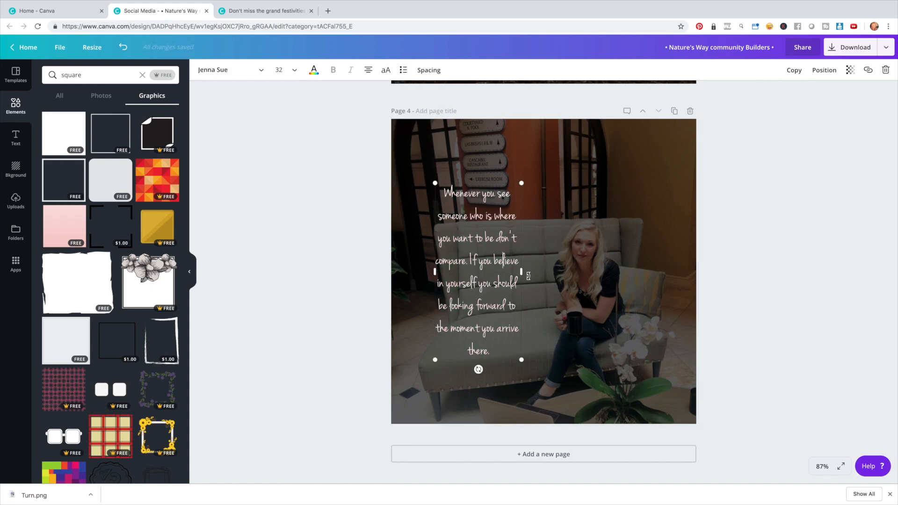
Resize the page 4 quote's text box so the quote wraps into six lines, and place it over the empty sofa beside the woman.
{"action": "left_click_drag", "start_coordinate": [523, 274], "coordinate": [641, 272]}
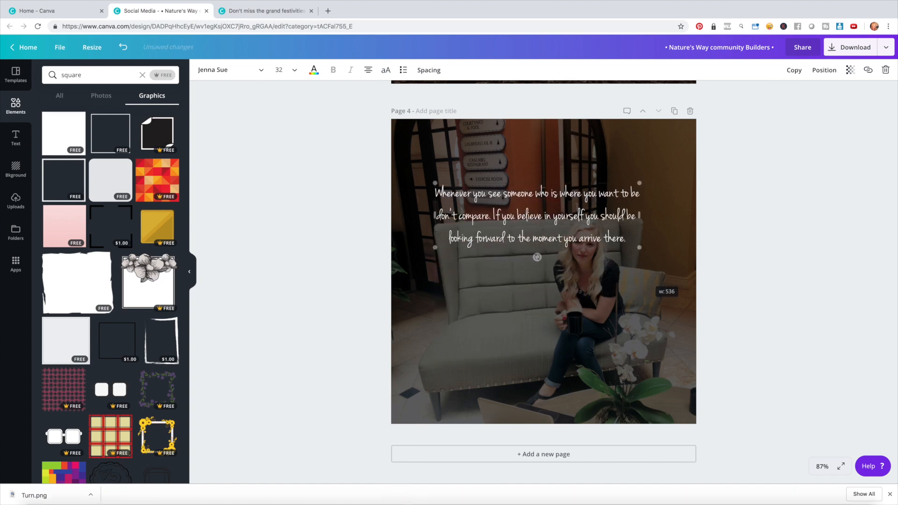
{"action": "left_click_drag", "start_coordinate": [548, 180], "coordinate": [517, 238]}
{"action": "left_click_drag", "start_coordinate": [609, 276], "coordinate": [525, 276]}
{"action": "left_click_drag", "start_coordinate": [459, 239], "coordinate": [463, 202]}
Add an attribution line below the page 4 quote with a hyphen followed by the author's name.
{"action": "left_click", "coordinate": [500, 333]}
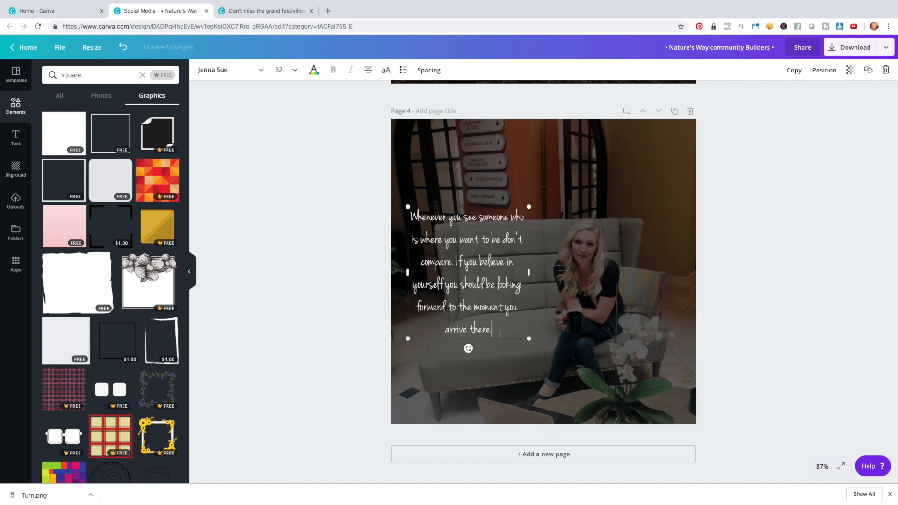
{"action": "key", "text": "Return"}
{"action": "type", "text": "-Jen Johnson"}
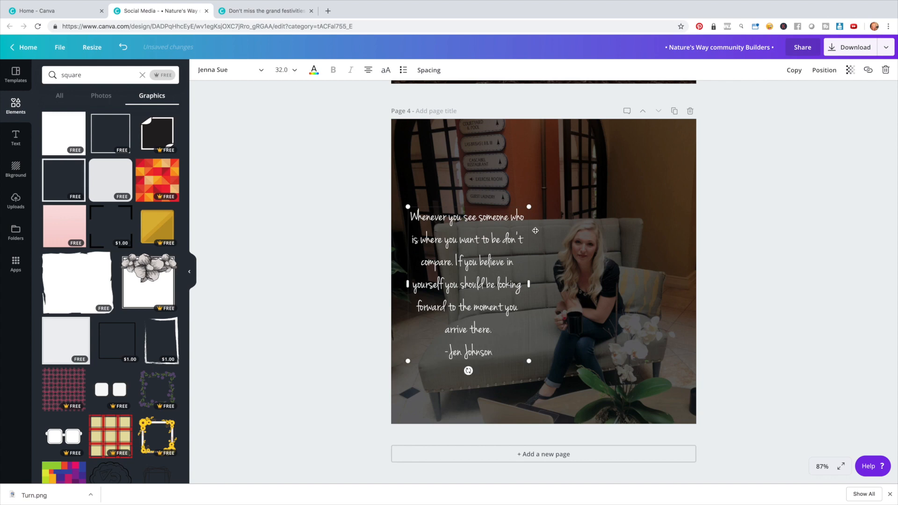
Nudge the page 4 quote with its attribution slightly closer to the woman.
{"action": "left_click", "coordinate": [606, 185]}
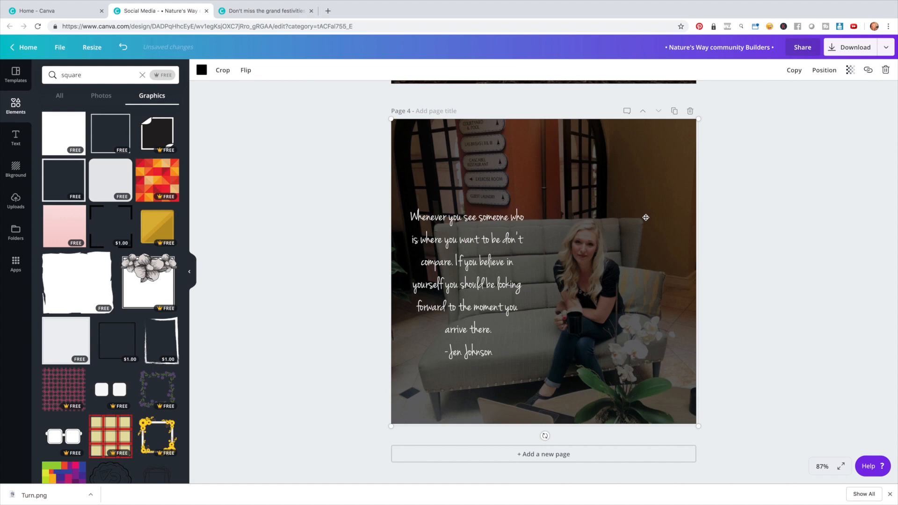
{"action": "left_click", "coordinate": [467, 281]}
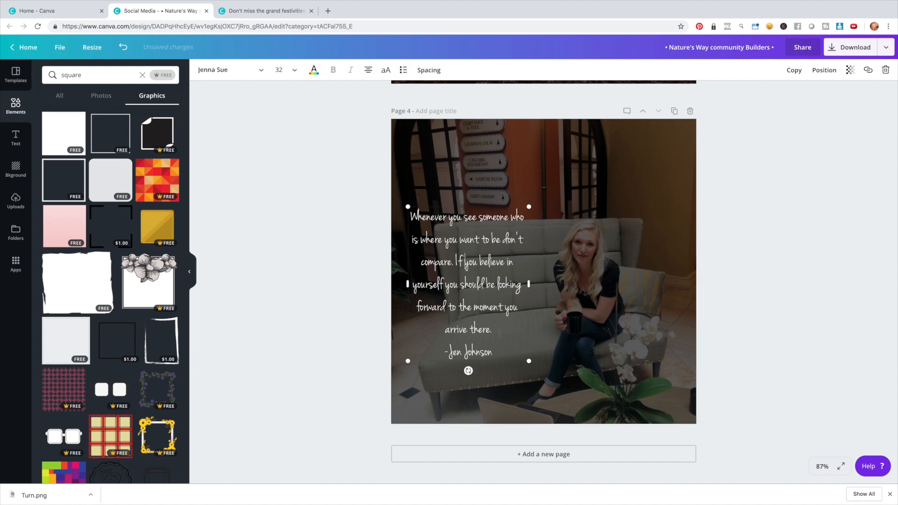
{"action": "left_click", "coordinate": [619, 189]}
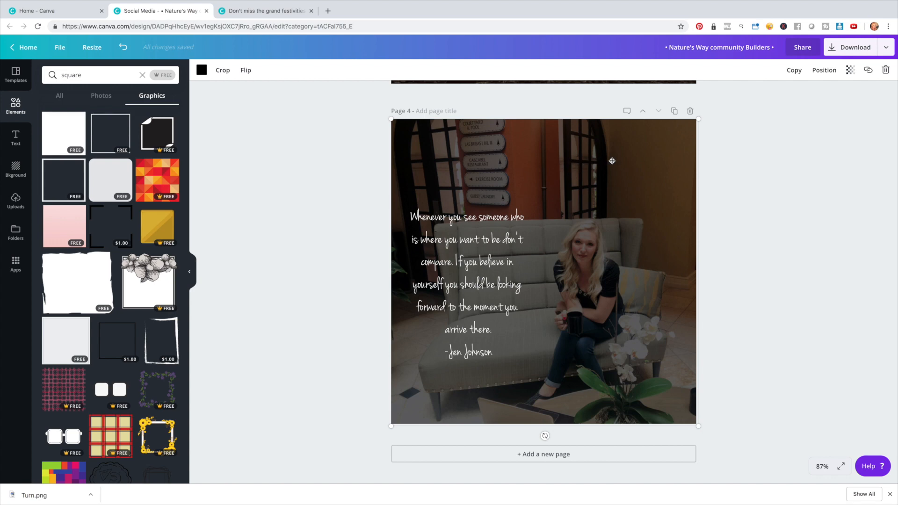
{"action": "left_click_drag", "start_coordinate": [480, 256], "coordinate": [484, 255]}
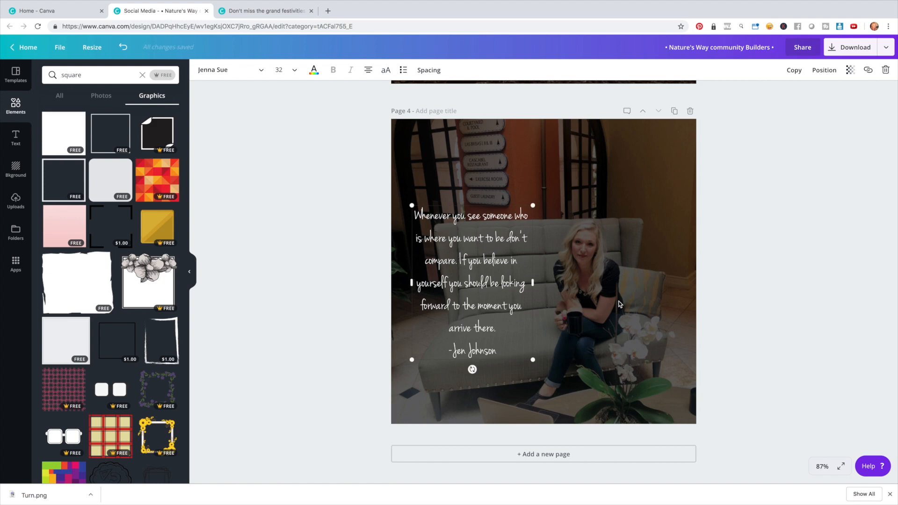
Add a blank page 5 and review the Graphic Quotes list on page 1 for another quote.
{"action": "left_click", "coordinate": [557, 460]}
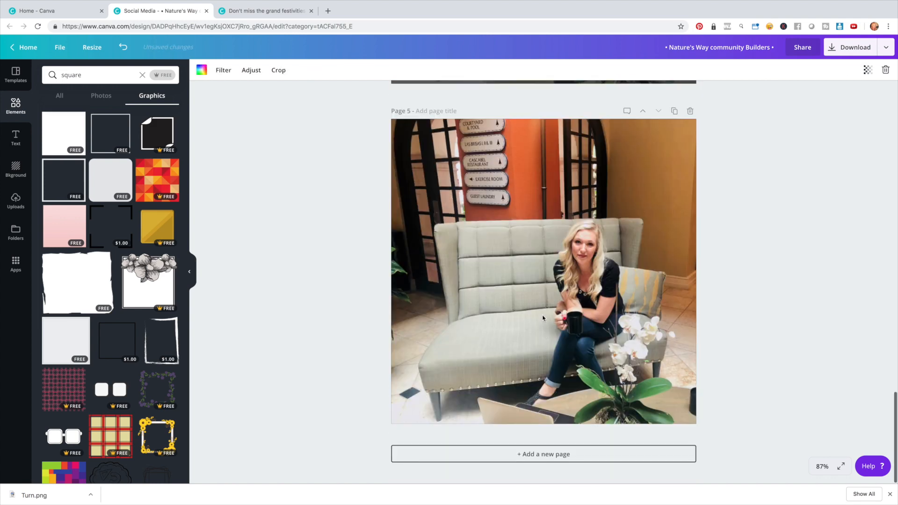
{"action": "scroll", "coordinate": [521, 267], "scroll_direction": "up", "scroll_amount": 20}
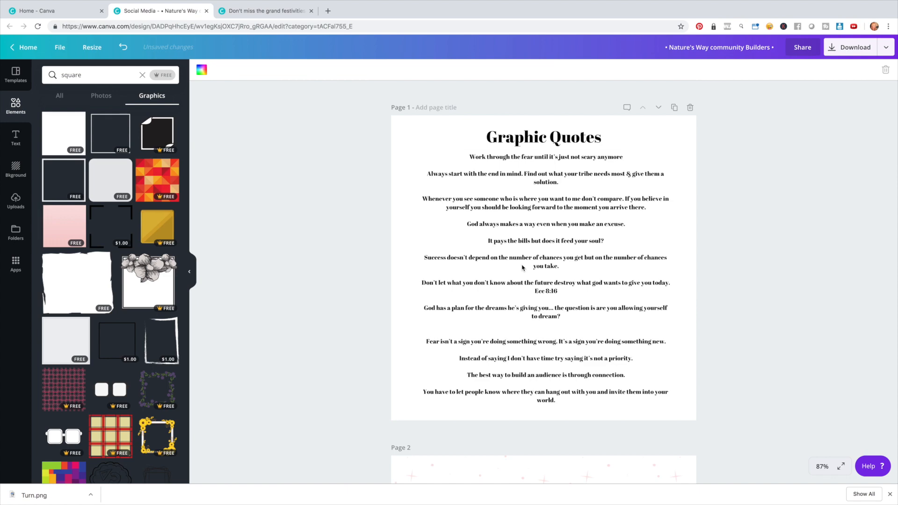
{"action": "scroll", "coordinate": [577, 271], "scroll_direction": "down", "scroll_amount": 20}
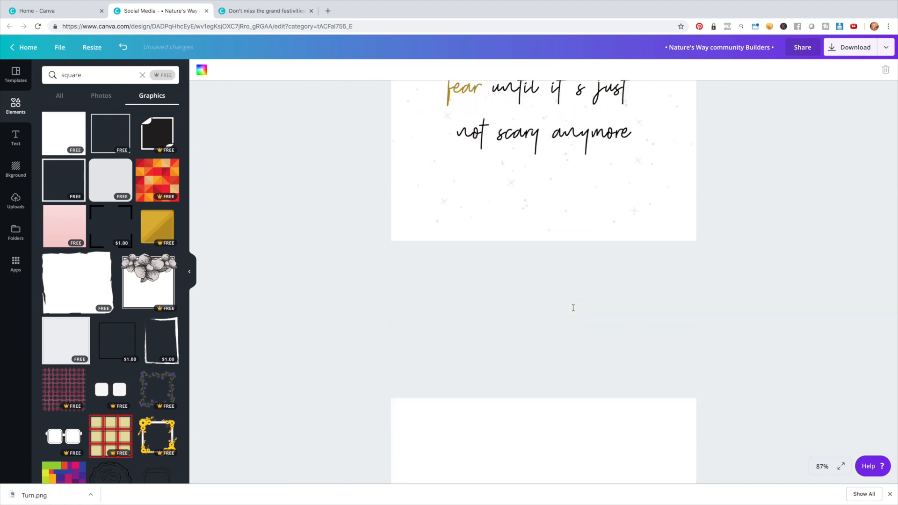
{"action": "scroll", "coordinate": [491, 296], "scroll_direction": "down", "scroll_amount": 5}
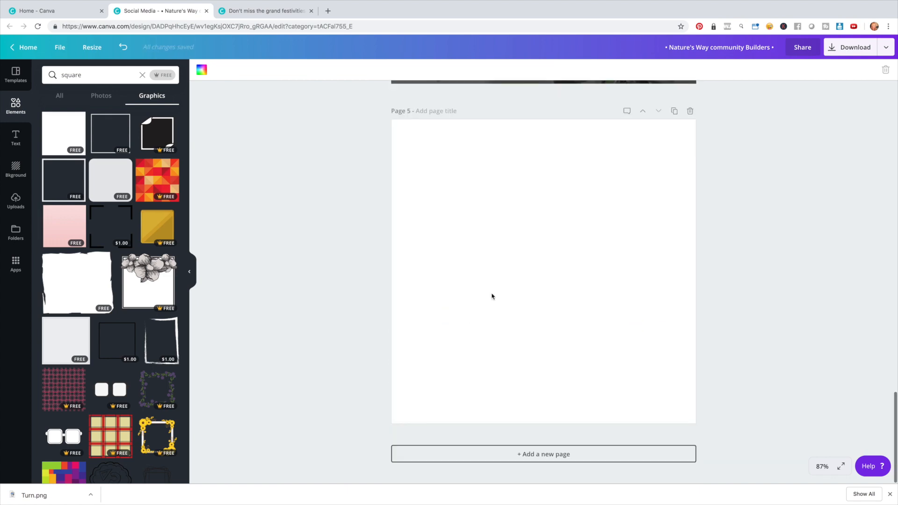